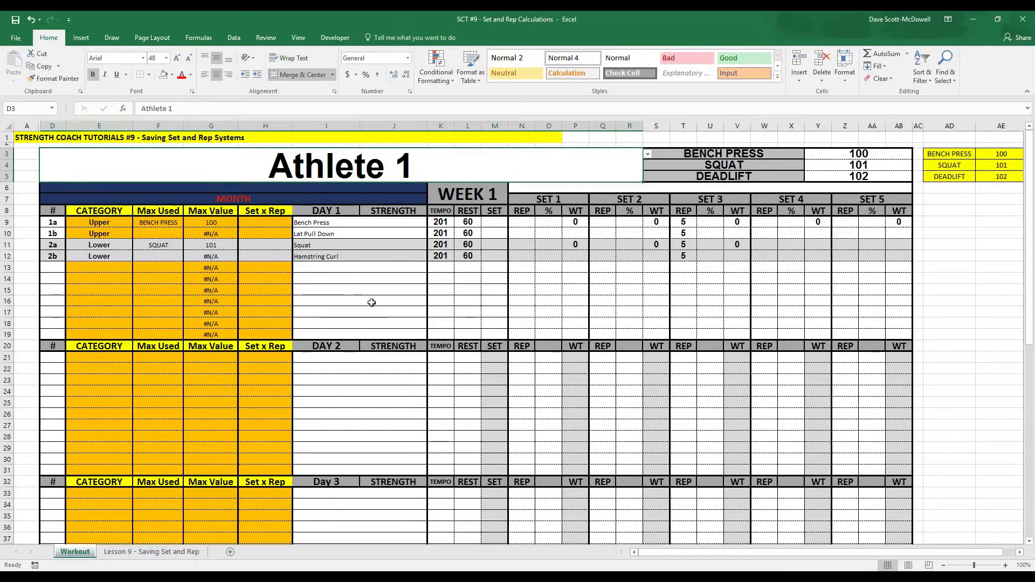
# Choose Athlete 3 from the D3 athlete dropdown.
pyautogui.click(340, 310)
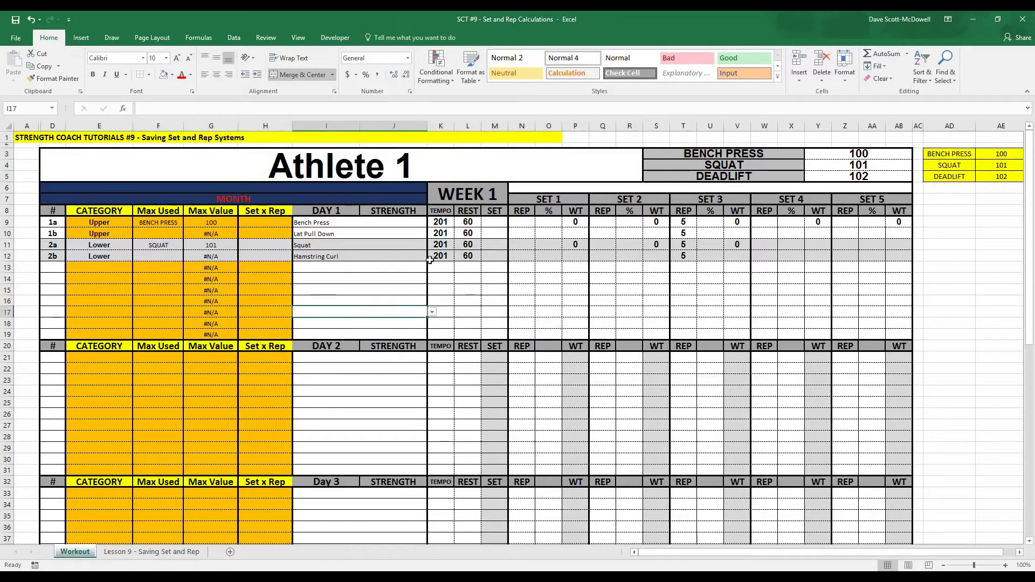
pyautogui.click(448, 170)
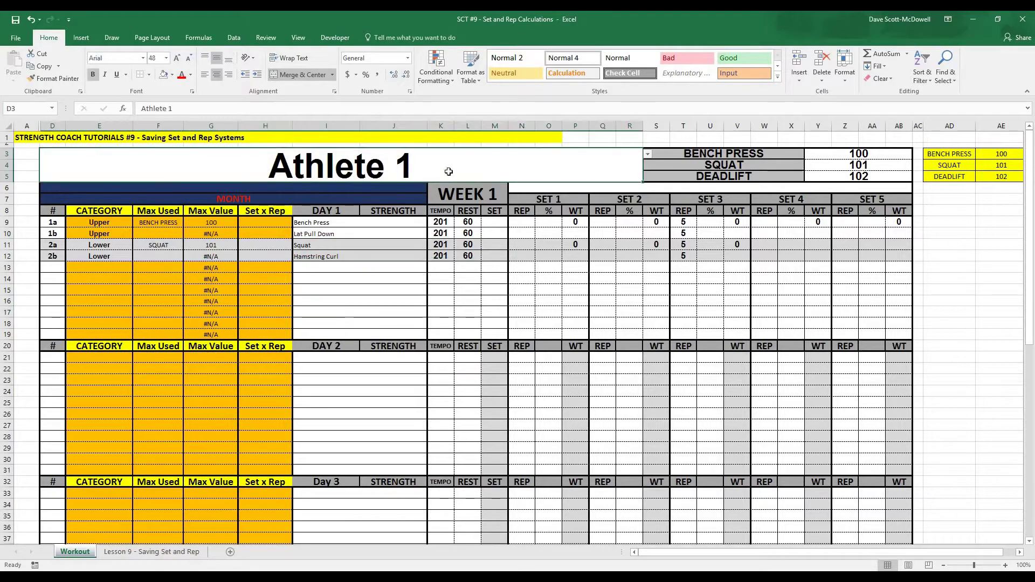
pyautogui.click(648, 155)
pyautogui.click(633, 174)
pyautogui.click(790, 178)
pyautogui.click(468, 322)
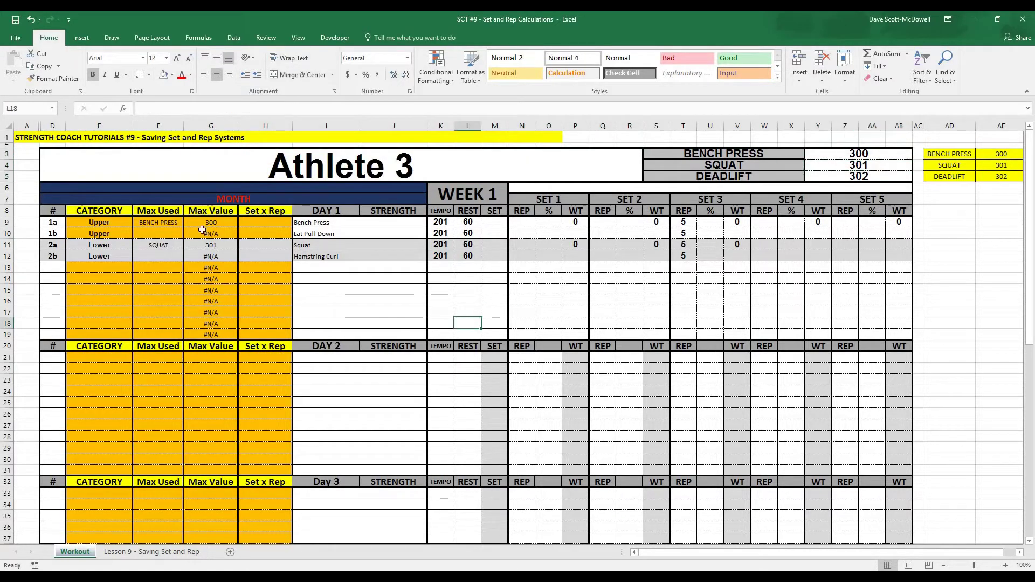
# Try SQUAT in F9's Max Used list, set it back to BENCH PRESS, then go to the Lesson 9 sheet.
pyautogui.click(161, 222)
pyautogui.click(189, 222)
pyautogui.click(153, 236)
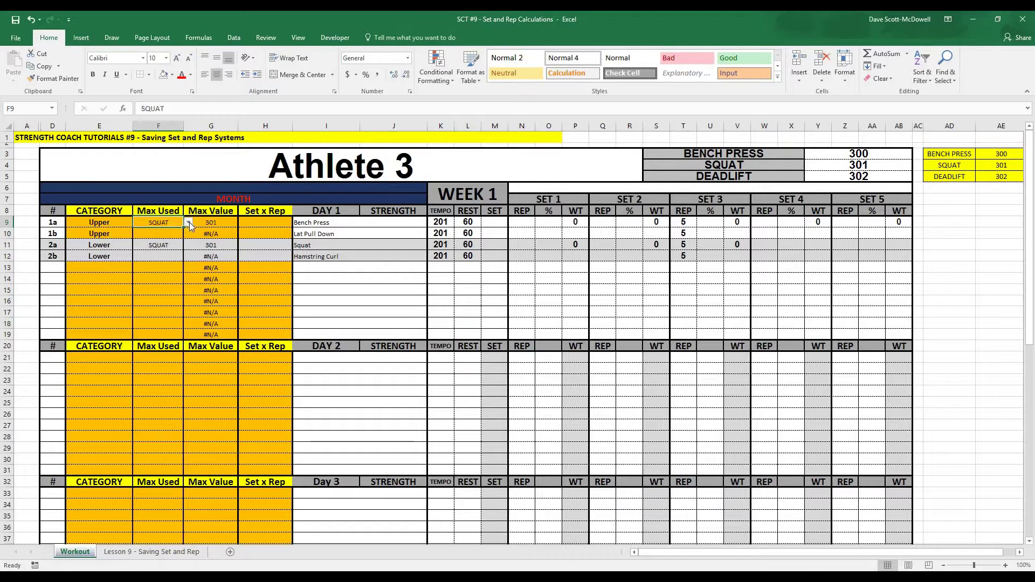
pyautogui.click(189, 222)
pyautogui.click(156, 241)
pyautogui.click(189, 223)
pyautogui.click(156, 229)
pyautogui.click(428, 301)
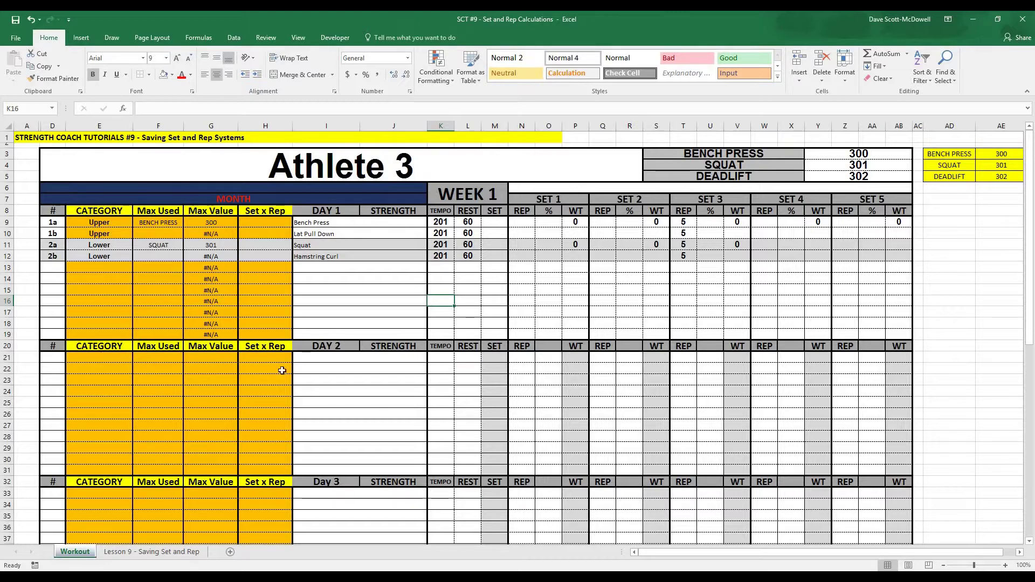
pyautogui.click(146, 555)
pyautogui.moveTo(597, 164); pyautogui.dragTo(942, 524)
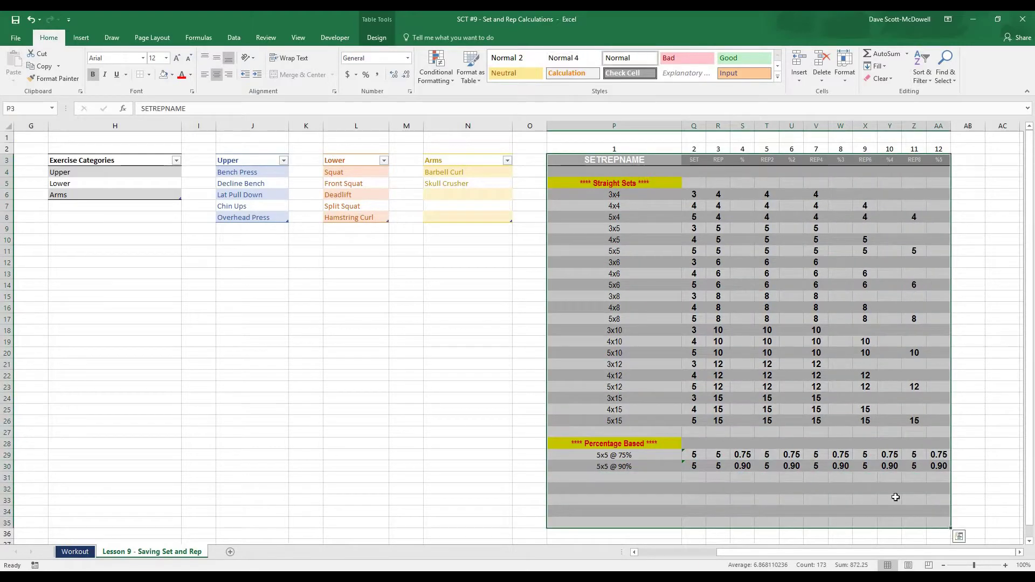
pyautogui.click(913, 499)
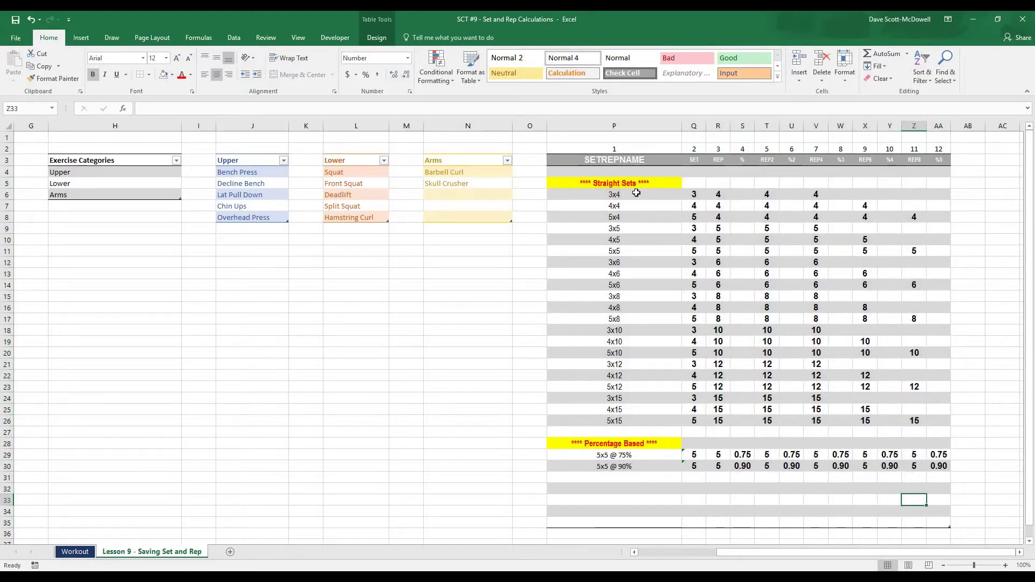
pyautogui.click(636, 194)
pyautogui.click(634, 205)
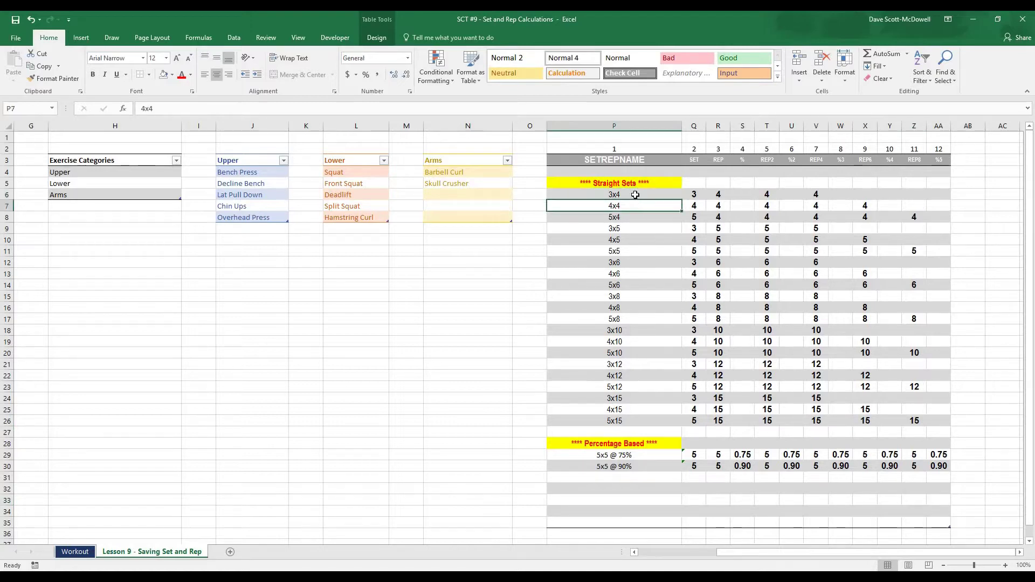
pyautogui.click(635, 195)
pyautogui.click(635, 205)
pyautogui.click(635, 216)
pyautogui.click(637, 229)
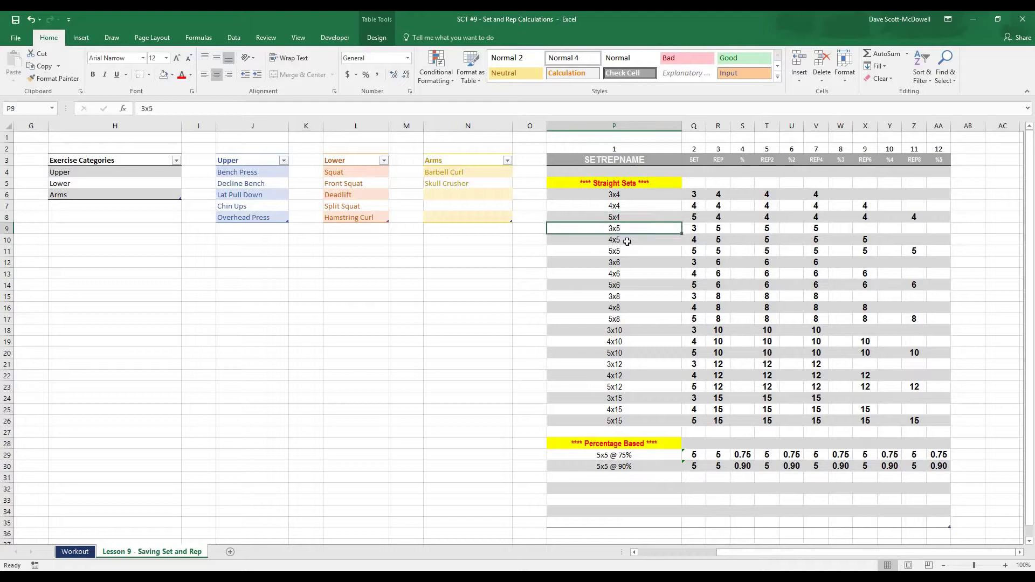
pyautogui.click(630, 195)
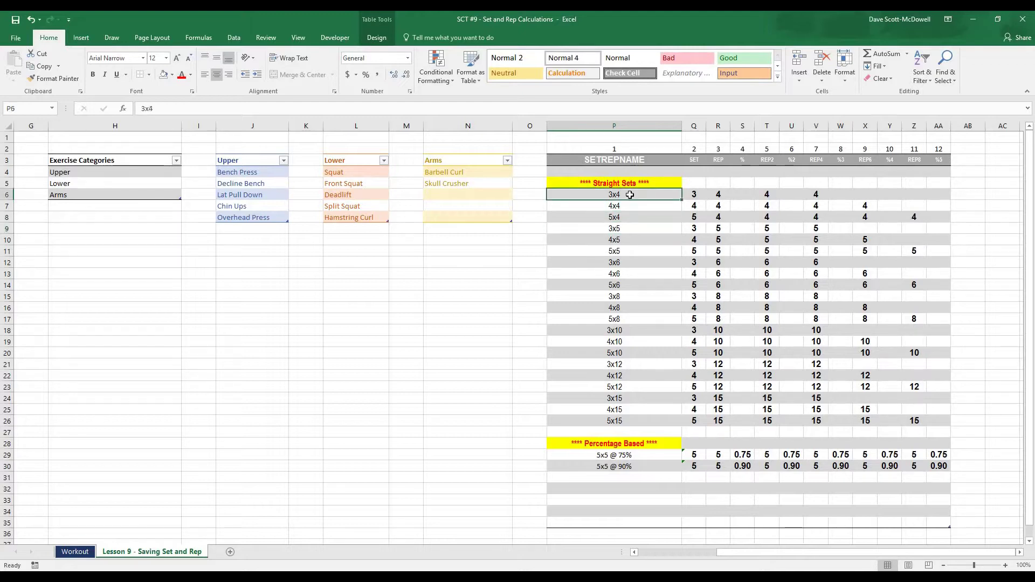
pyautogui.moveTo(629, 194); pyautogui.dragTo(934, 420)
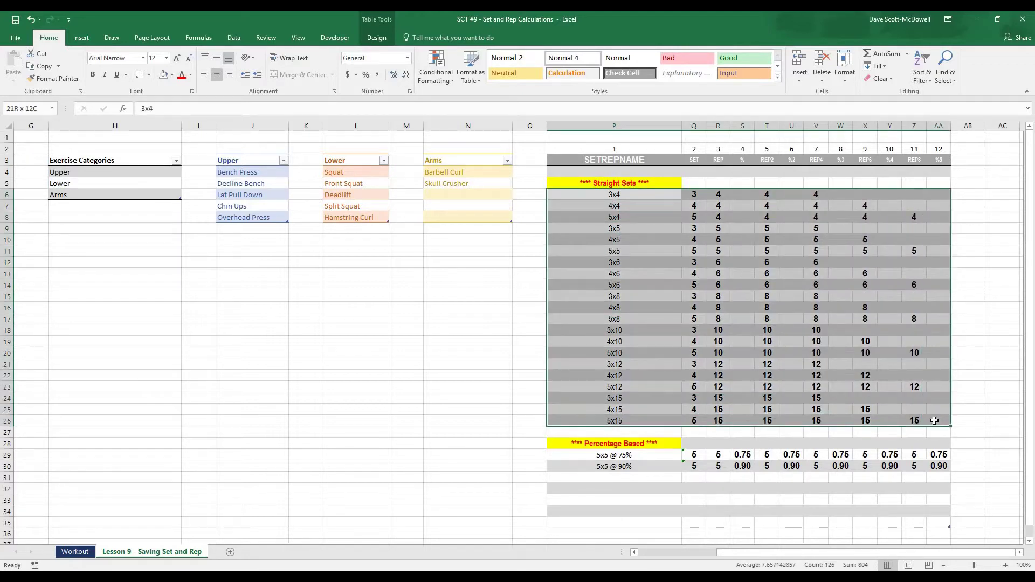
pyautogui.click(752, 375)
pyautogui.moveTo(577, 455); pyautogui.dragTo(941, 466)
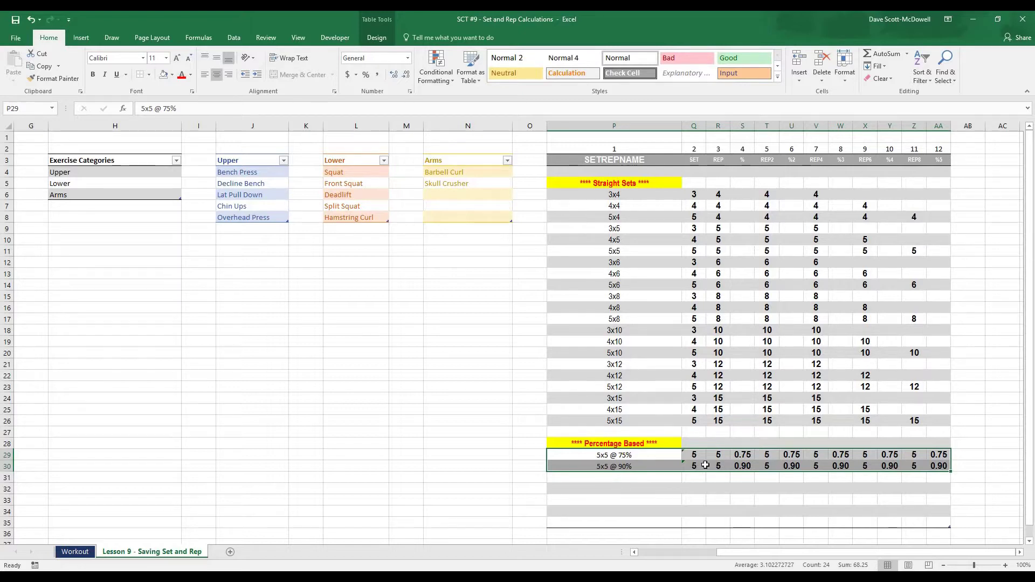
pyautogui.click(720, 500)
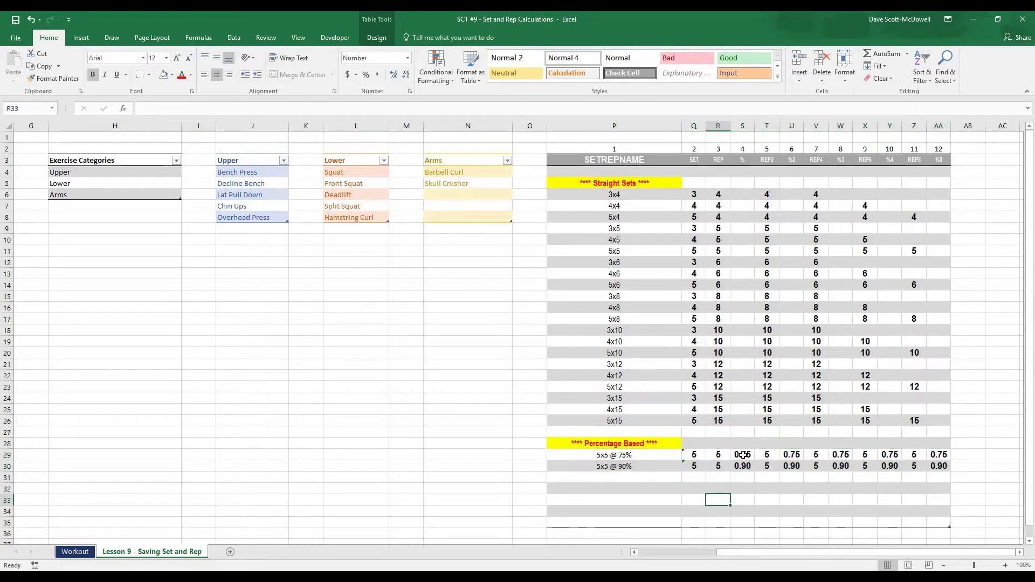
pyautogui.moveTo(746, 456); pyautogui.dragTo(744, 468)
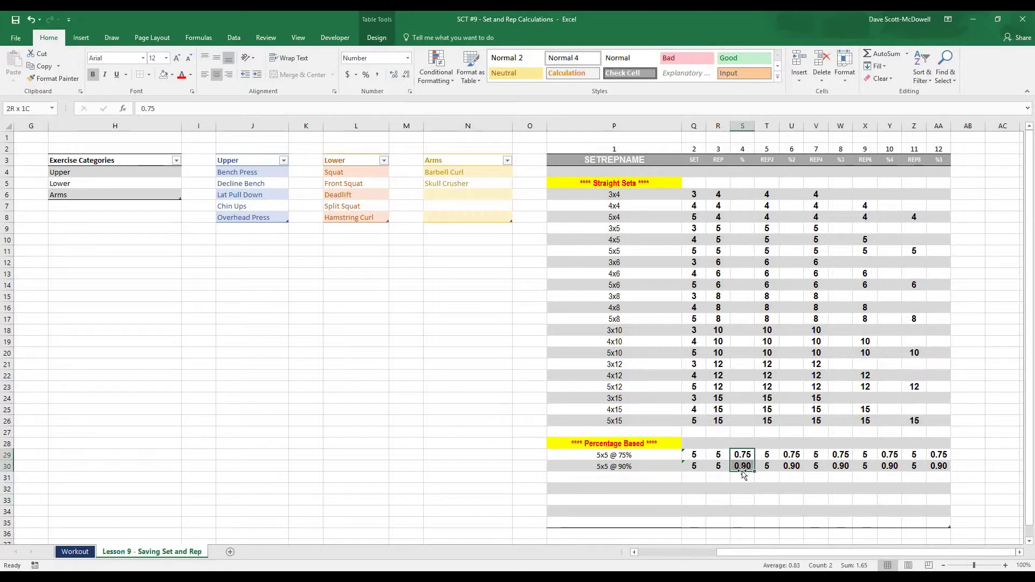
pyautogui.moveTo(743, 473)
pyautogui.mouseDown()
pyautogui.moveTo(728, 477)
pyautogui.moveTo(747, 456)
pyautogui.mouseUp()
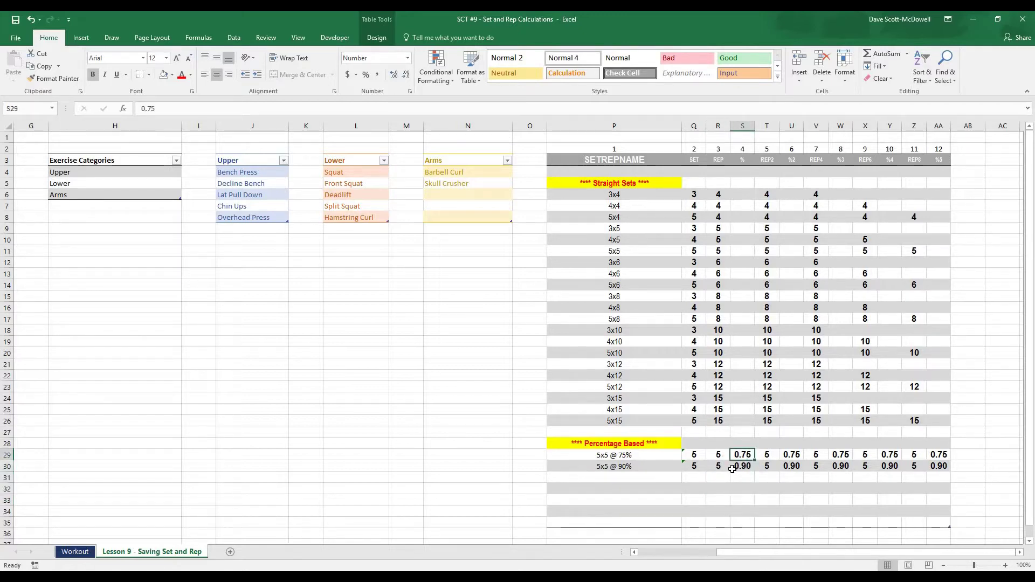
pyautogui.click(791, 455)
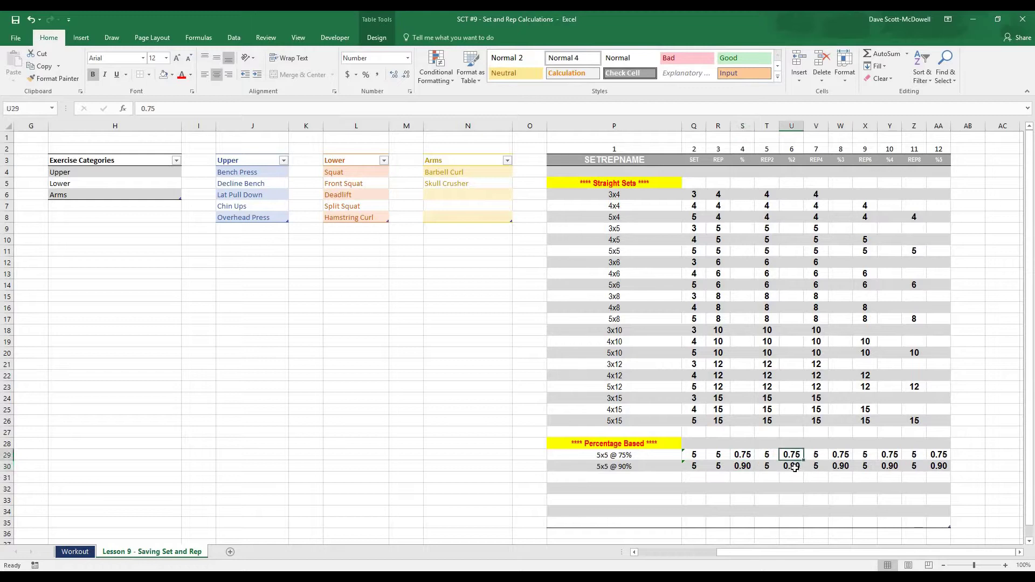
pyautogui.click(632, 509)
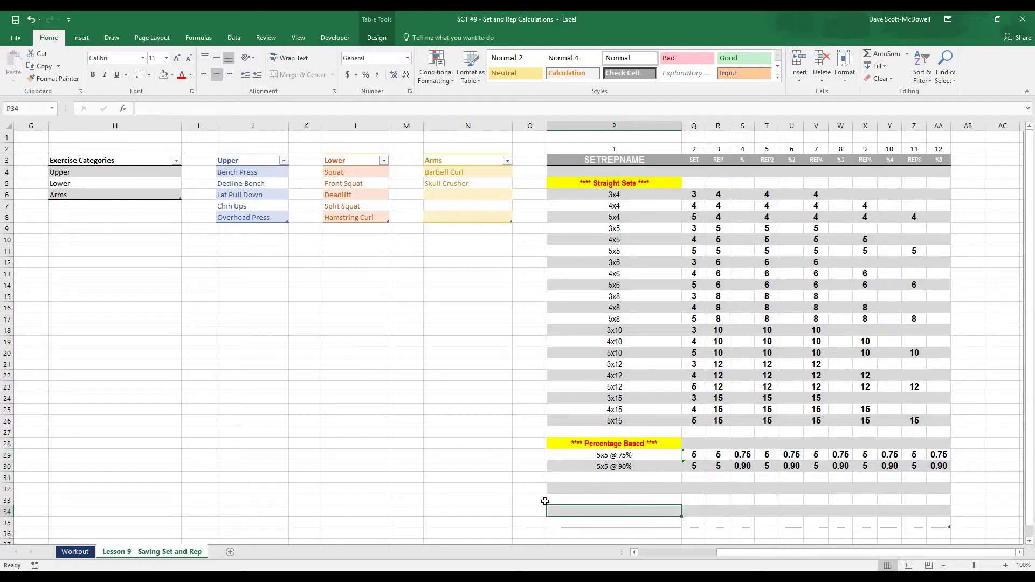
pyautogui.click(467, 478)
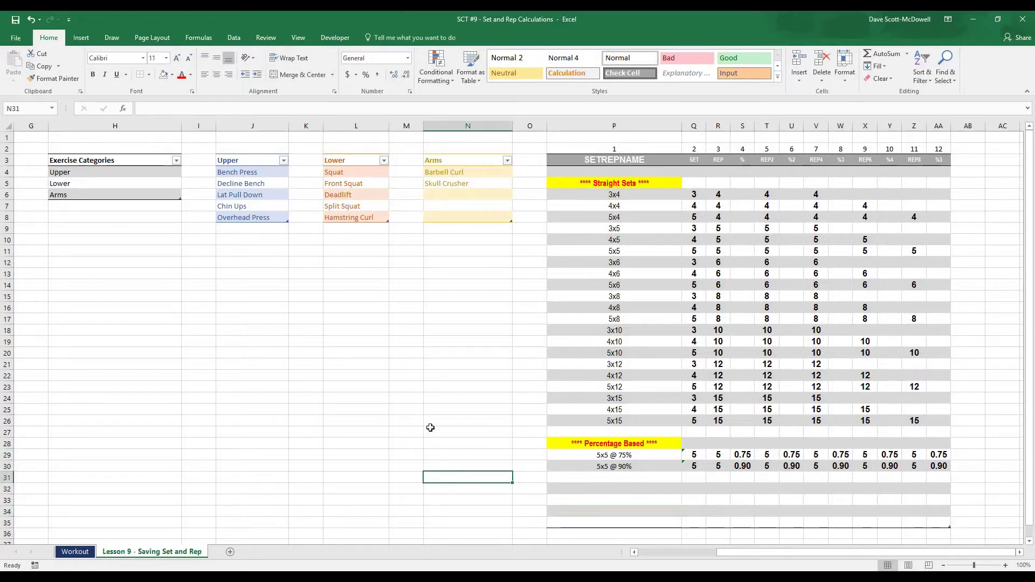
pyautogui.click(67, 552)
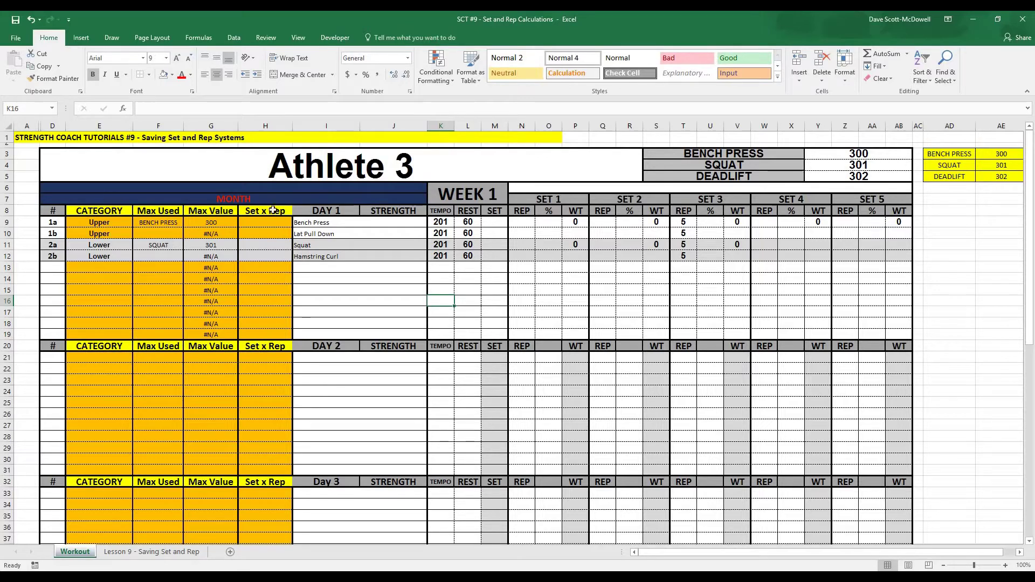
# Define the Lesson 9 SETREPNAME column as NameSetxRep, dropping [#All] from its reference.
pyautogui.moveTo(251, 210); pyautogui.dragTo(255, 336)
pyautogui.click(372, 312)
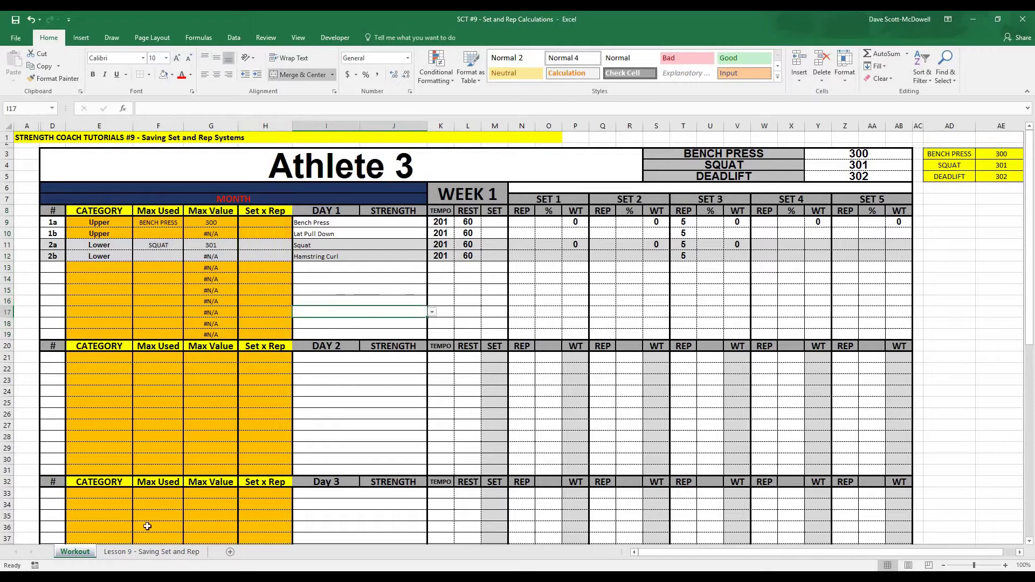
pyautogui.click(121, 554)
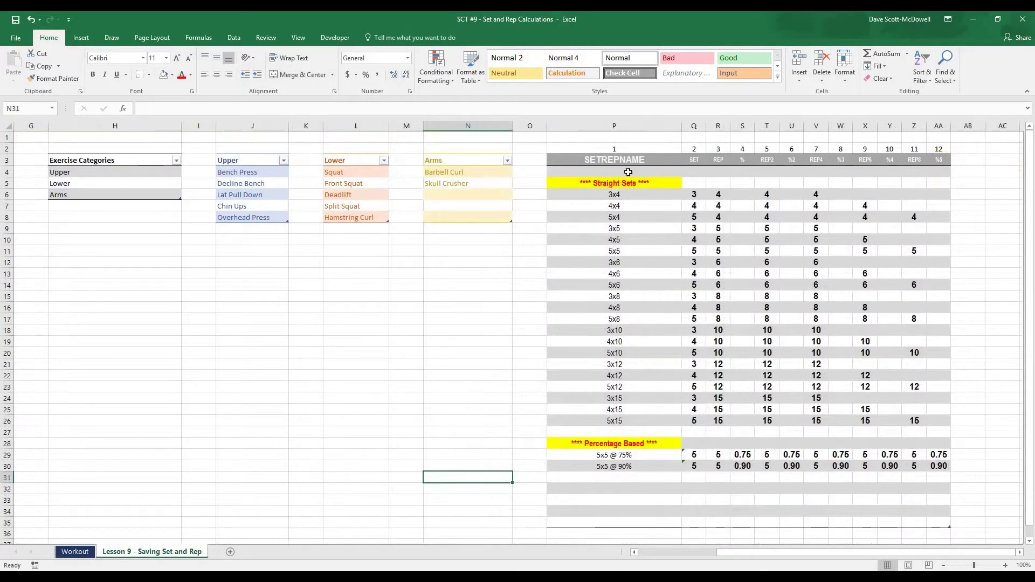
pyautogui.moveTo(625, 159); pyautogui.dragTo(607, 521)
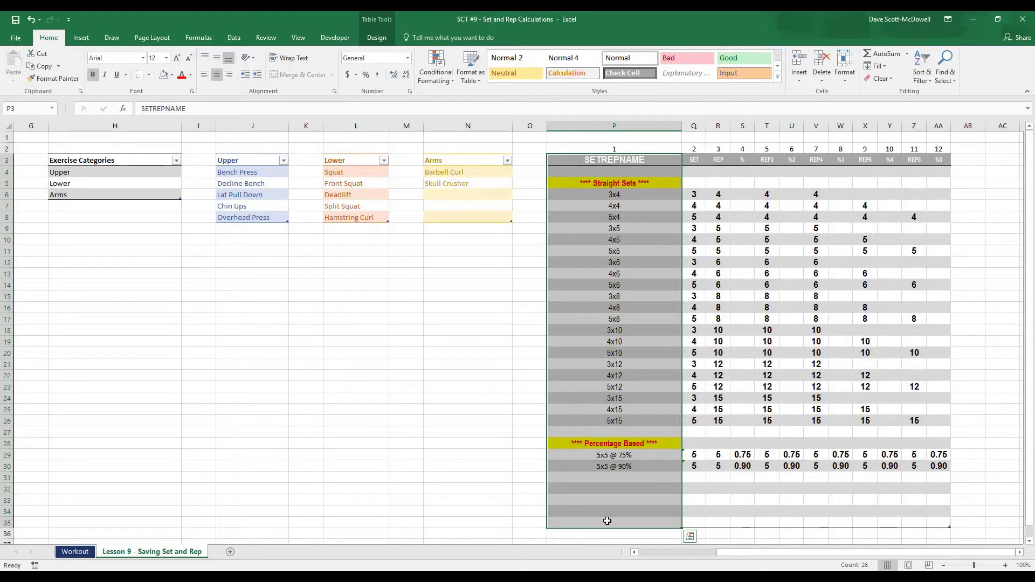
pyautogui.hotkey('alt', 'm')
pyautogui.press('m')
pyautogui.press('d')
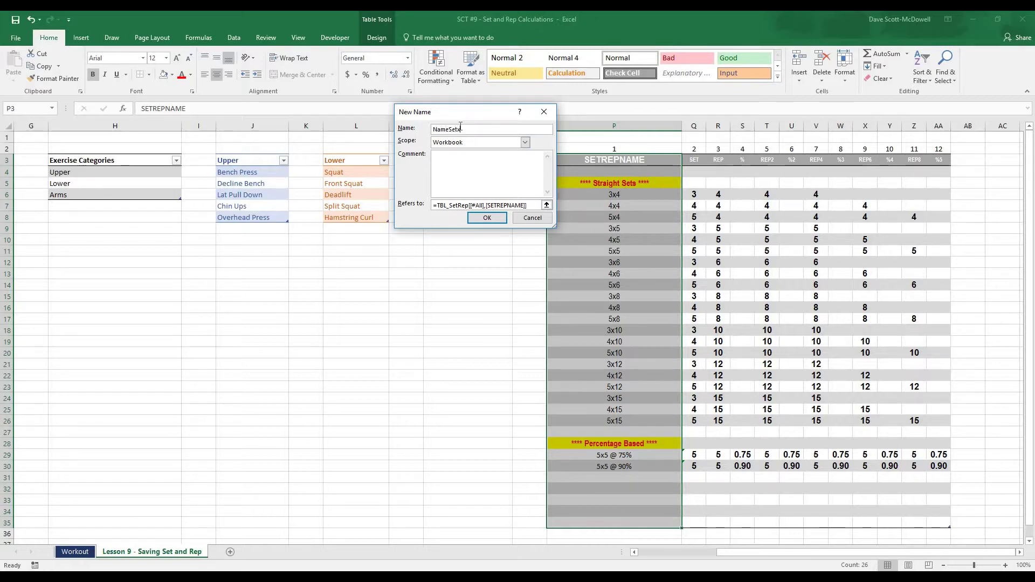
pyautogui.click(486, 205)
pyautogui.press('BackSpace')
pyautogui.press('BackSpace')
pyautogui.press('BackSpace')
pyautogui.press('BackSpace')
pyautogui.press('BackSpace')
pyautogui.press('BackSpace')
pyautogui.press('BackSpace')
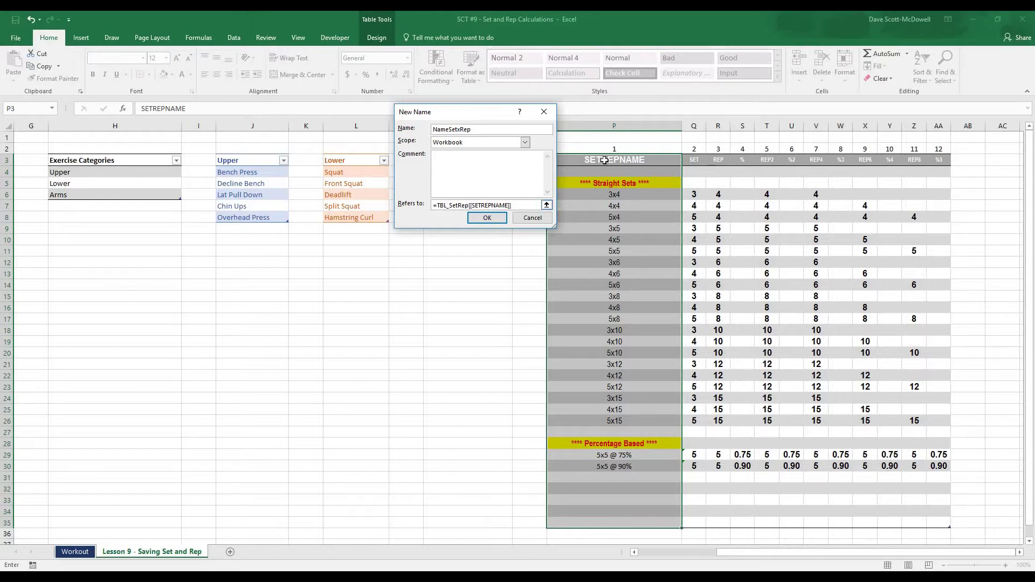
pyautogui.click(486, 218)
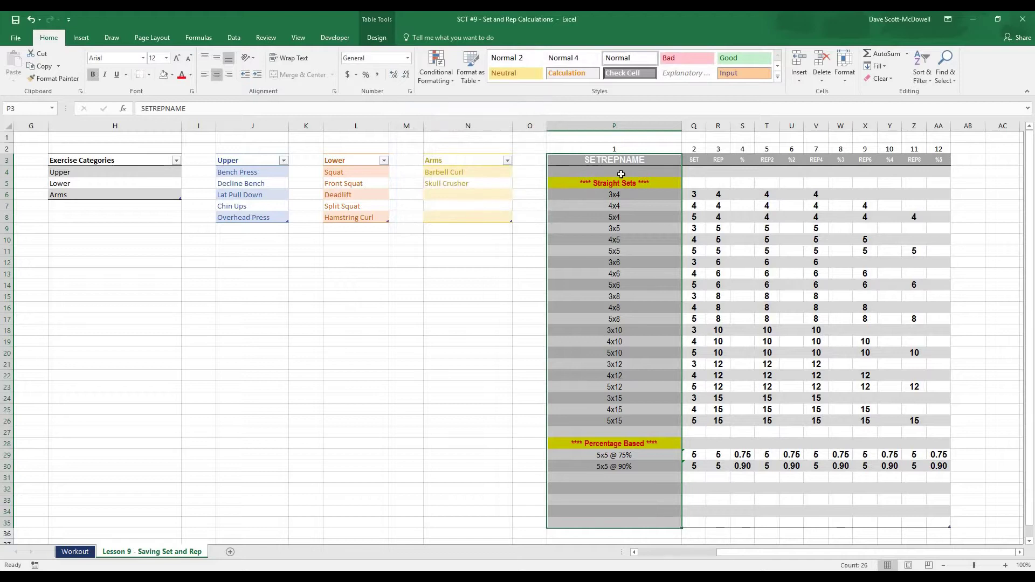
# Select the set-and-rep table on the Lesson 9 sheet.
pyautogui.click(782, 238)
pyautogui.moveTo(660, 171); pyautogui.dragTo(620, 525)
pyautogui.click(748, 378)
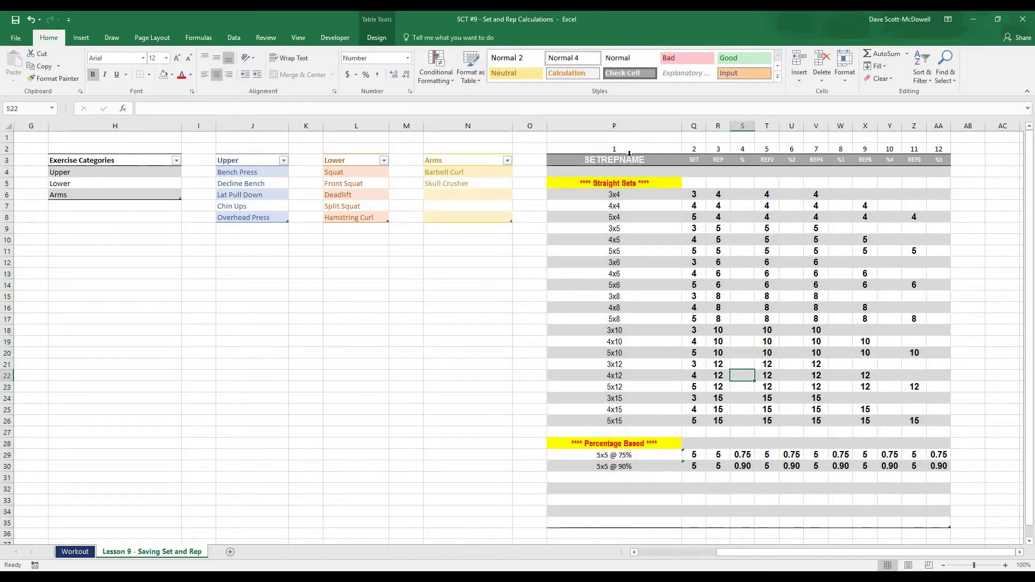
pyautogui.moveTo(630, 159); pyautogui.dragTo(948, 523)
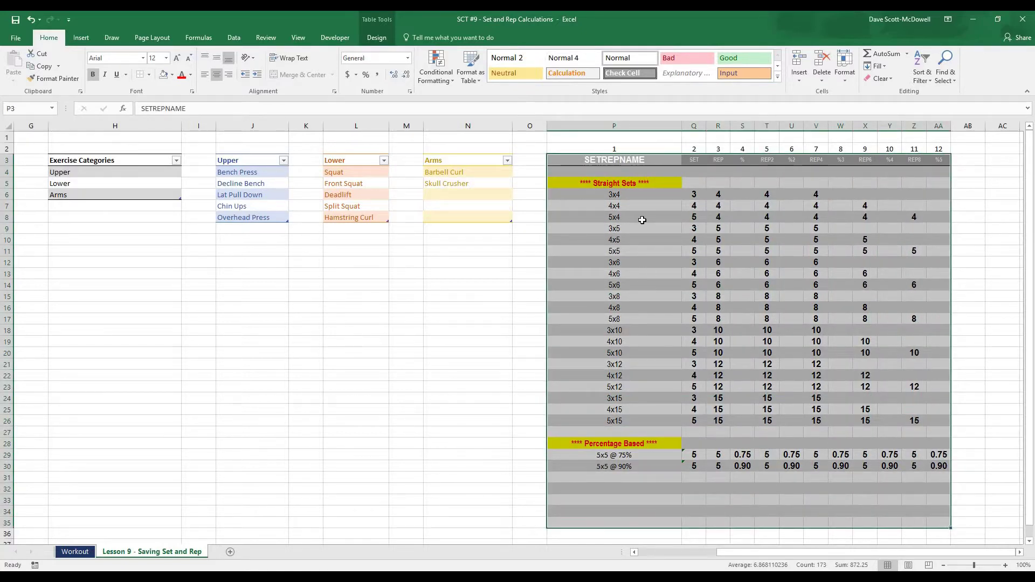
pyautogui.click(606, 159)
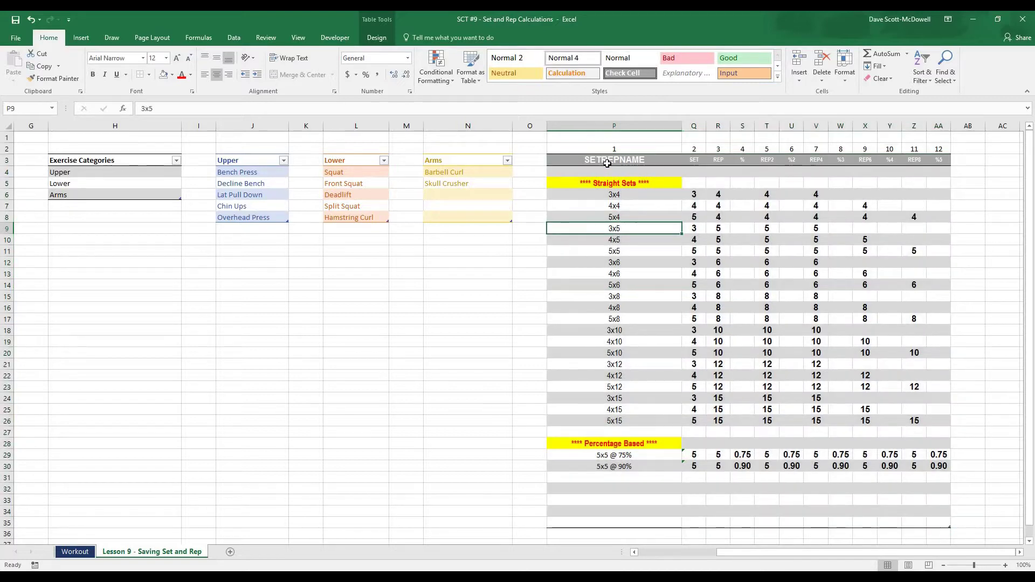
# Confirm in Table Design that the table is named TBL_SetRep, then return to the Workout sheet.
pyautogui.click(375, 37)
pyautogui.moveTo(17, 65); pyautogui.dragTo(49, 67)
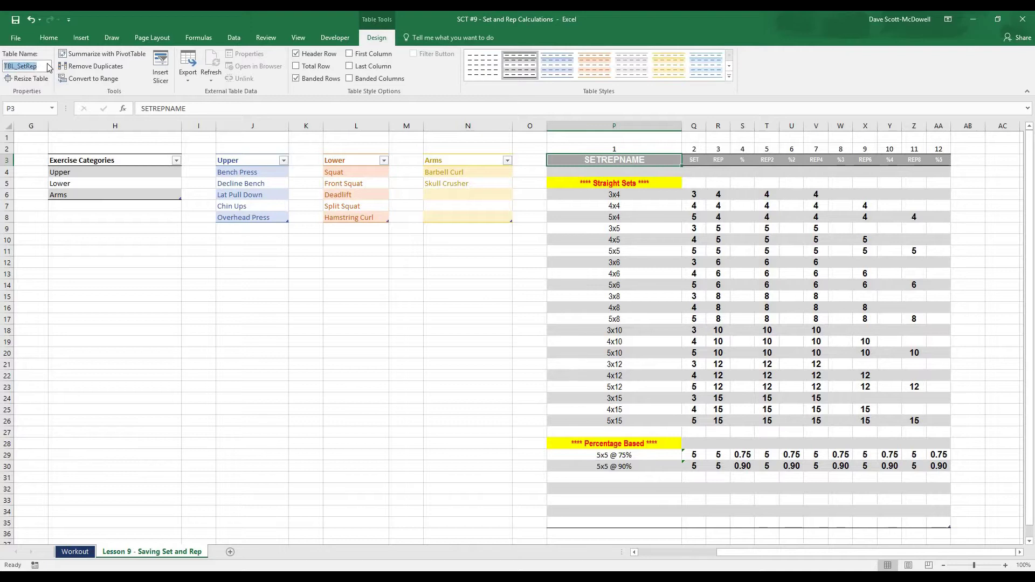
pyautogui.click(17, 65)
pyautogui.doubleClick(11, 67)
pyautogui.click(16, 66)
pyautogui.moveTo(36, 66); pyautogui.dragTo(19, 67)
pyautogui.click(382, 352)
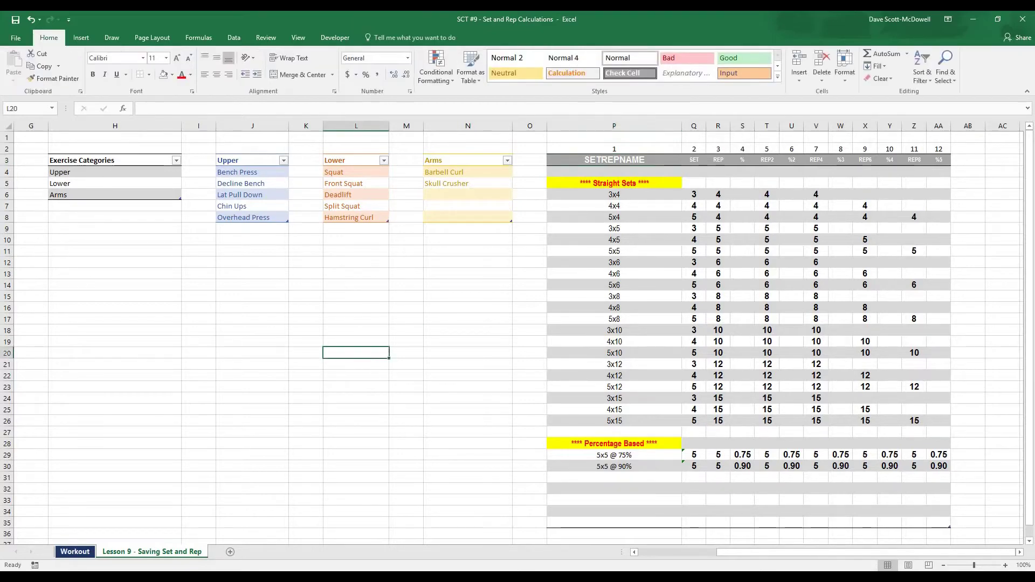
pyautogui.click(89, 553)
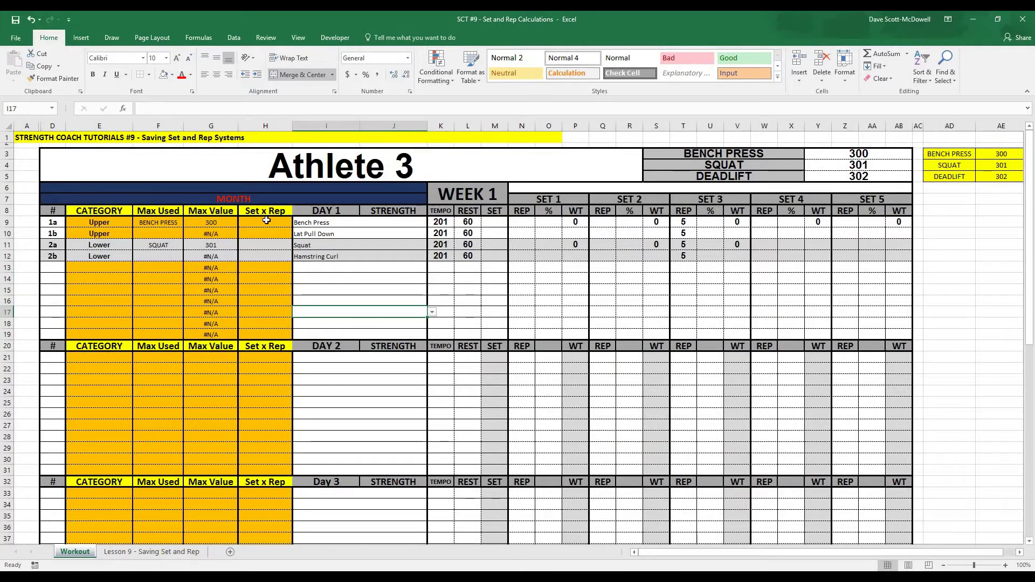
# Review H9:H19's data validation list source pointing at the scheme names.
pyautogui.moveTo(266, 220); pyautogui.dragTo(269, 335)
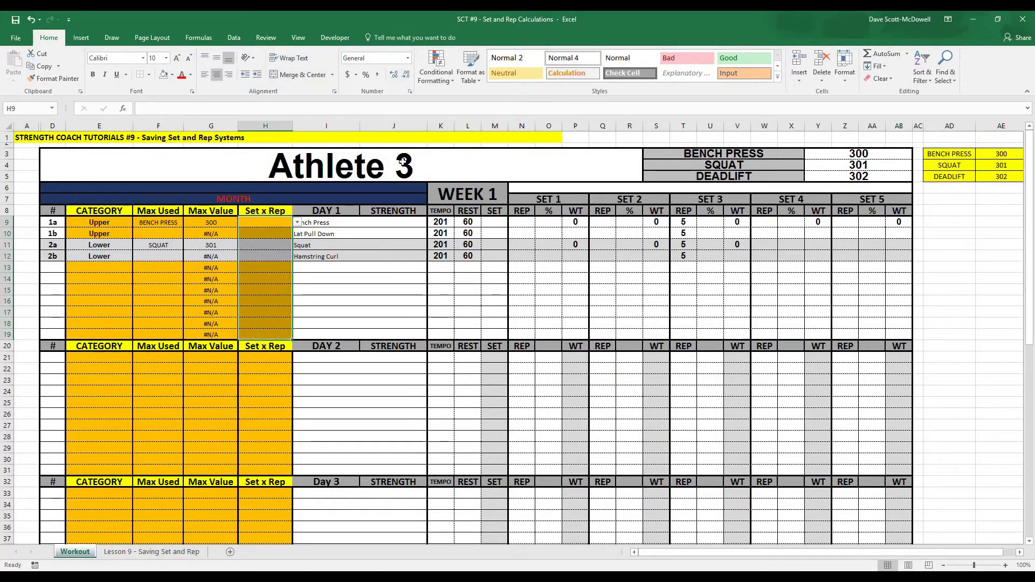
pyautogui.click(231, 38)
pyautogui.click(542, 82)
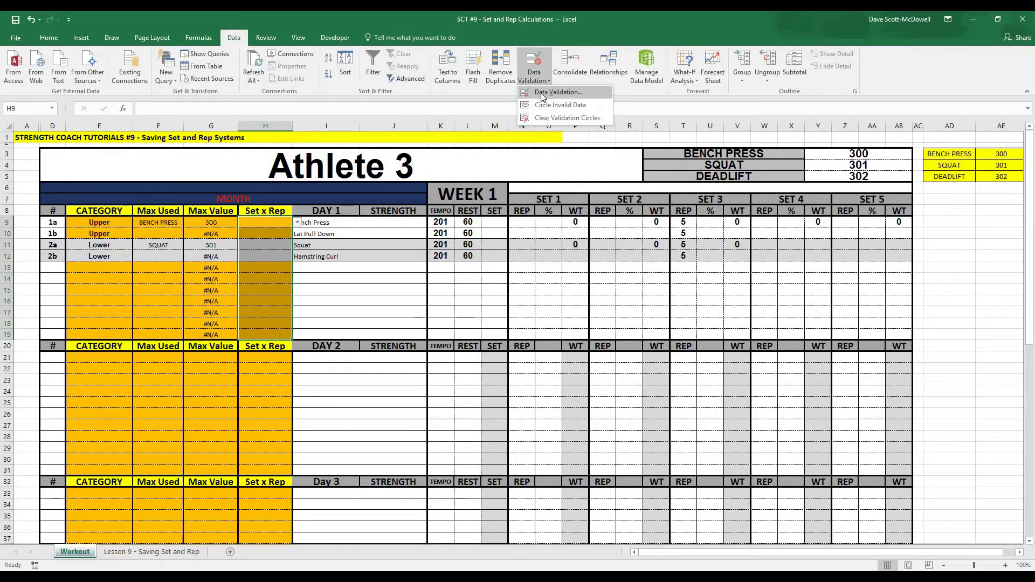
pyautogui.click(543, 95)
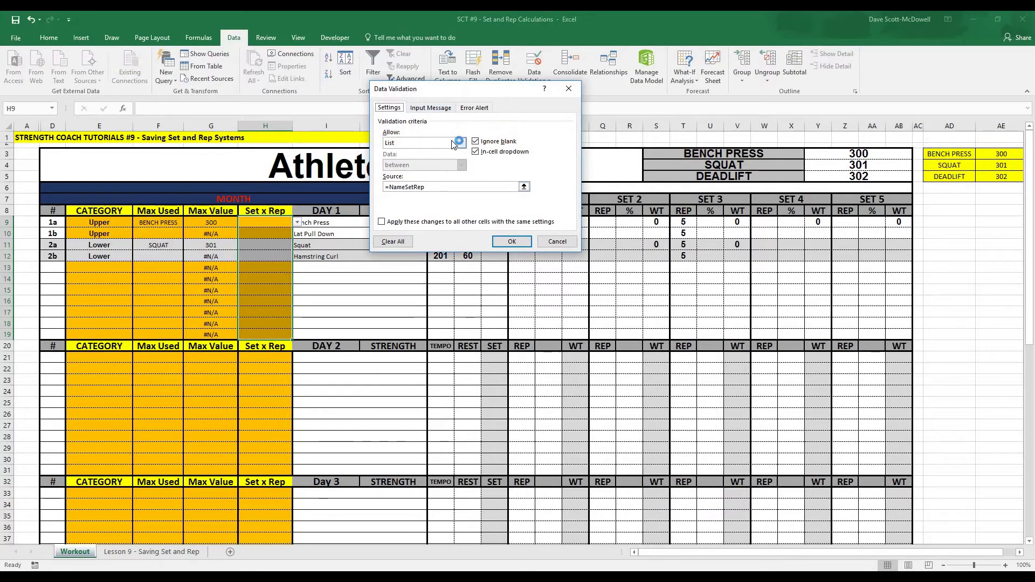
pyautogui.click(398, 186)
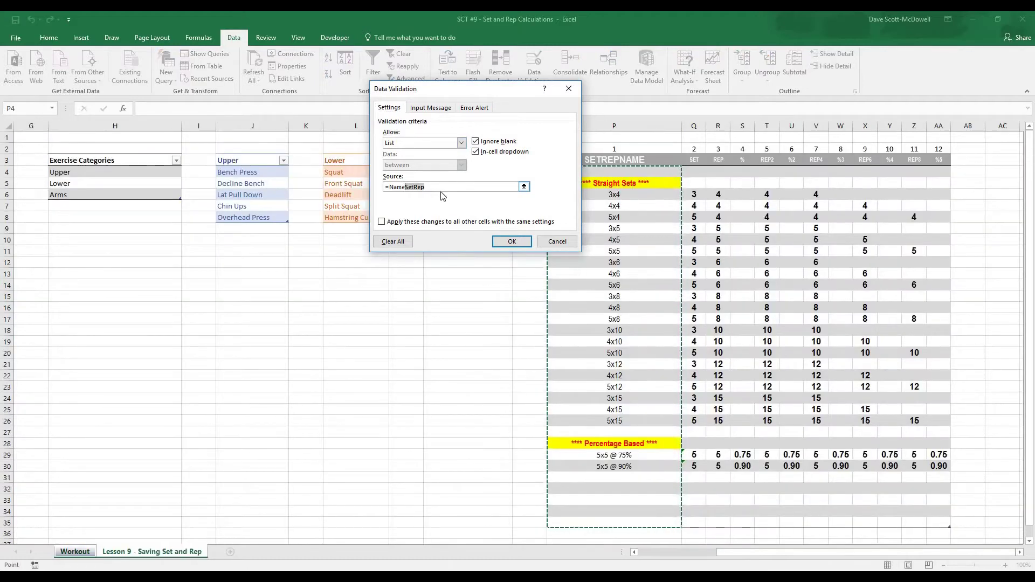
pyautogui.press('BackSpace')
pyautogui.press('BackSpace')
pyautogui.press('BackSpace')
pyautogui.press('BackSpace')
pyautogui.press('BackSpace')
pyautogui.press('BackSpace')
pyautogui.write('setxr')
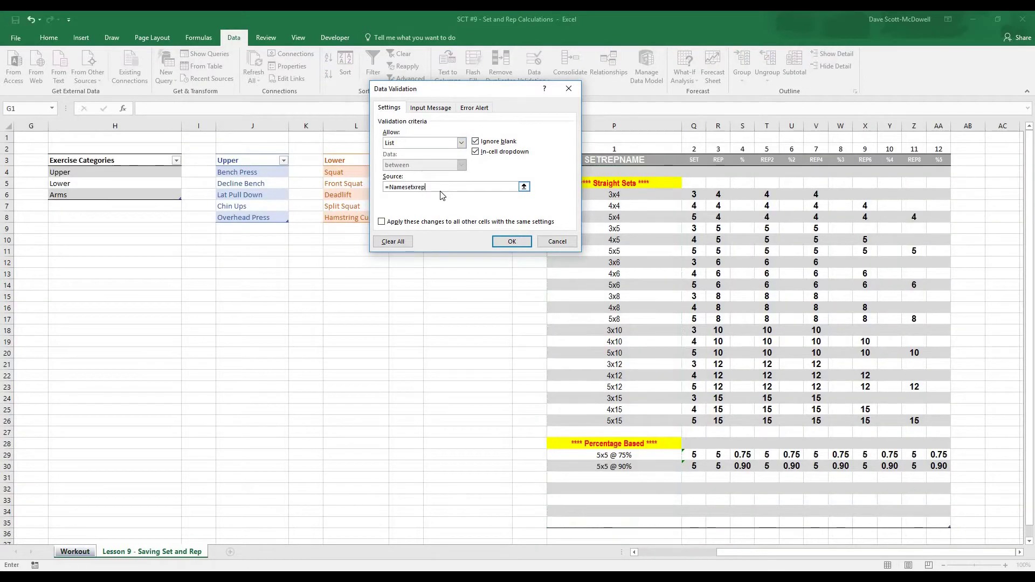
pyautogui.click(512, 241)
# Set H9's Set x Rep scheme to 5x5 @ 75% from its dropdown.
pyautogui.click(267, 222)
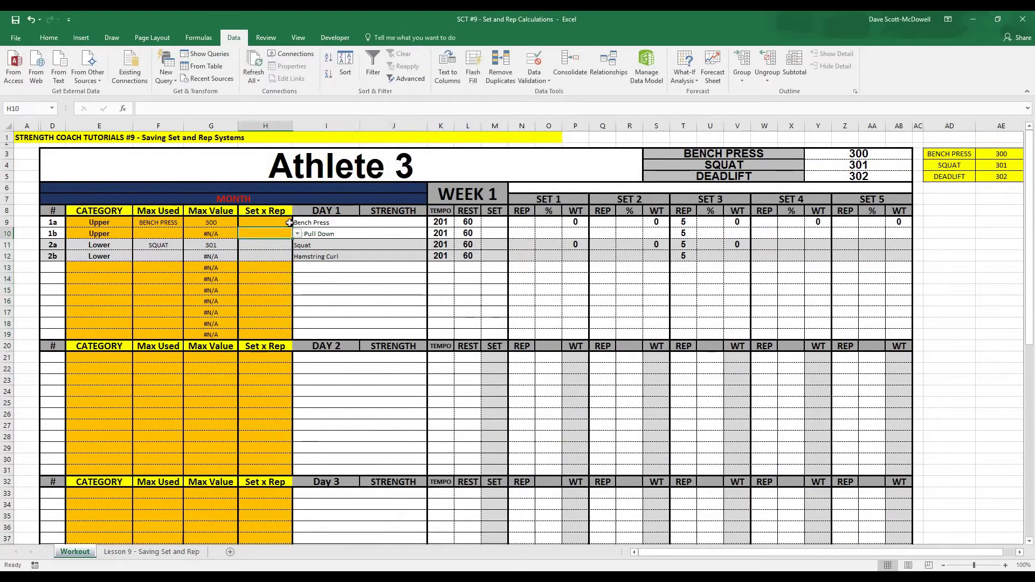
pyautogui.click(297, 222)
pyautogui.scroll(-5, 278, 245)
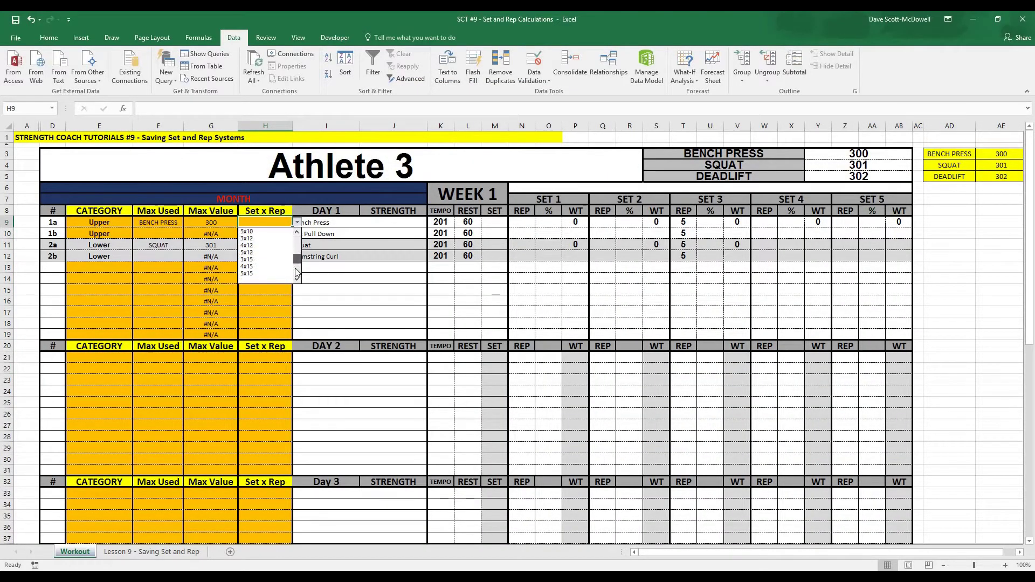
pyautogui.press('Return')
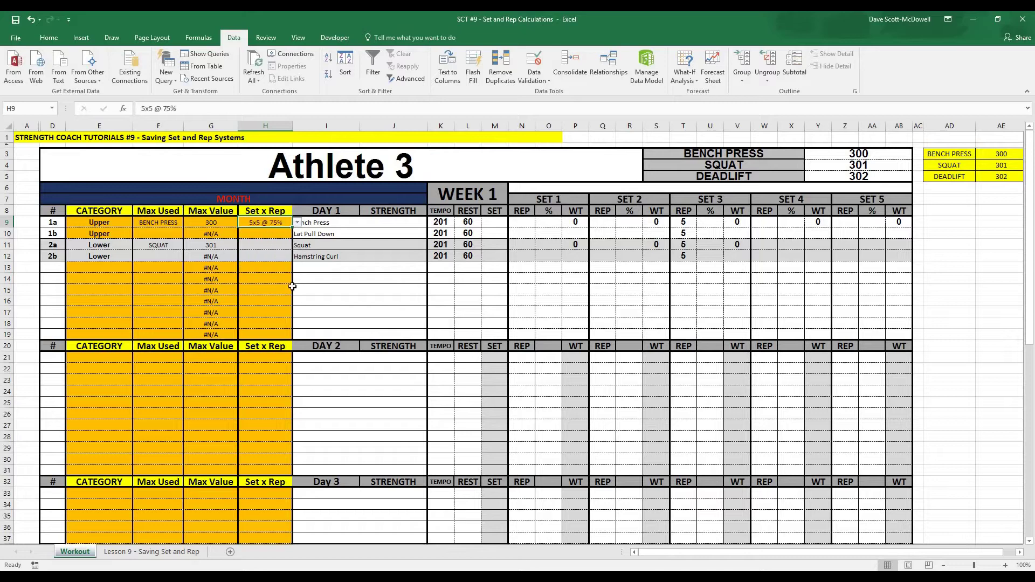
pyautogui.click(294, 291)
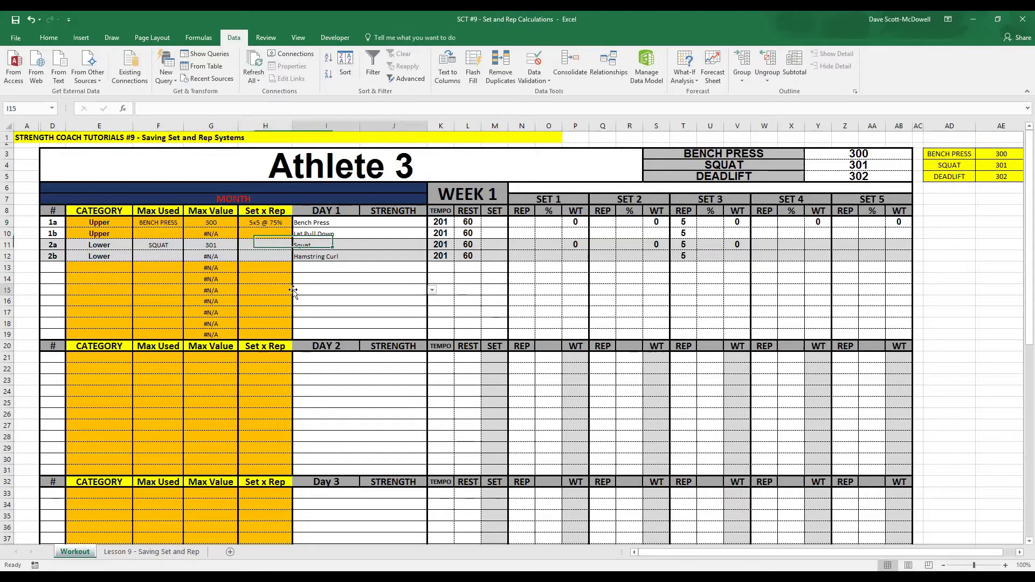
pyautogui.click(265, 222)
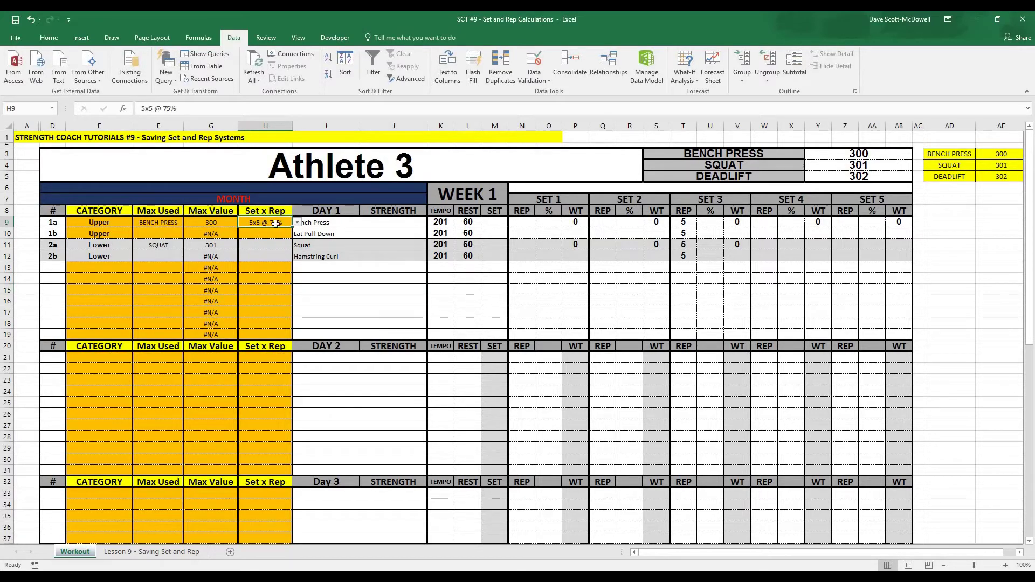
pyautogui.click(297, 223)
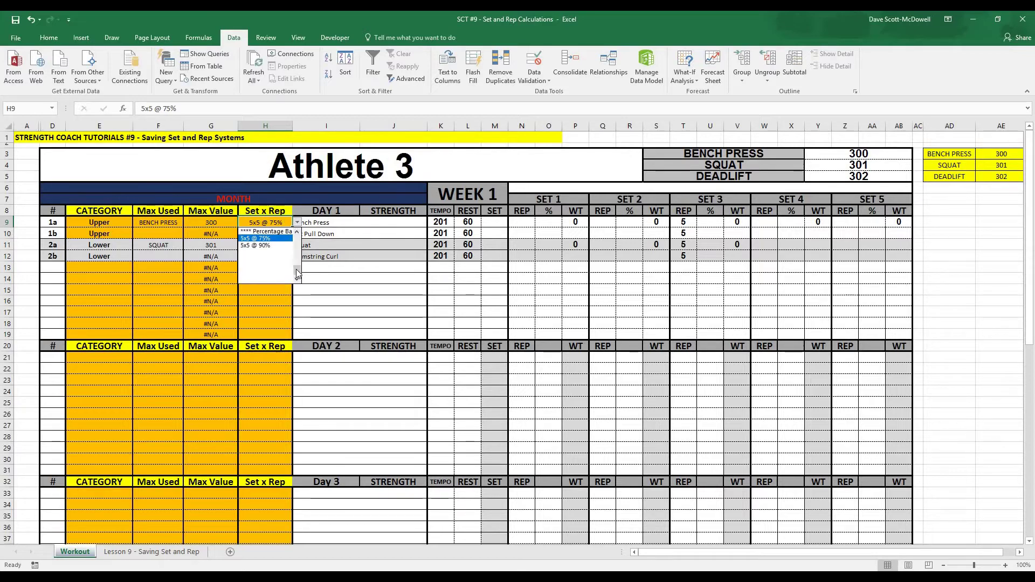
pyautogui.moveTo(298, 274); pyautogui.dragTo(297, 269)
pyautogui.press('Escape')
# Select M9, the Bench Press SET cell, ready for its formula.
pyautogui.click(493, 222)
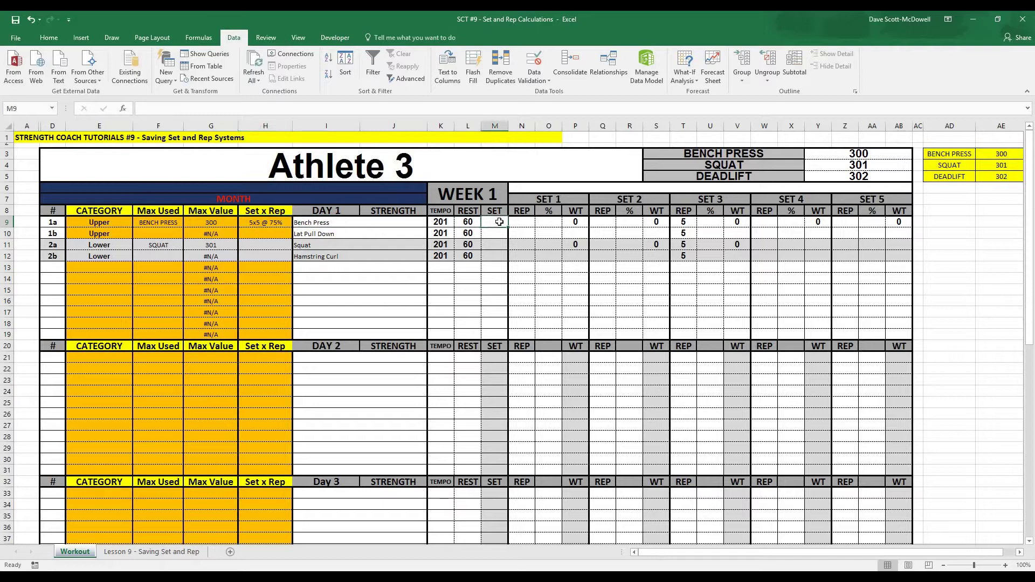
pyautogui.moveTo(368, 225); pyautogui.dragTo(905, 223)
pyautogui.click(629, 267)
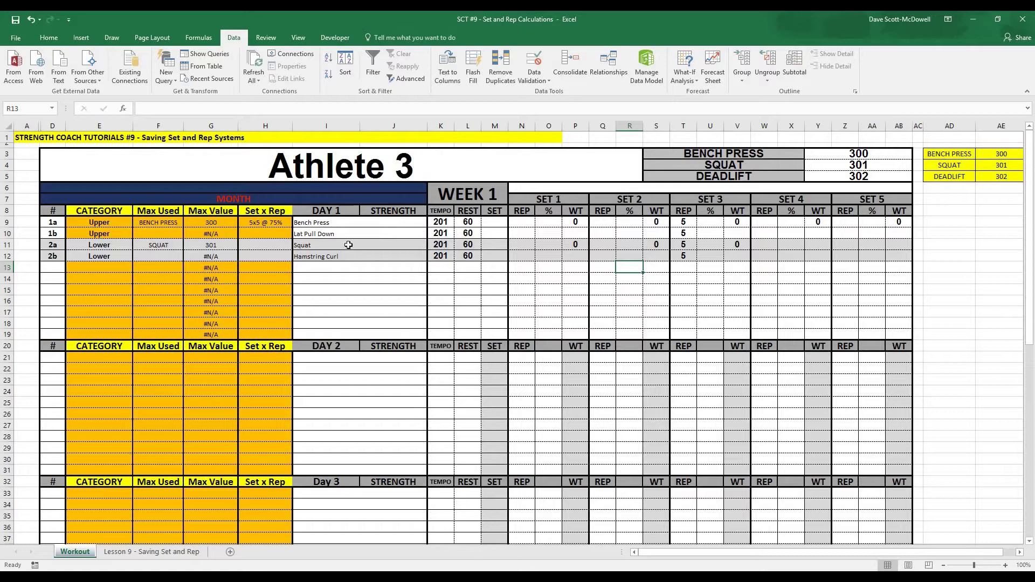
pyautogui.click(496, 223)
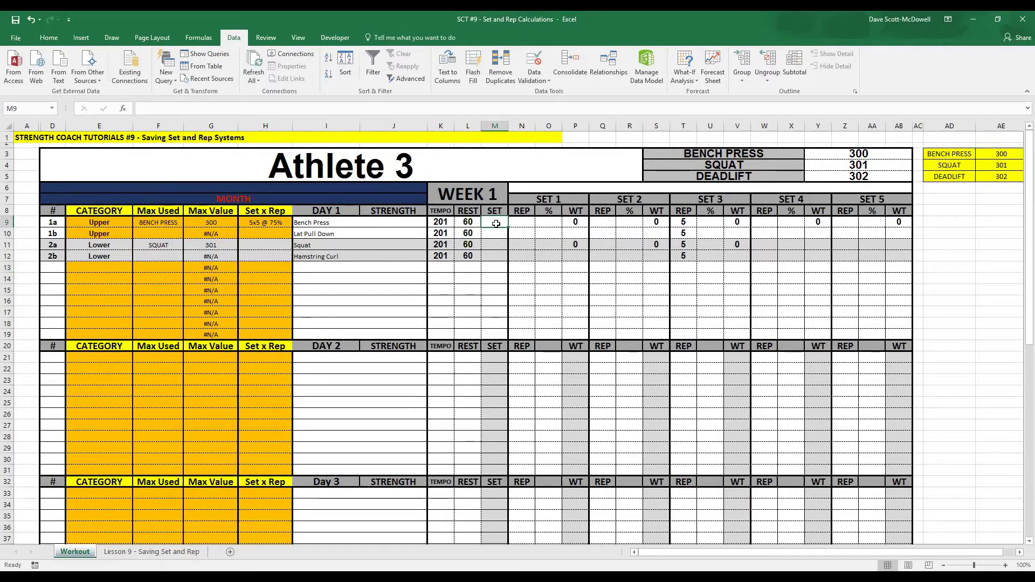
# Start M9's formula as =VLOOKUP($H$9, TBL_SetRep, 2.
pyautogui.write('=vlookup(')
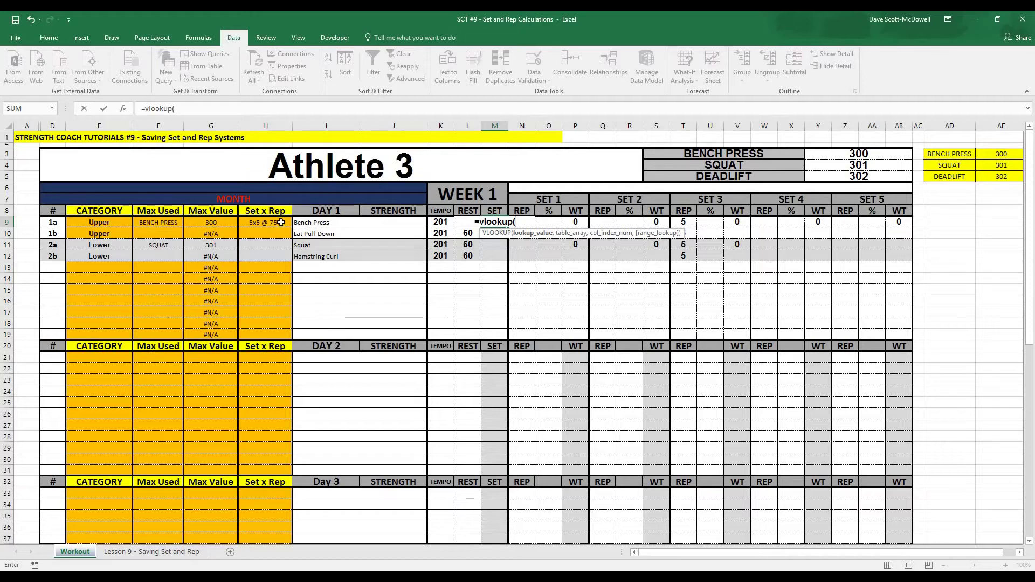
pyautogui.click(285, 221)
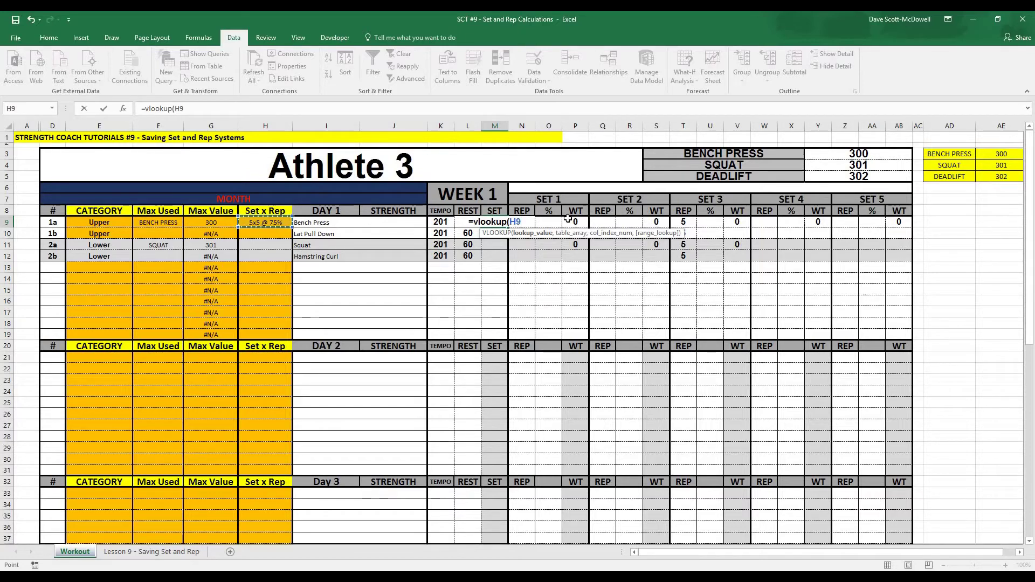
pyautogui.press('F4')
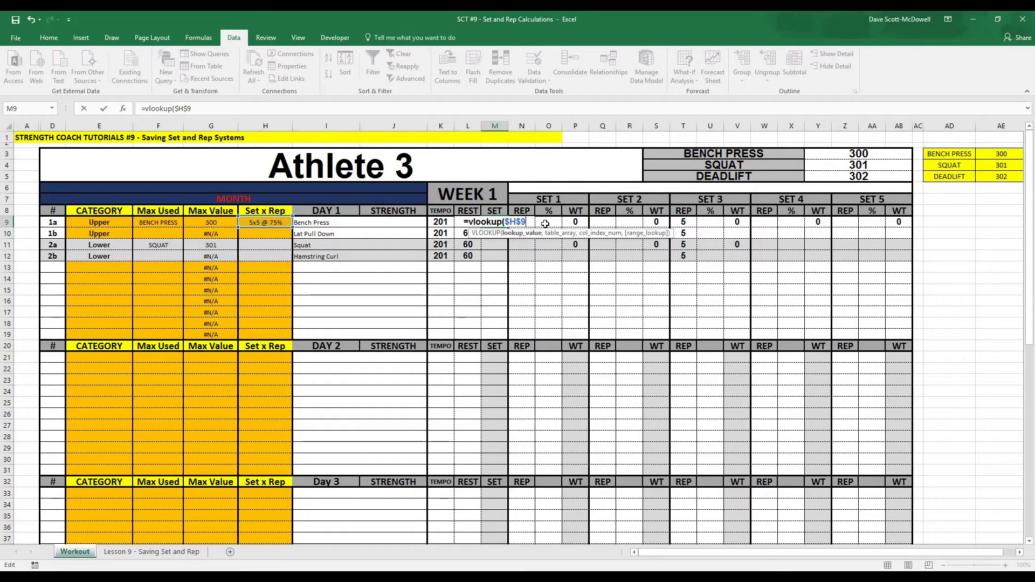
pyautogui.write(',')
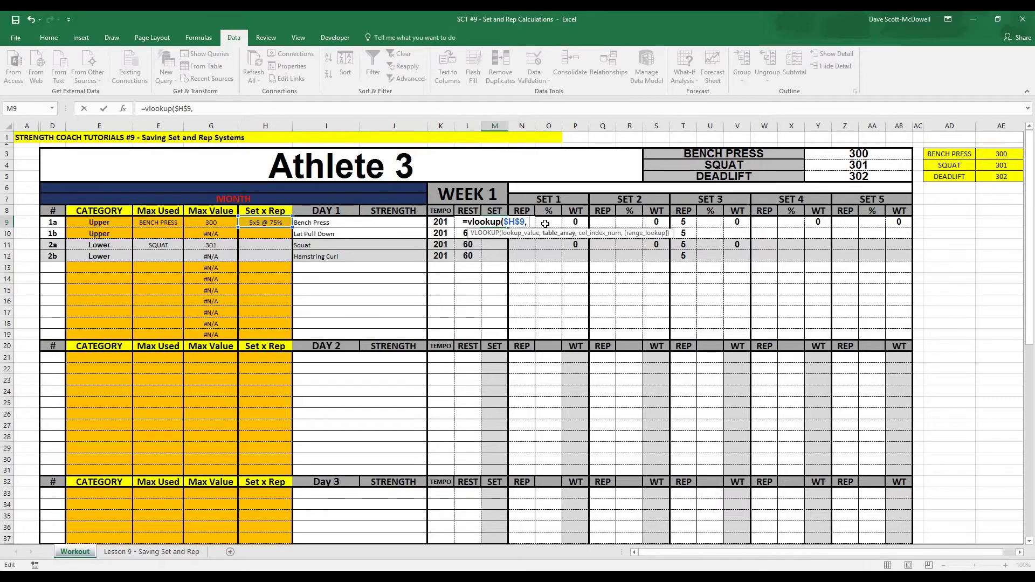
pyautogui.write(' tbl')
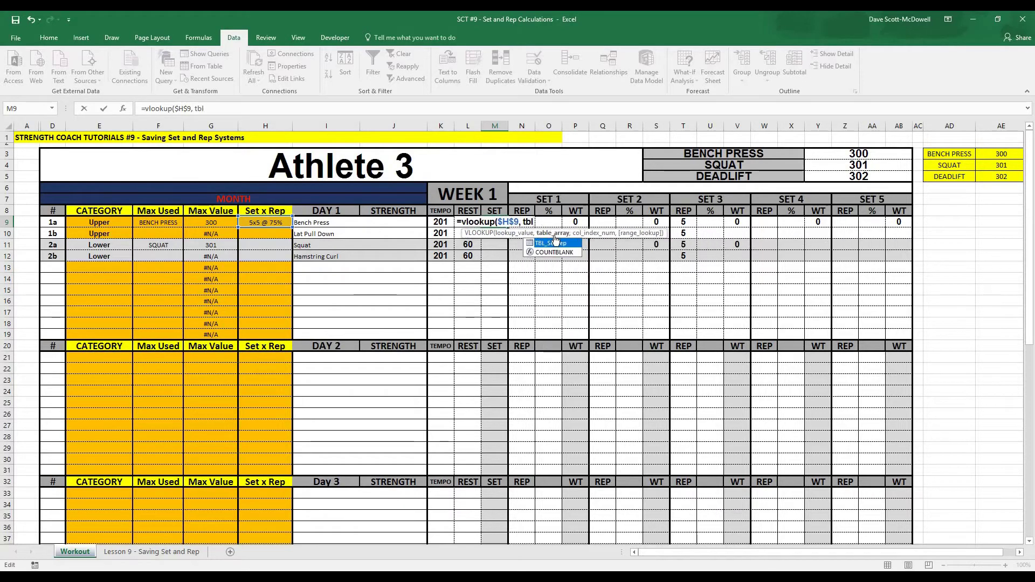
pyautogui.doubleClick(555, 243)
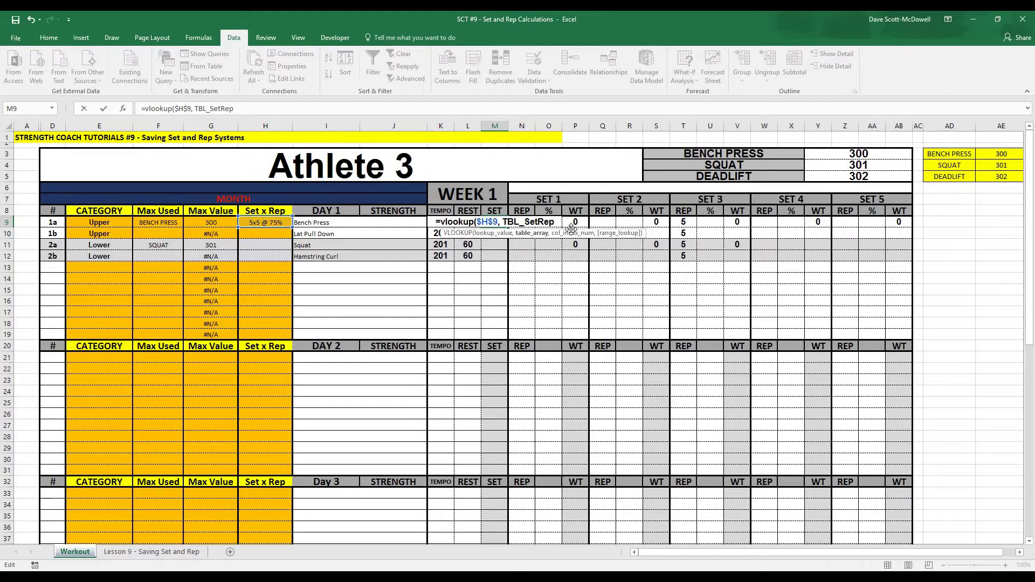
pyautogui.write(',')
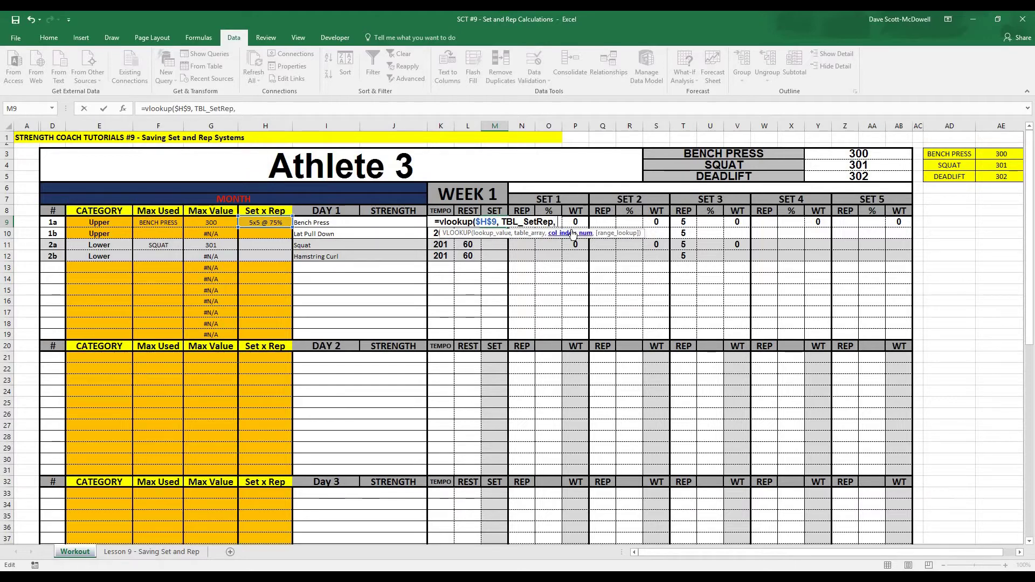
pyautogui.write(' 2')
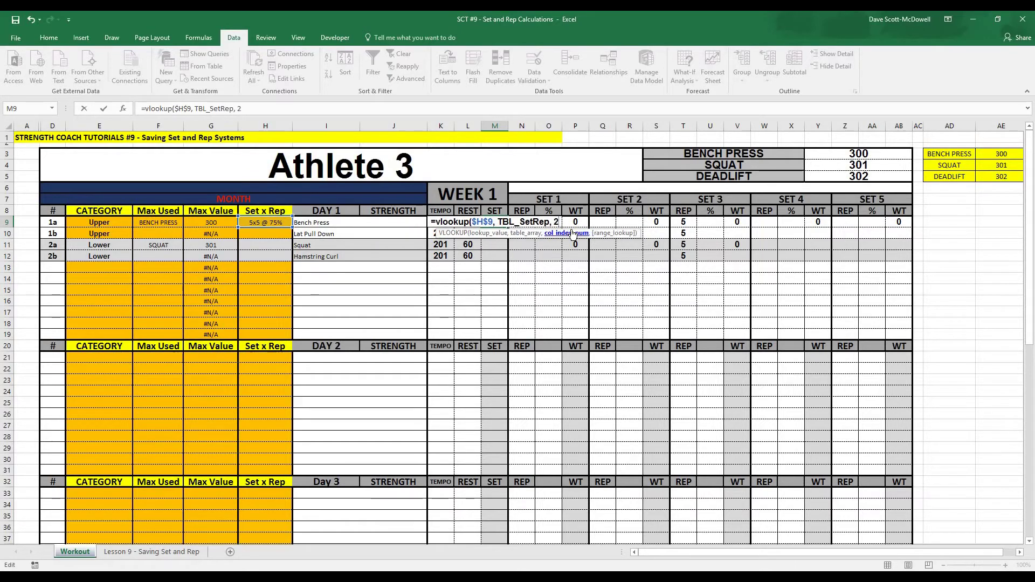
# Verify SET is column 2 on the Lesson 9 sheet, then add FALSE for exact match.
pyautogui.click(163, 552)
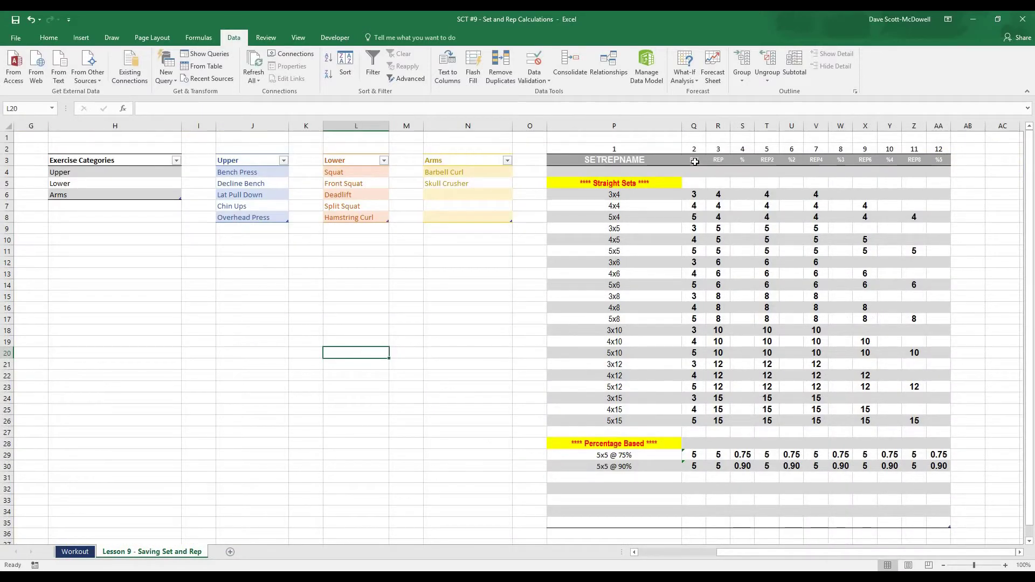
pyautogui.moveTo(694, 160); pyautogui.dragTo(690, 525)
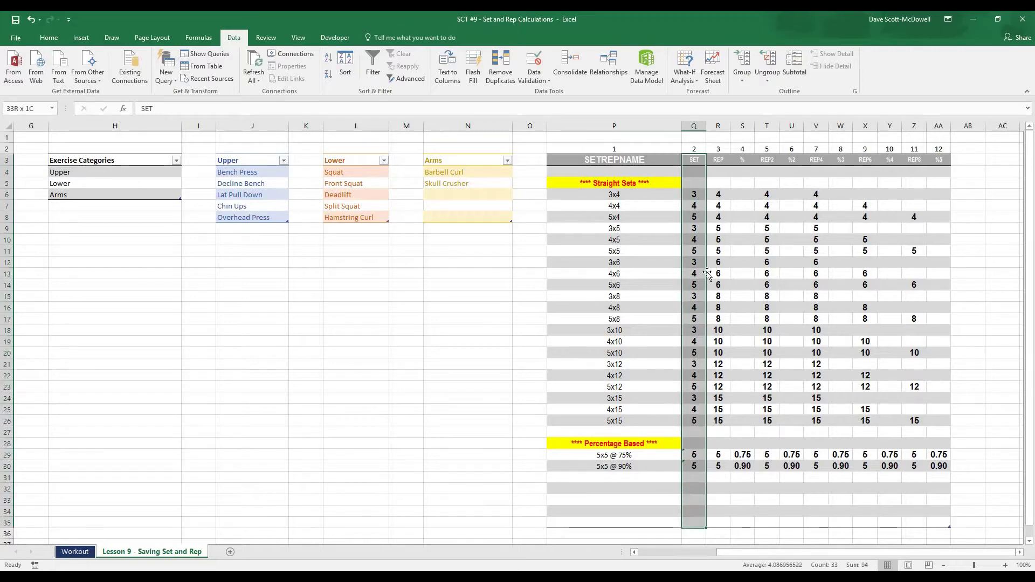
pyautogui.click(74, 551)
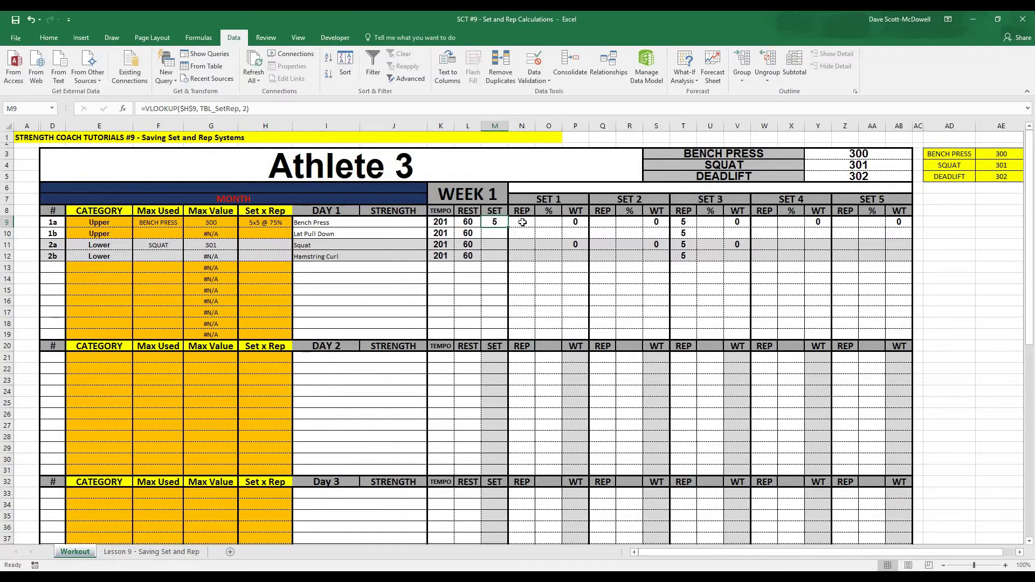
pyautogui.click(270, 108)
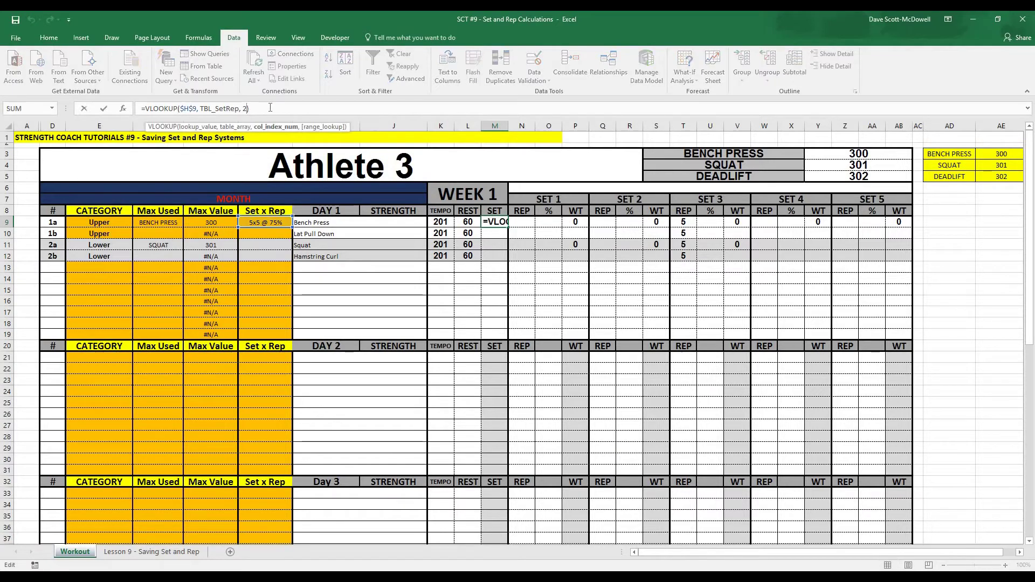
pyautogui.write(',falce')
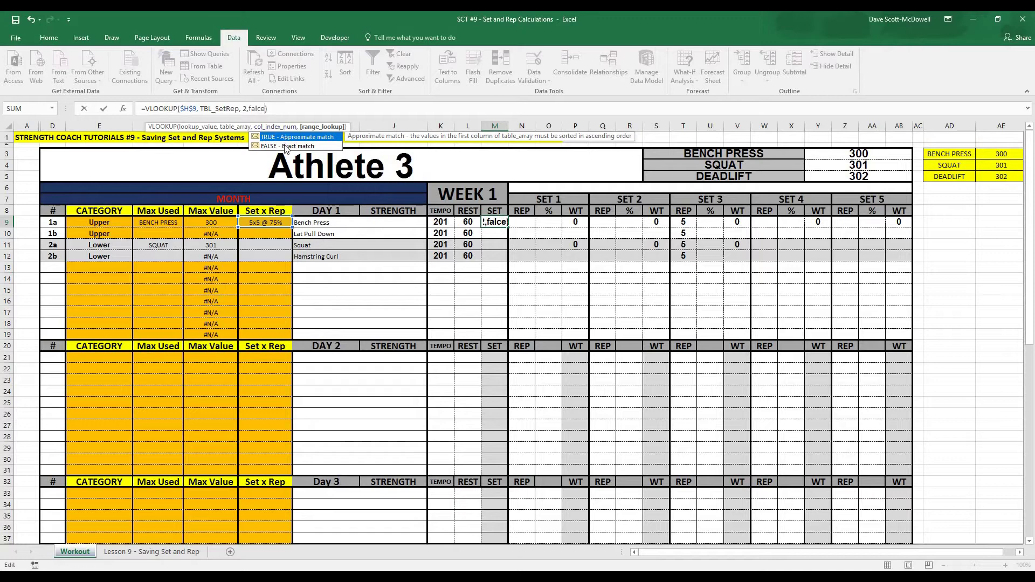
pyautogui.doubleClick(286, 146)
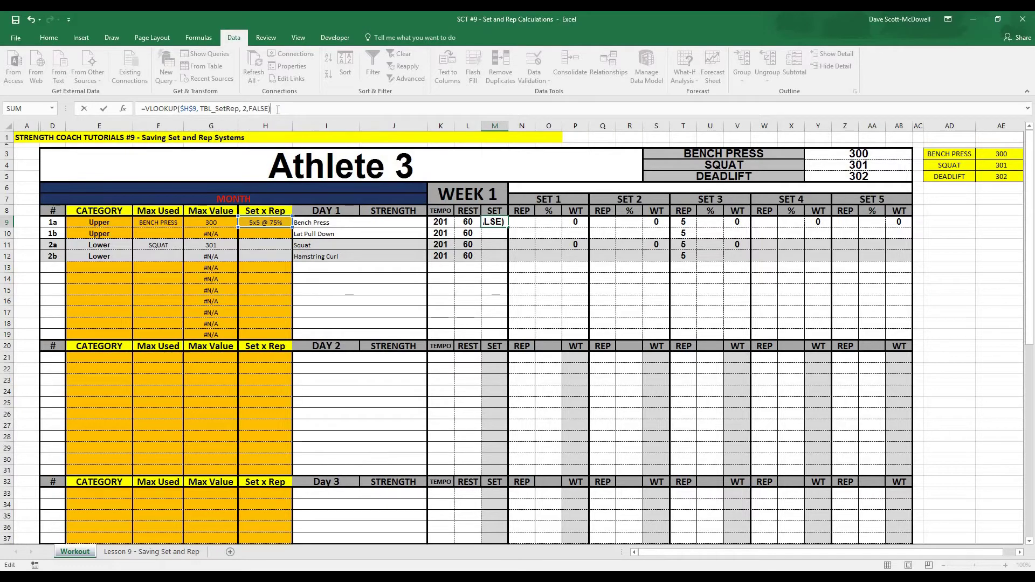
# Enter M9's lookup and test it with the 4x15 and 3x15 schemes in H9.
pyautogui.press('Return')
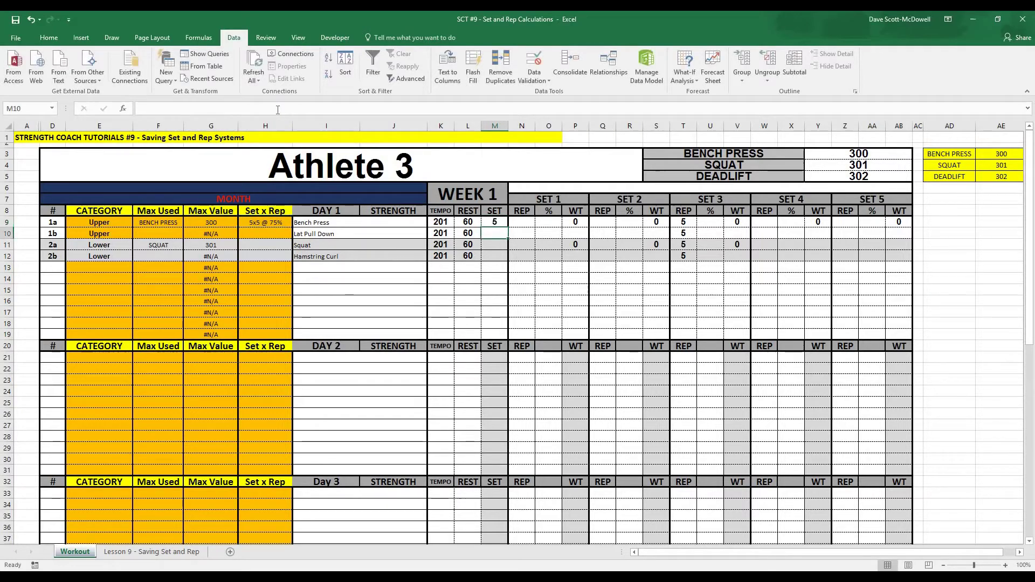
pyautogui.click(280, 223)
pyautogui.click(297, 223)
pyautogui.scroll(5, 296, 236)
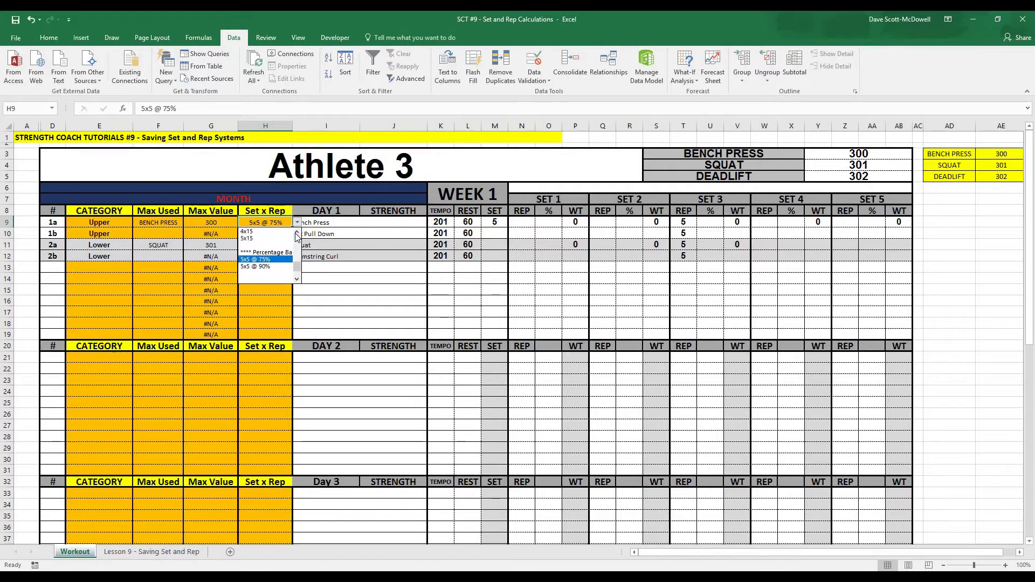
pyautogui.click(274, 241)
pyautogui.click(297, 222)
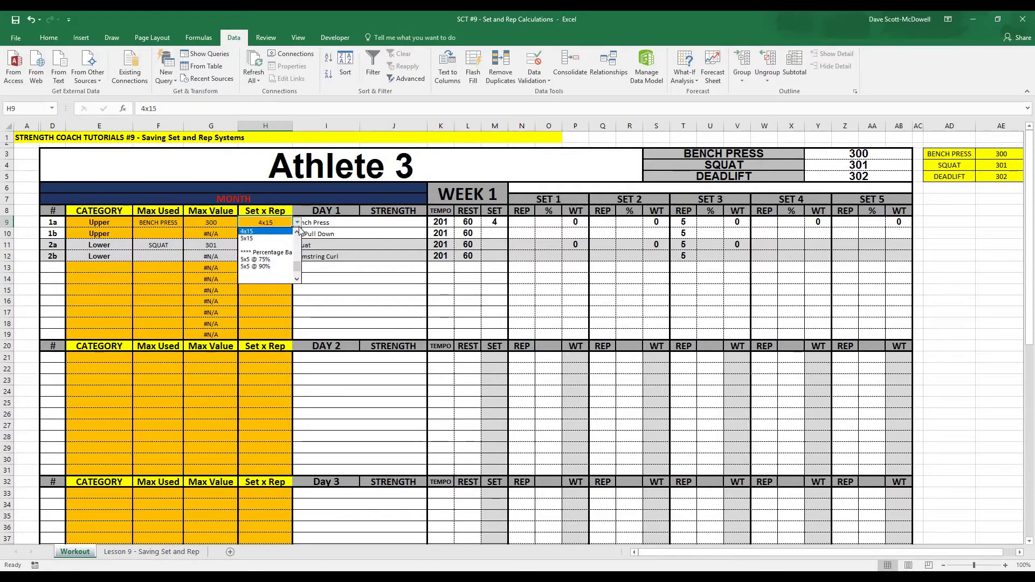
pyautogui.scroll(2, 300, 236)
pyautogui.click(269, 232)
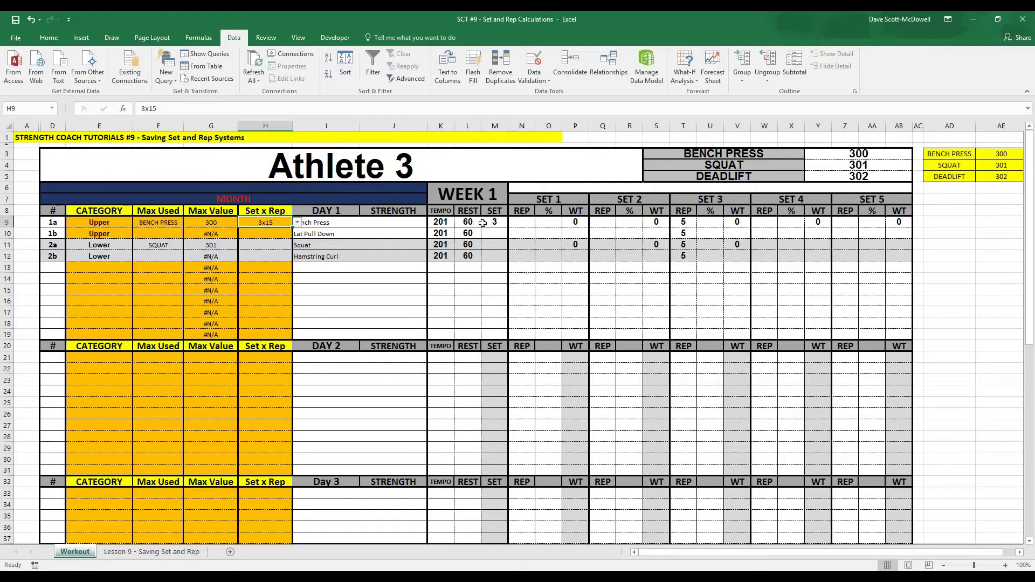
# Set H9 back to 5x5 @ 75% and check M9 returns 5 sets.
pyautogui.click(297, 223)
pyautogui.scroll(-2, 299, 274)
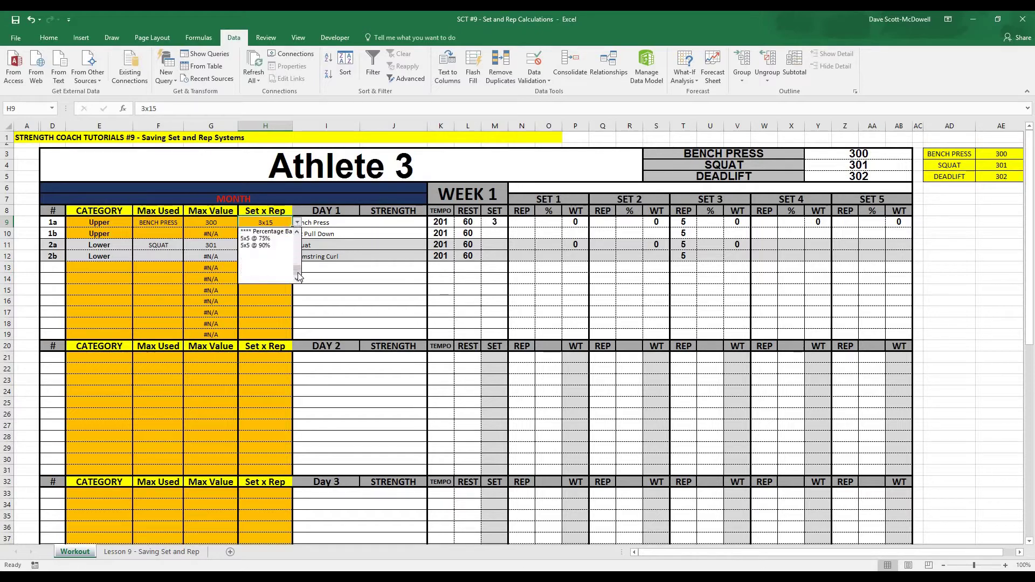
pyautogui.click(267, 238)
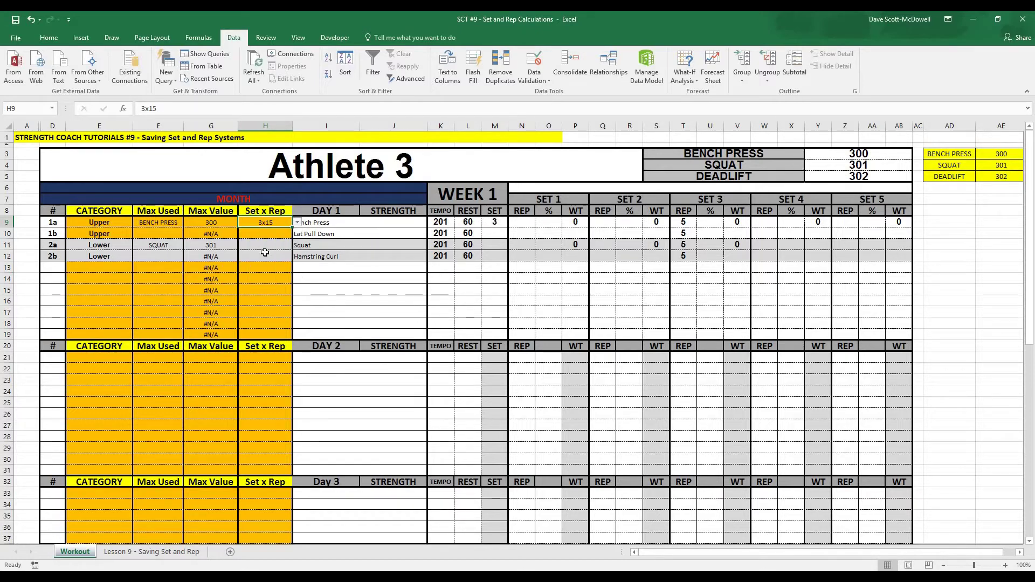
pyautogui.click(270, 280)
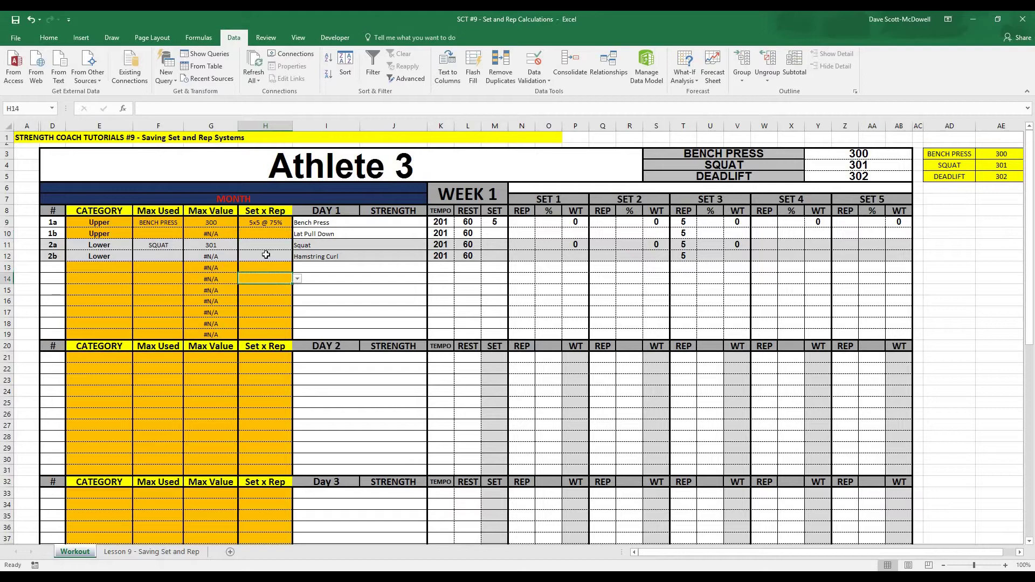
pyautogui.click(265, 223)
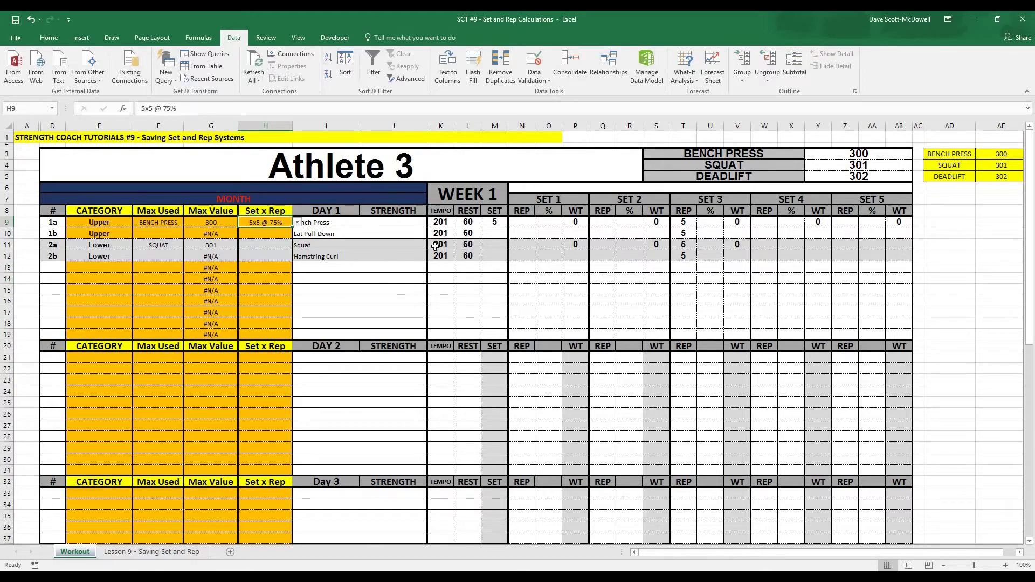
# Clear H9 and inspect the error M9's lookup gives with no scheme.
pyautogui.press('Delete')
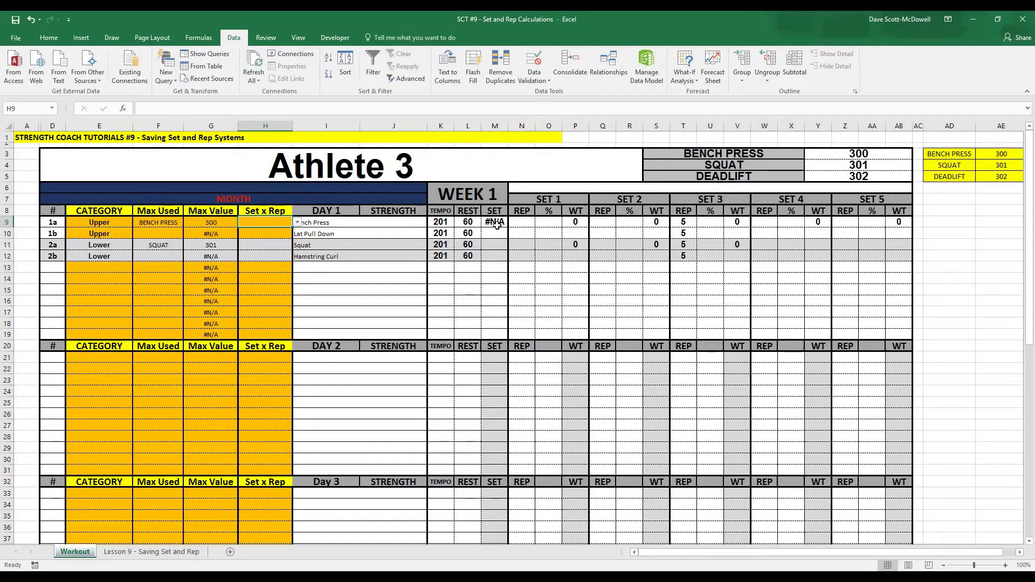
pyautogui.click(498, 223)
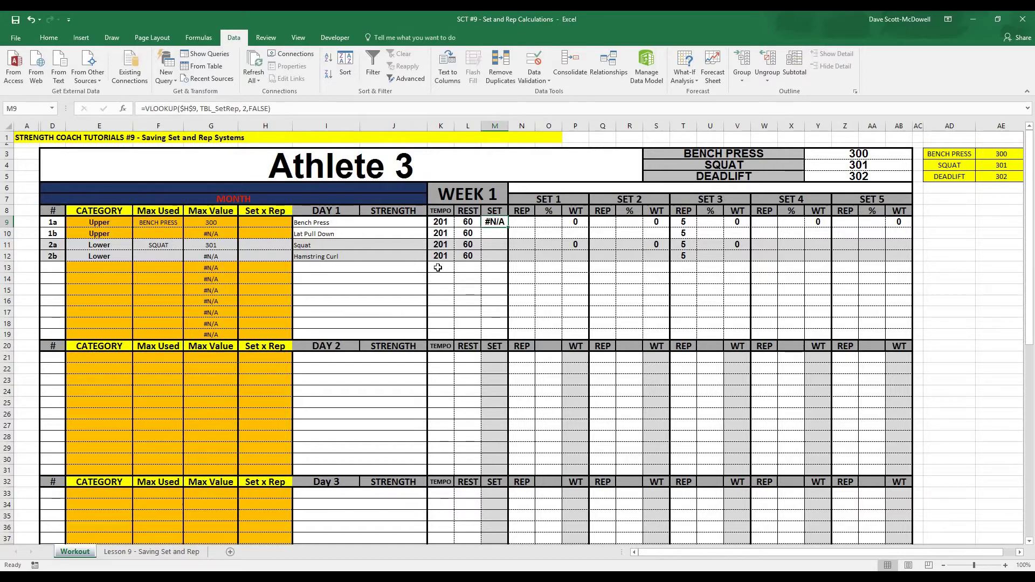
pyautogui.click(349, 312)
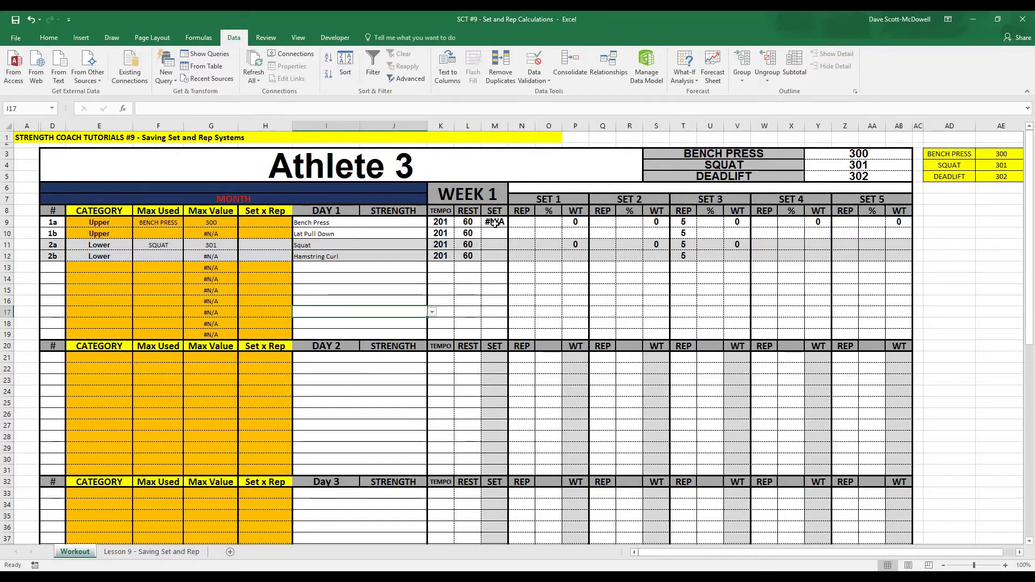
pyautogui.click(495, 222)
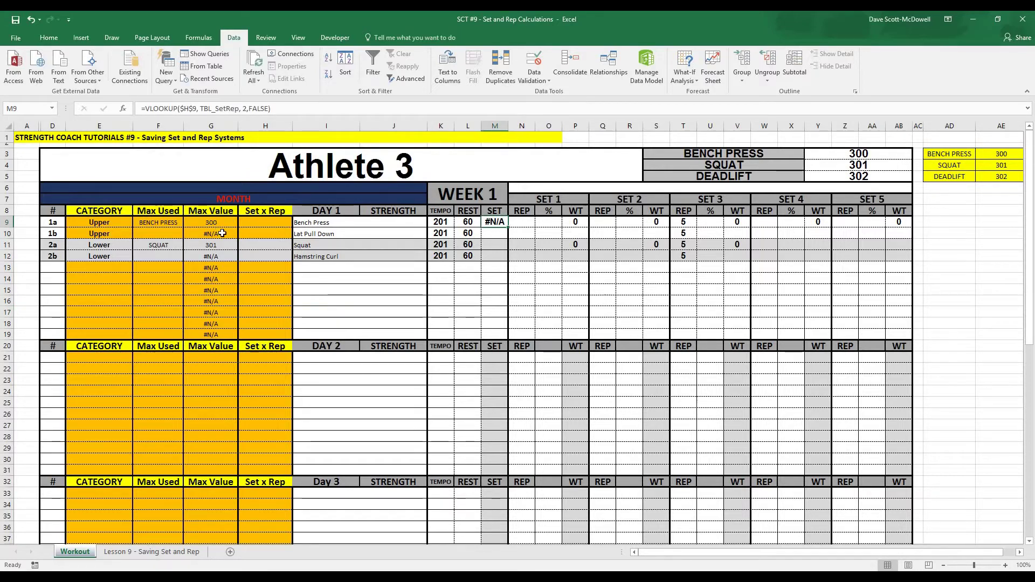
# Change M9 to =IFERROR(VLOOKUP($H$9, TBL_SetRep, 2,FALSE), "").
pyautogui.click(147, 108)
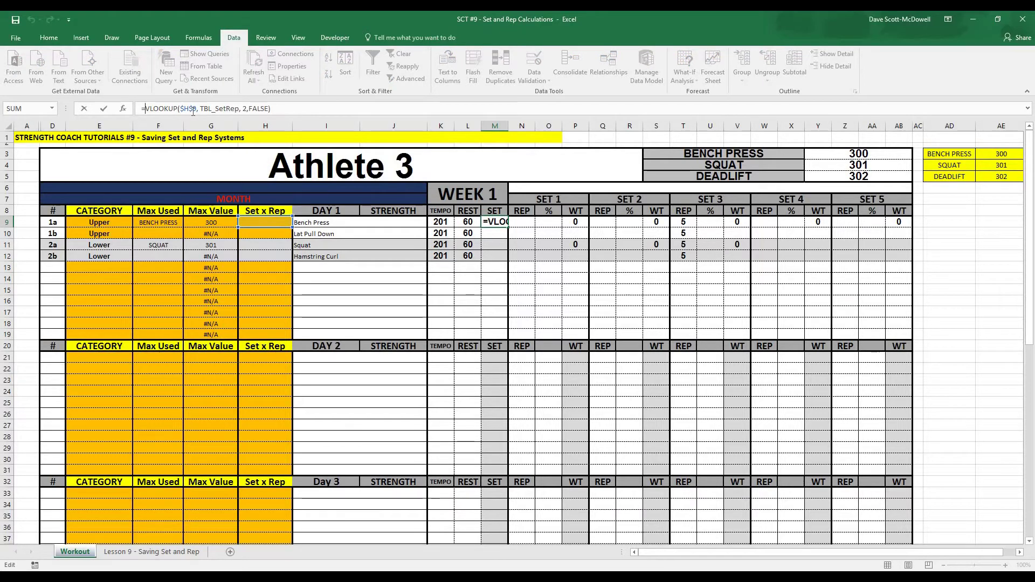
pyautogui.write('iferror')
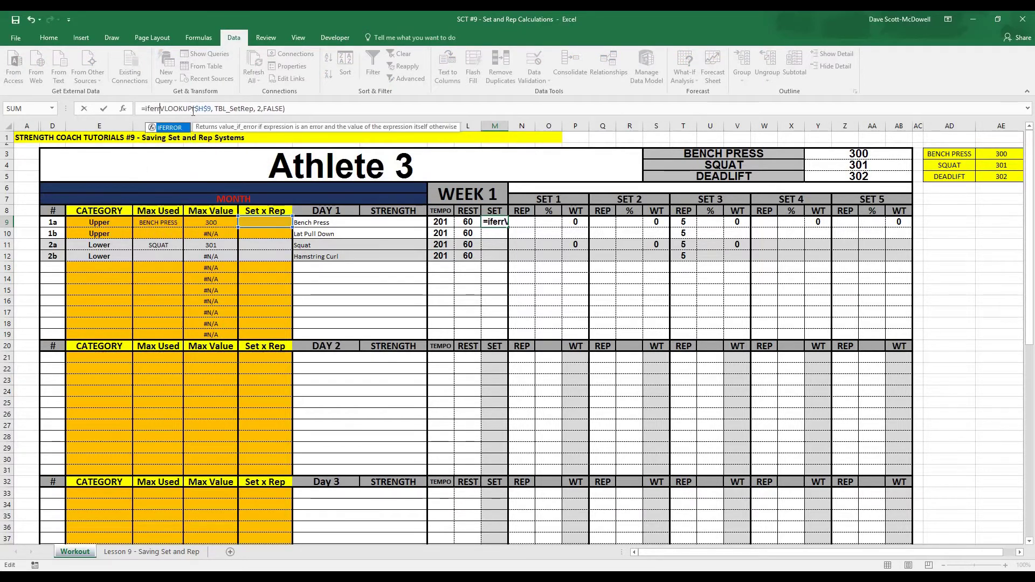
pyautogui.write('(')
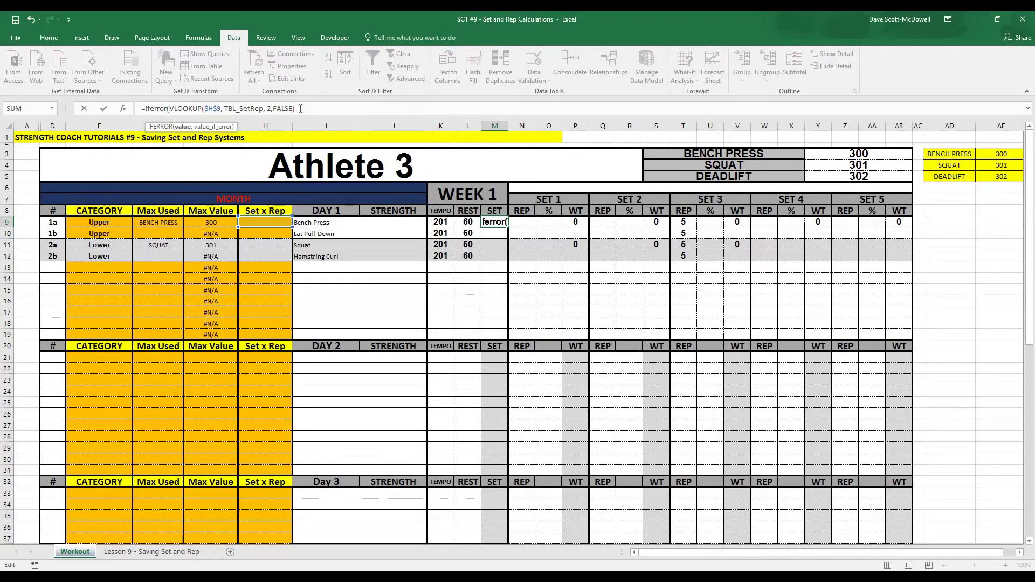
pyautogui.click(374, 108)
pyautogui.moveTo(171, 109); pyautogui.dragTo(298, 108)
pyautogui.click(301, 107)
pyautogui.write(',')
pyautogui.write('""')
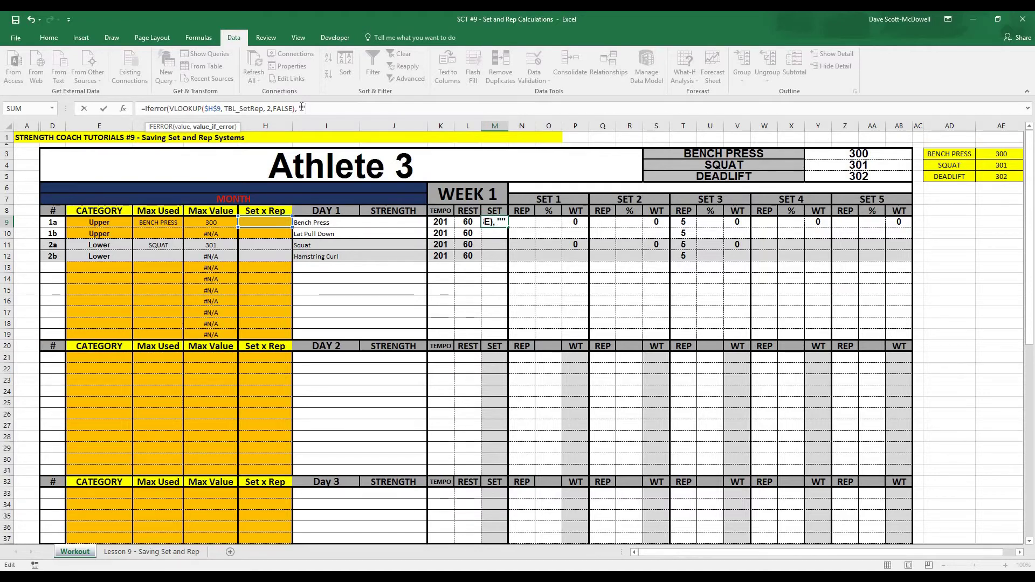
pyautogui.write(')')
pyautogui.press('Return')
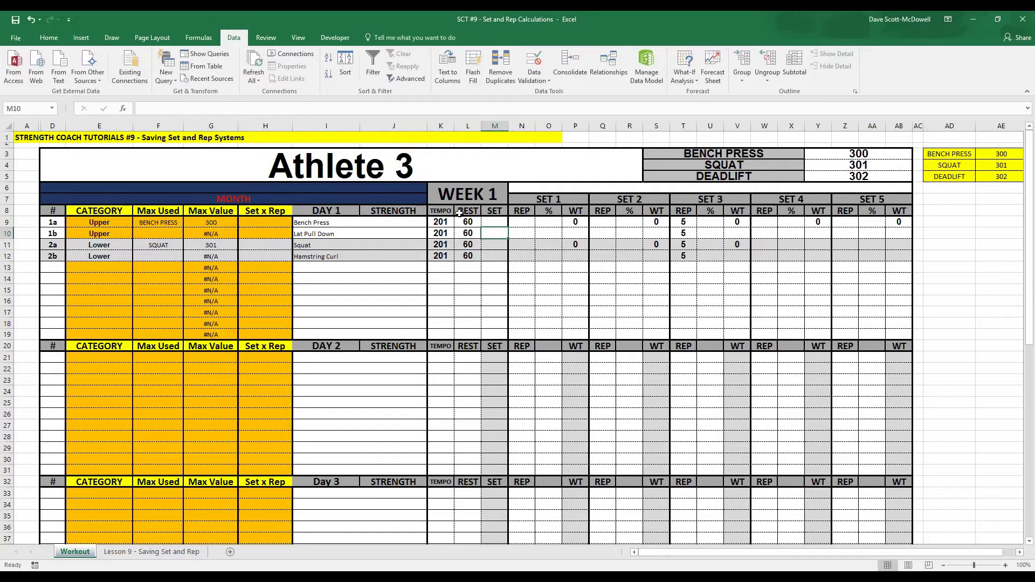
# Reselect M9 and reopen H9's Set x Rep scheme list.
pyautogui.click(494, 221)
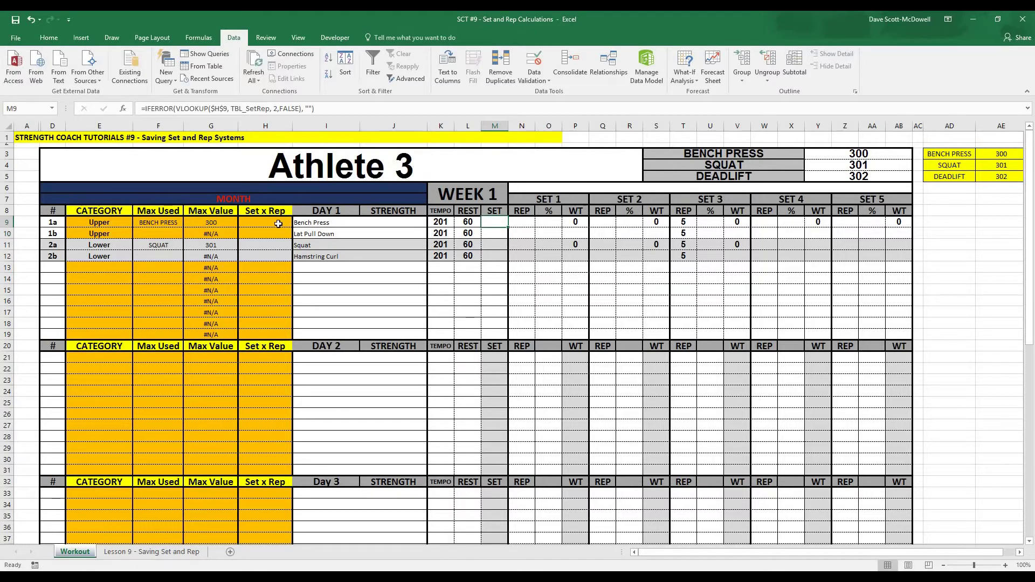
pyautogui.click(280, 223)
pyautogui.click(295, 222)
pyautogui.scroll(-4, 280, 265)
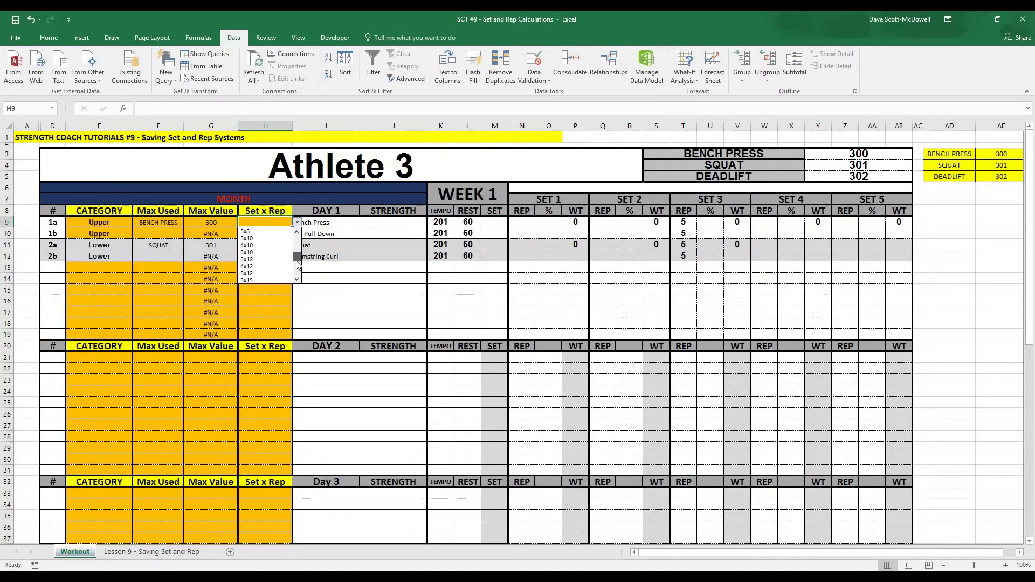
# Choose 5x5 @ 75% in H9 and paste M9's formula into N9.
pyautogui.click(256, 238)
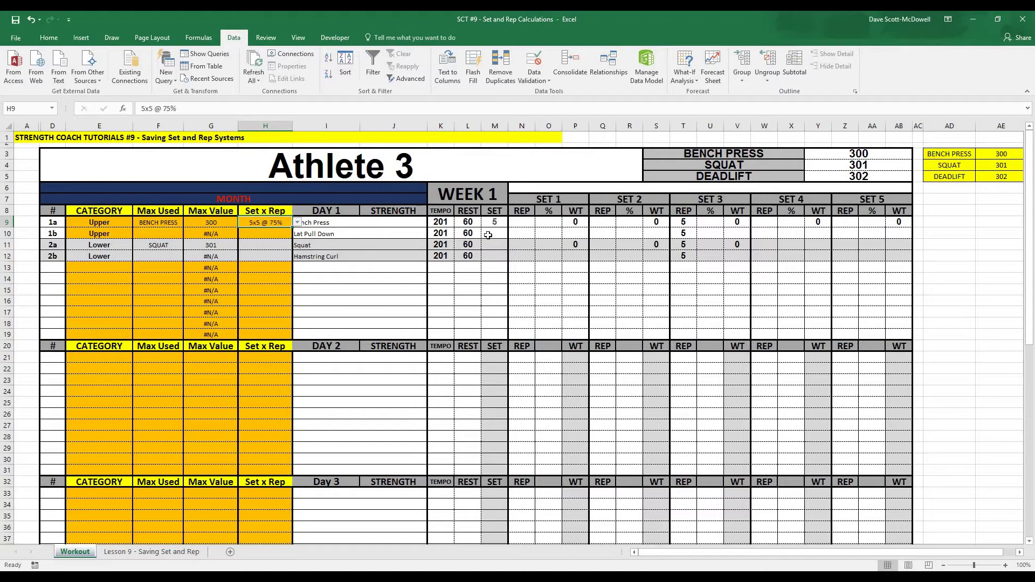
pyautogui.click(496, 223)
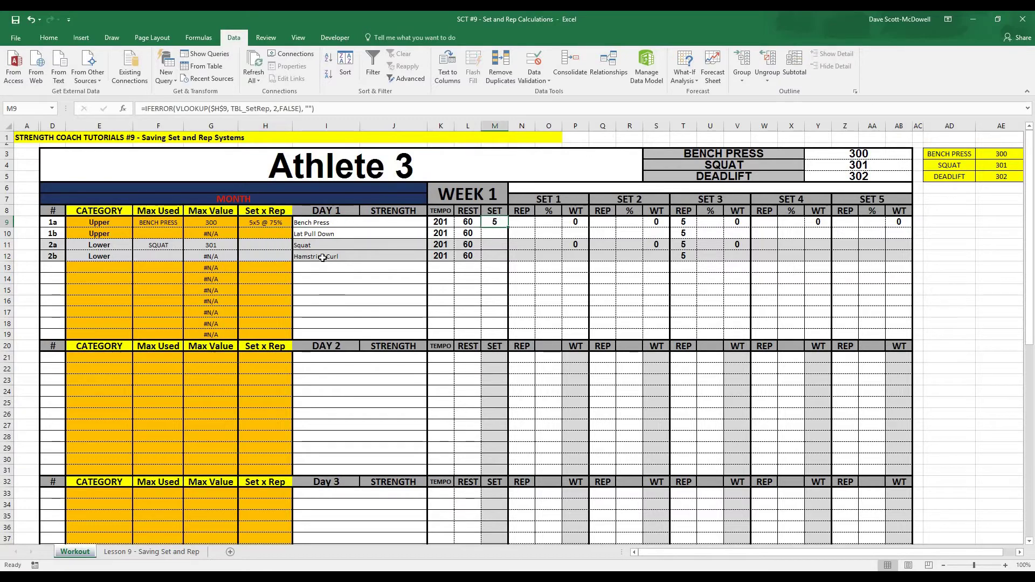
pyautogui.click(490, 223)
pyautogui.hotkey('ctrl', 'c')
pyautogui.click(520, 223)
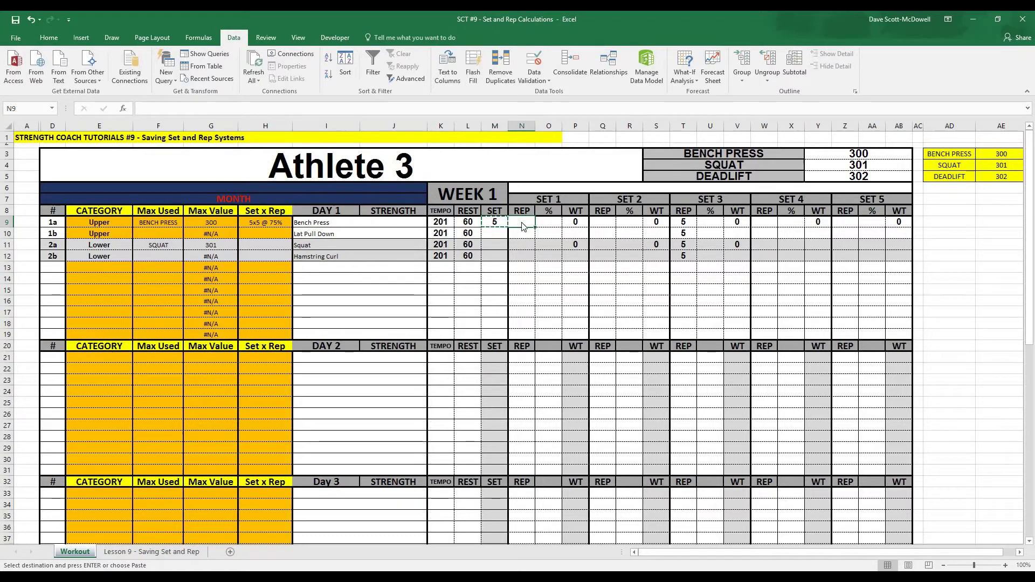
pyautogui.rightClick(522, 223)
pyautogui.click(561, 271)
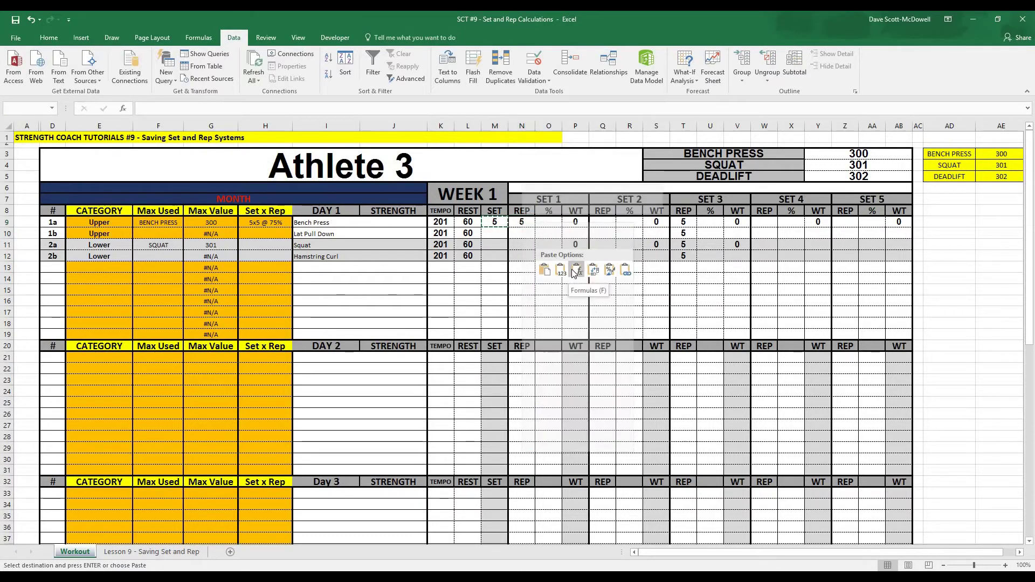
pyautogui.press('Down')
pyautogui.press('Down')
pyautogui.click(521, 225)
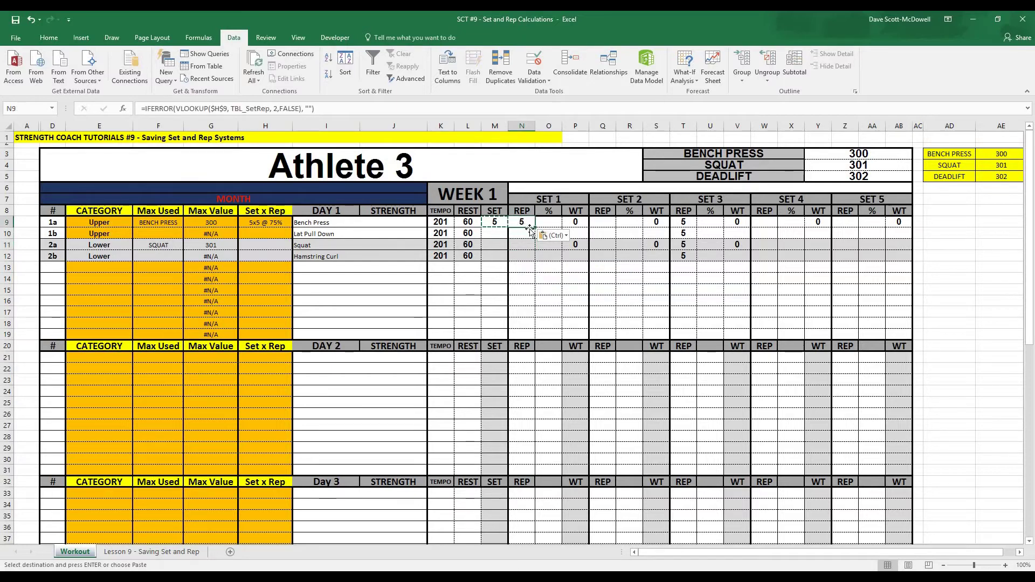
pyautogui.click(522, 233)
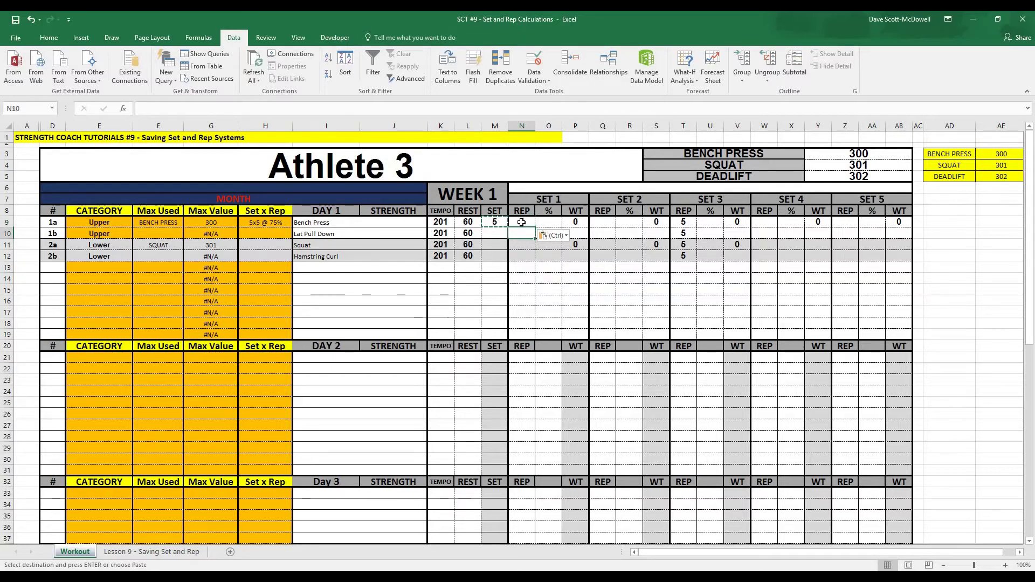
# Change N9's VLOOKUP column index to 3 so it returns 5 reps.
pyautogui.click(521, 222)
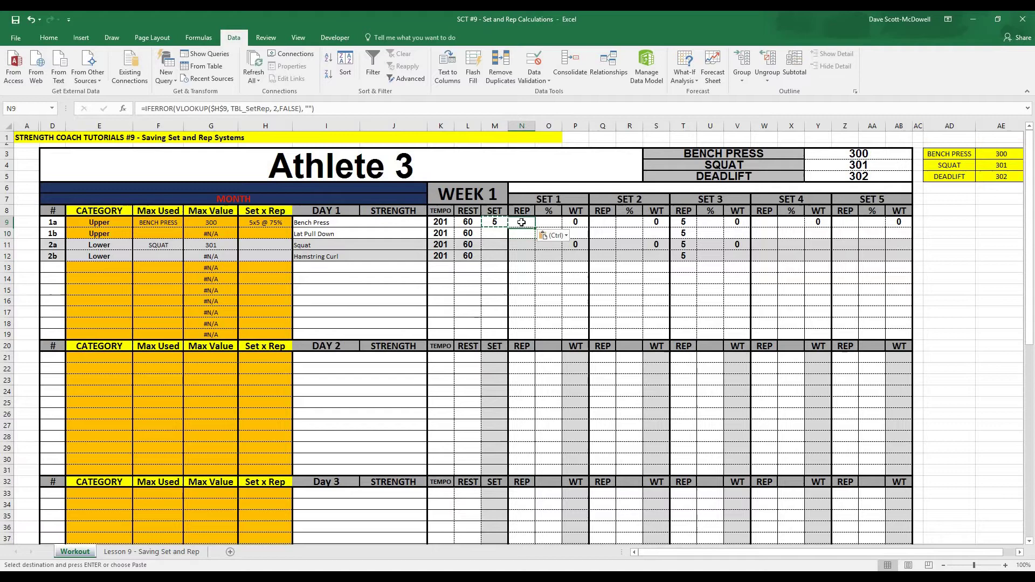
pyautogui.click(278, 109)
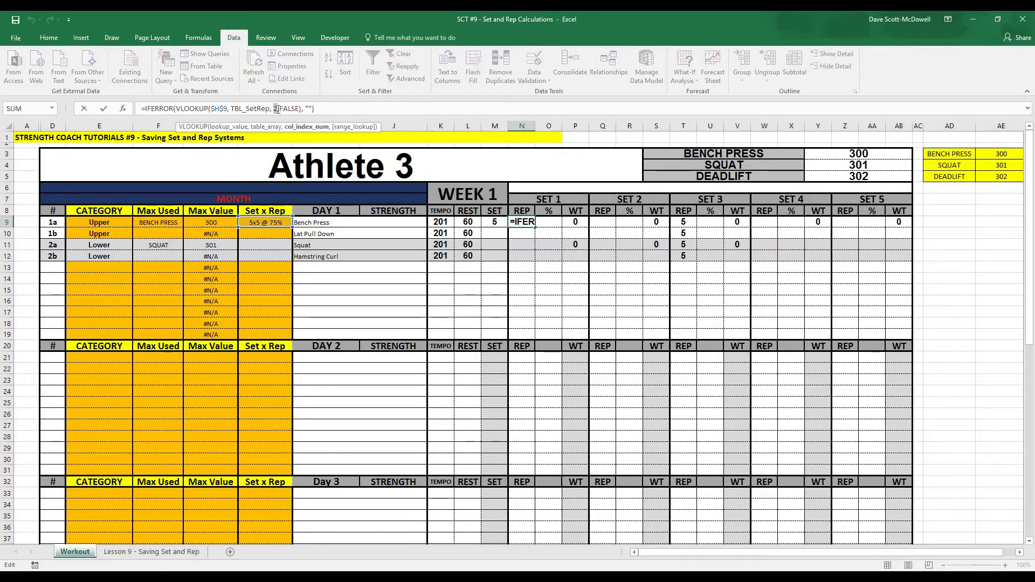
pyautogui.press('BackSpace')
pyautogui.write('3')
pyautogui.press('Return')
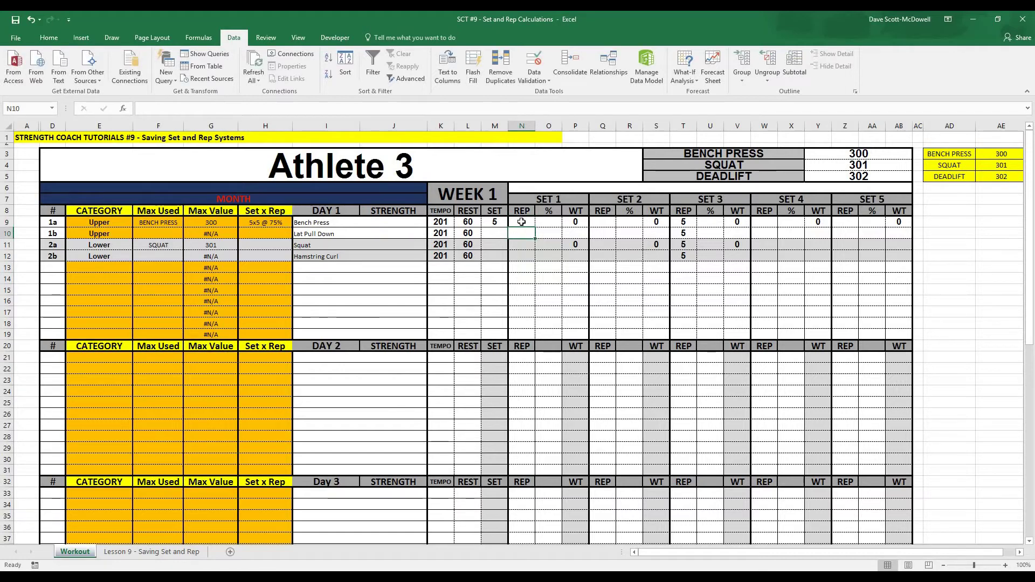
# Paste N9's formula into O9 and set its column index to 4 for 75%.
pyautogui.click(521, 222)
pyautogui.hotkey('ctrl', 'c')
pyautogui.click(547, 226)
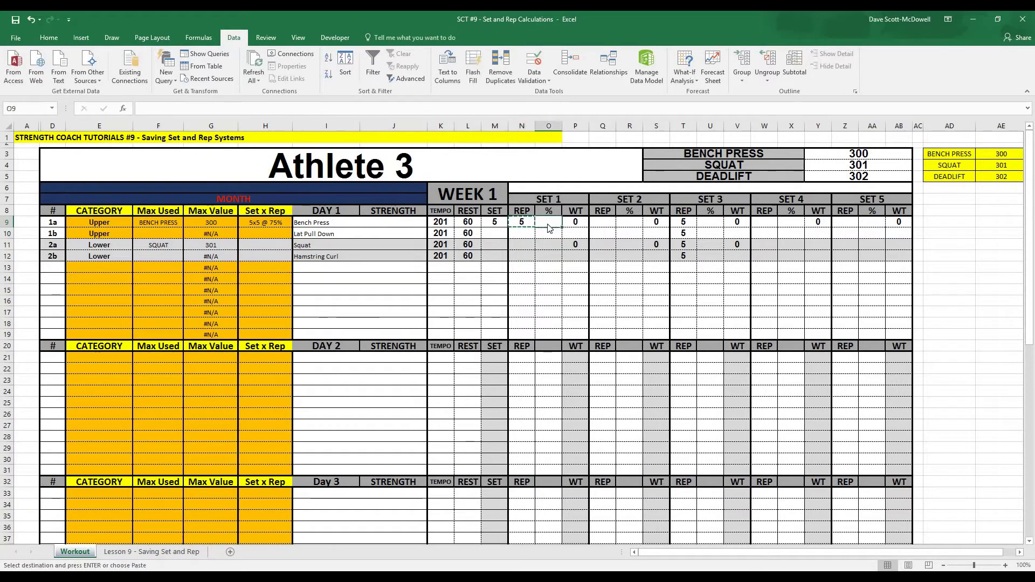
pyautogui.rightClick(547, 225)
pyautogui.click(603, 273)
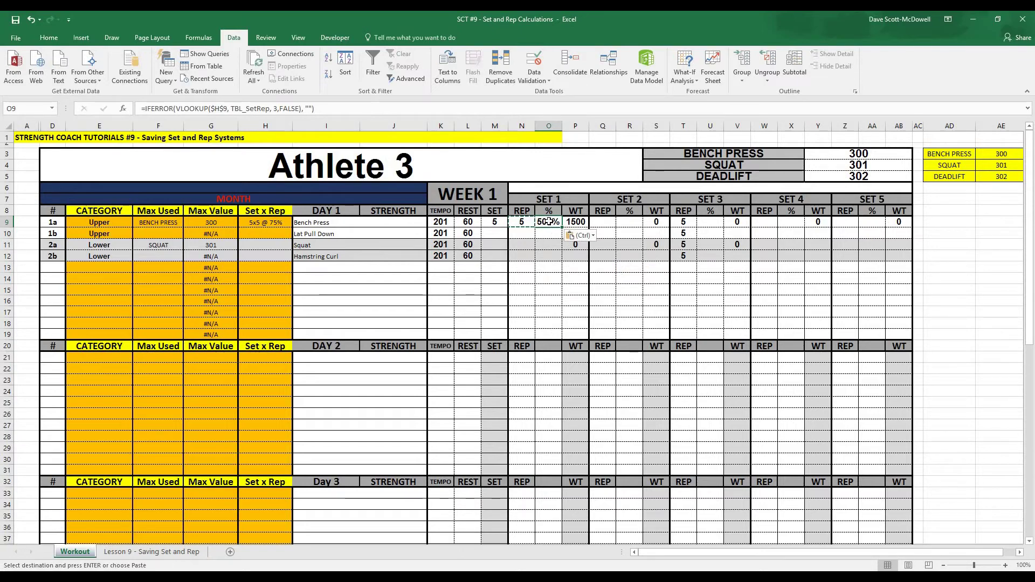
pyautogui.click(275, 108)
pyautogui.doubleClick(275, 108)
pyautogui.write('4')
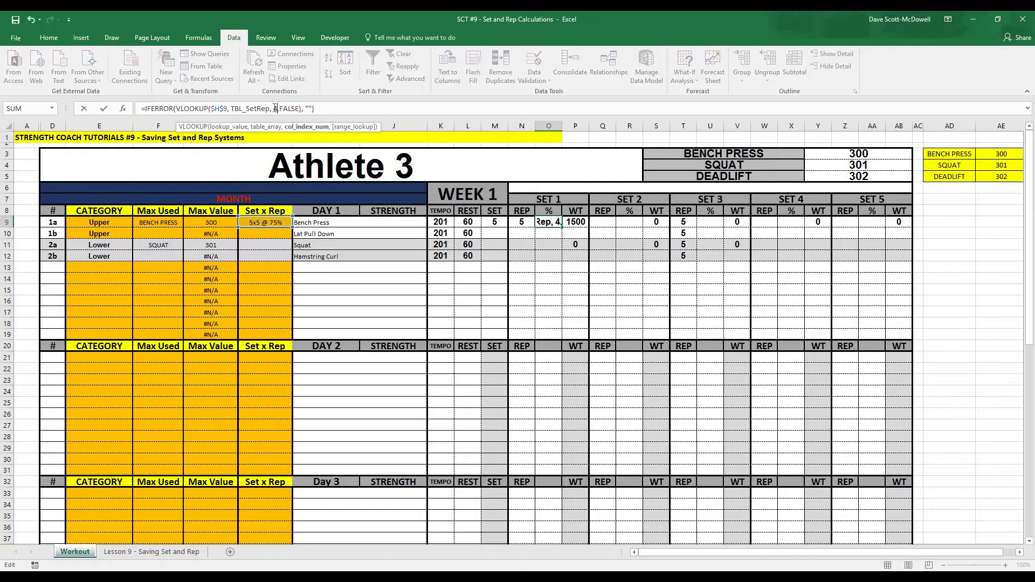
pyautogui.press('Return')
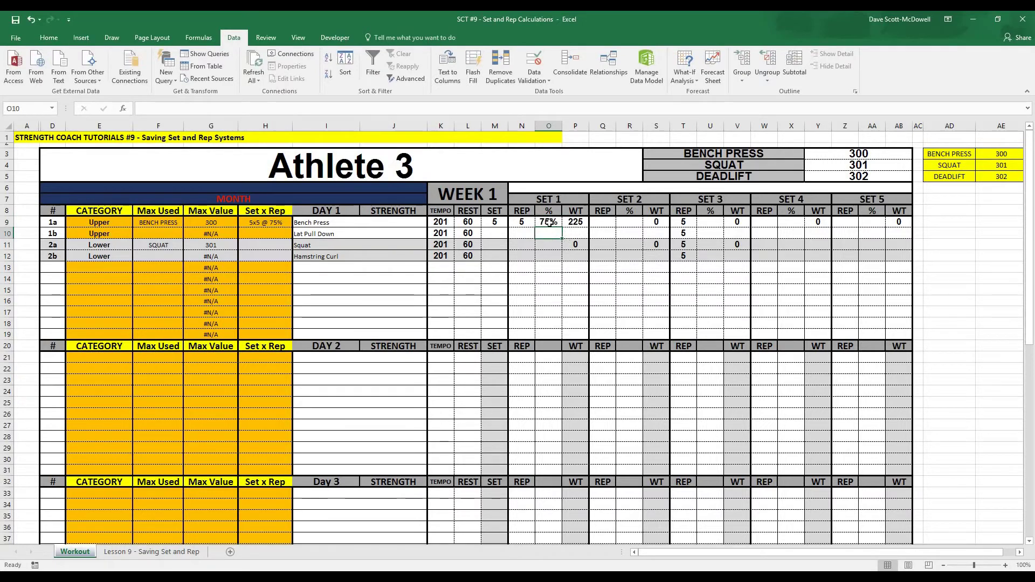
pyautogui.click(522, 244)
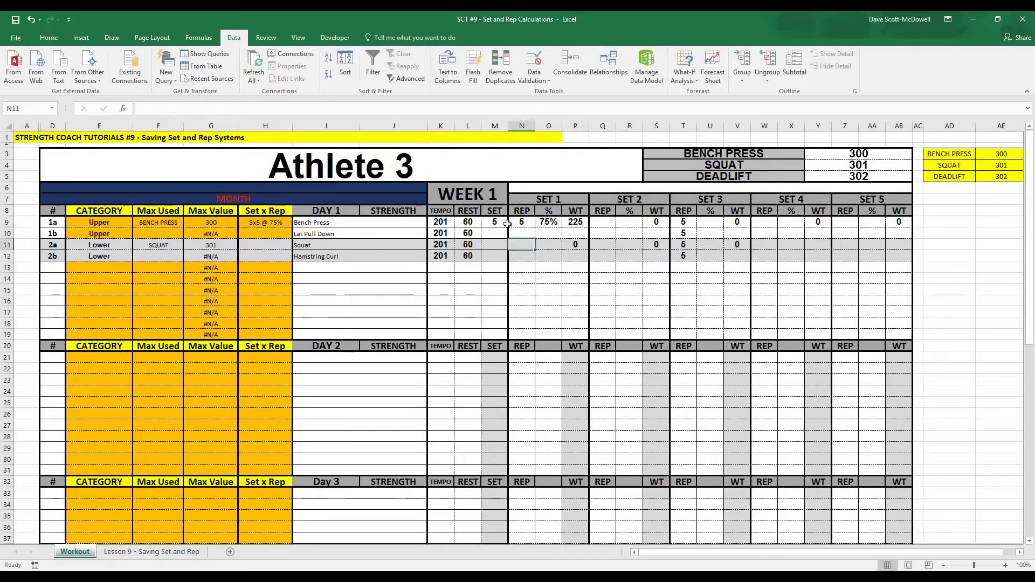
pyautogui.click(267, 222)
pyautogui.click(297, 222)
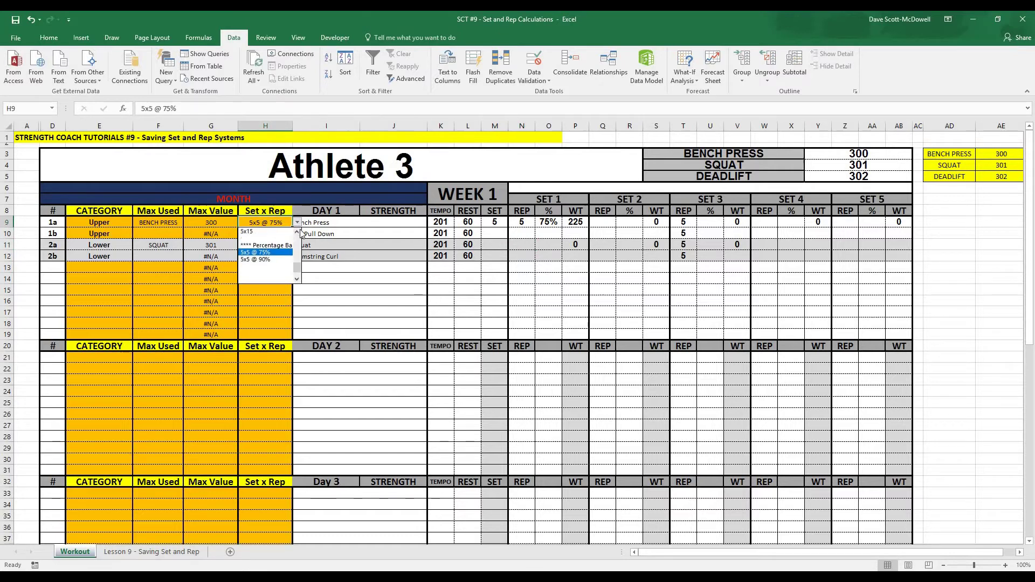
pyautogui.click(297, 232)
pyautogui.click(258, 254)
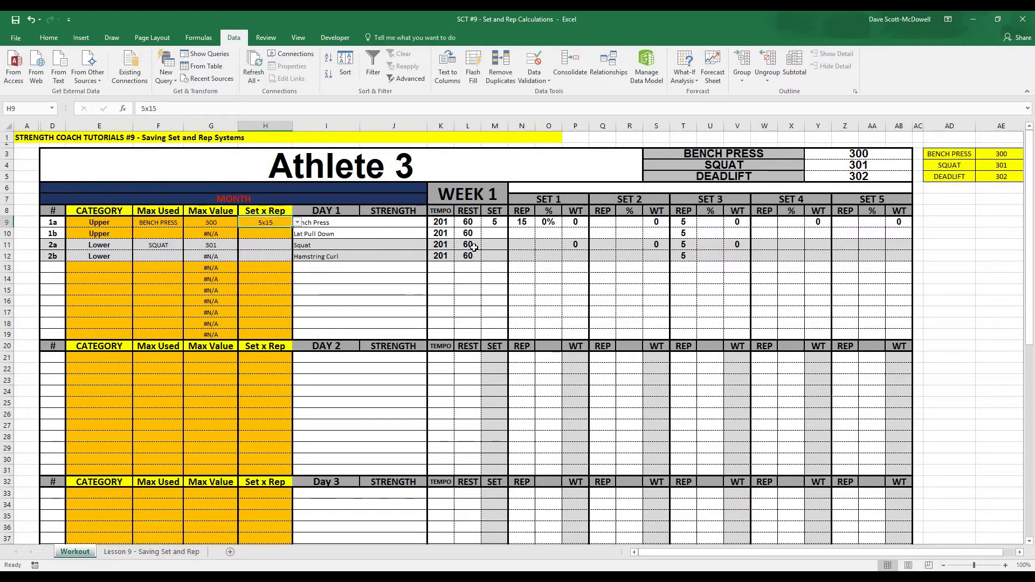
pyautogui.click(551, 225)
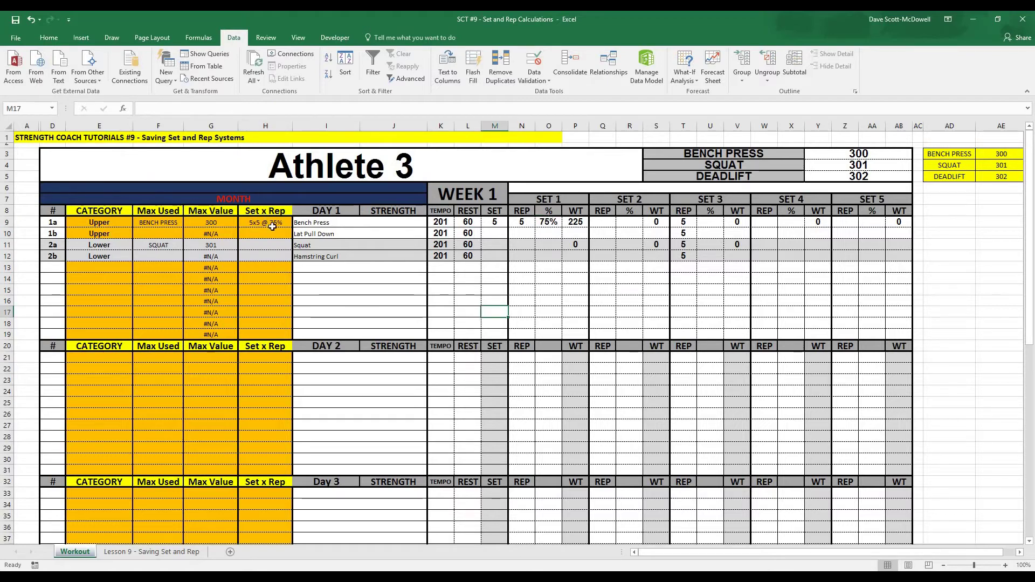
pyautogui.click(272, 222)
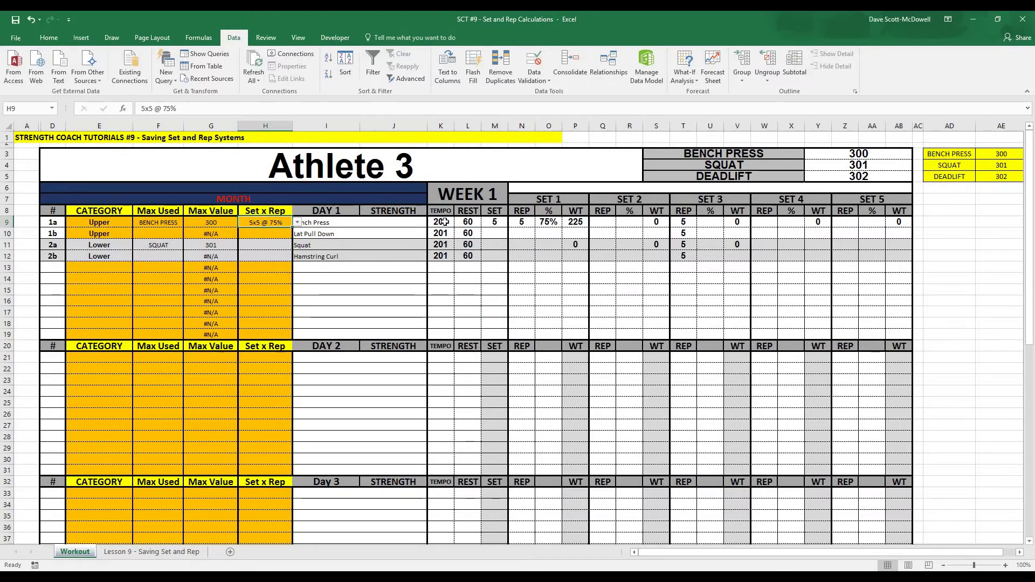
pyautogui.click(542, 224)
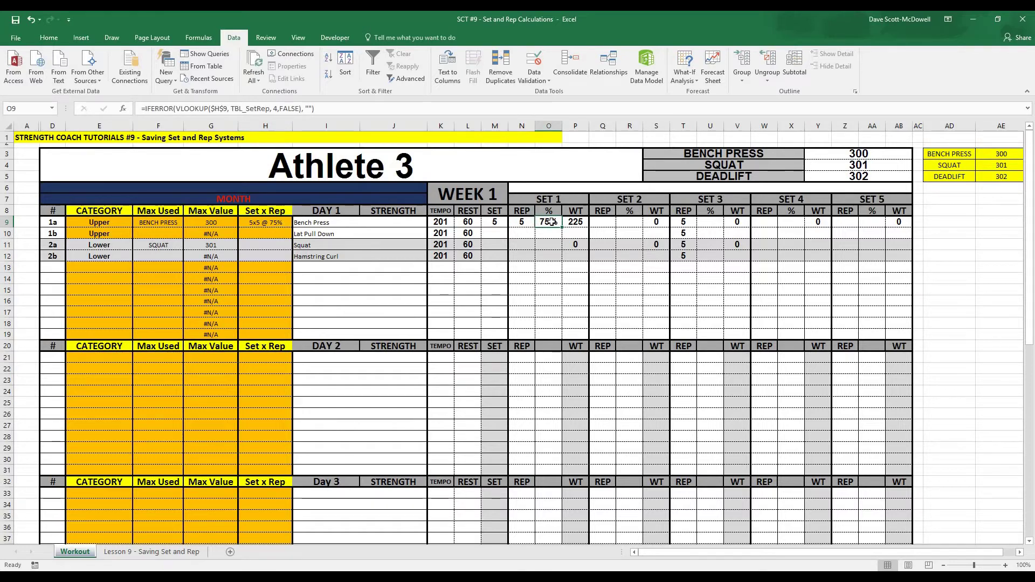
pyautogui.click(176, 108)
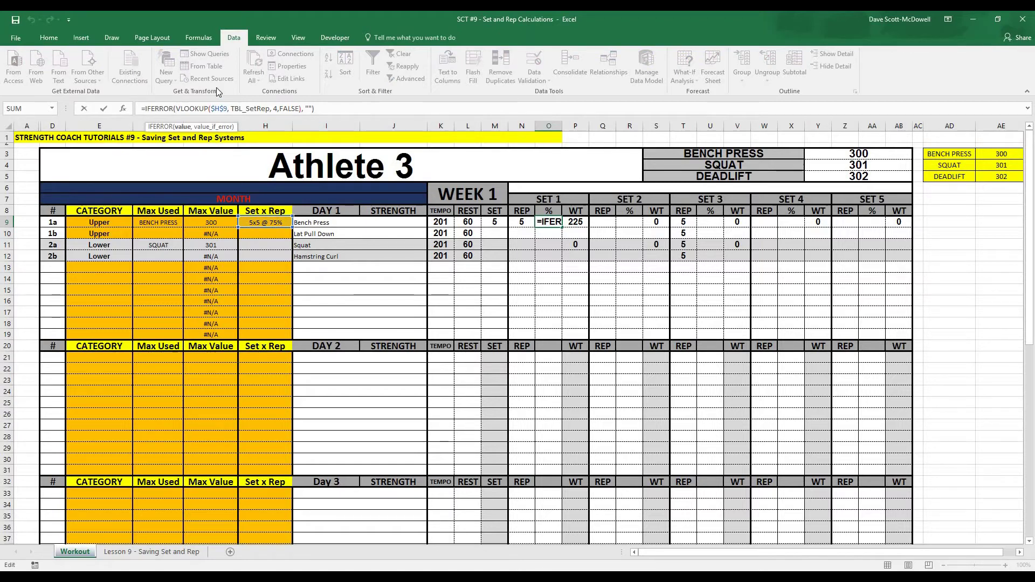
# Wrap O9's lookup in IF(VLOOKUP(...)=0,"",VLOOKUP(...)) so zero percentages show blank.
pyautogui.write('if(')
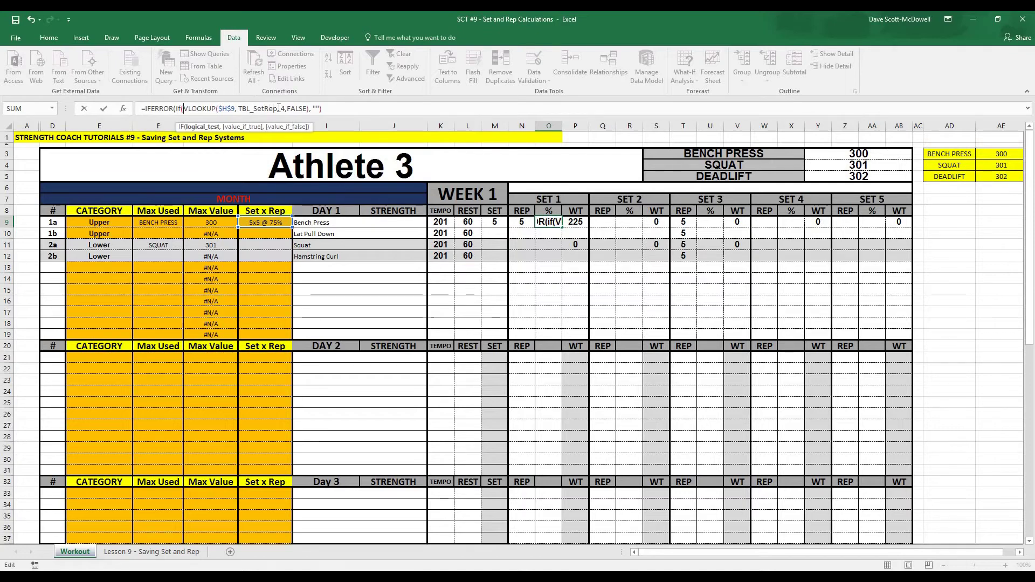
pyautogui.click(311, 108)
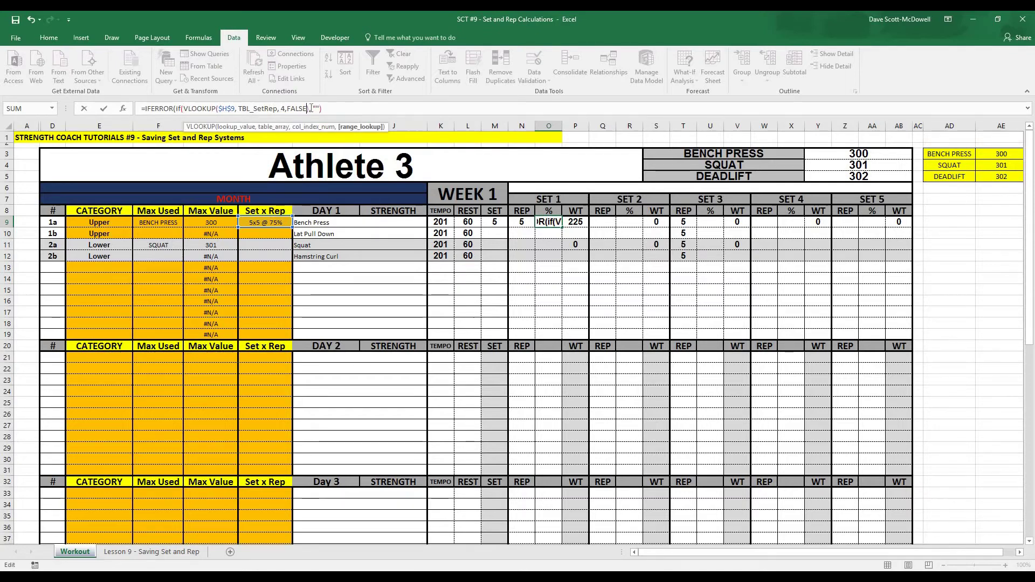
pyautogui.write(')')
pyautogui.write('=0')
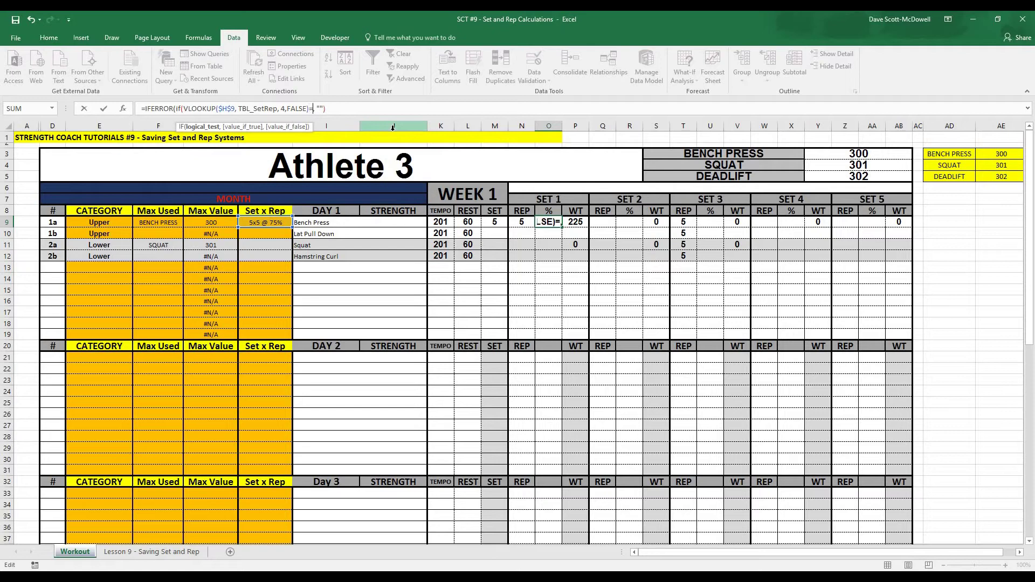
pyautogui.write(',')
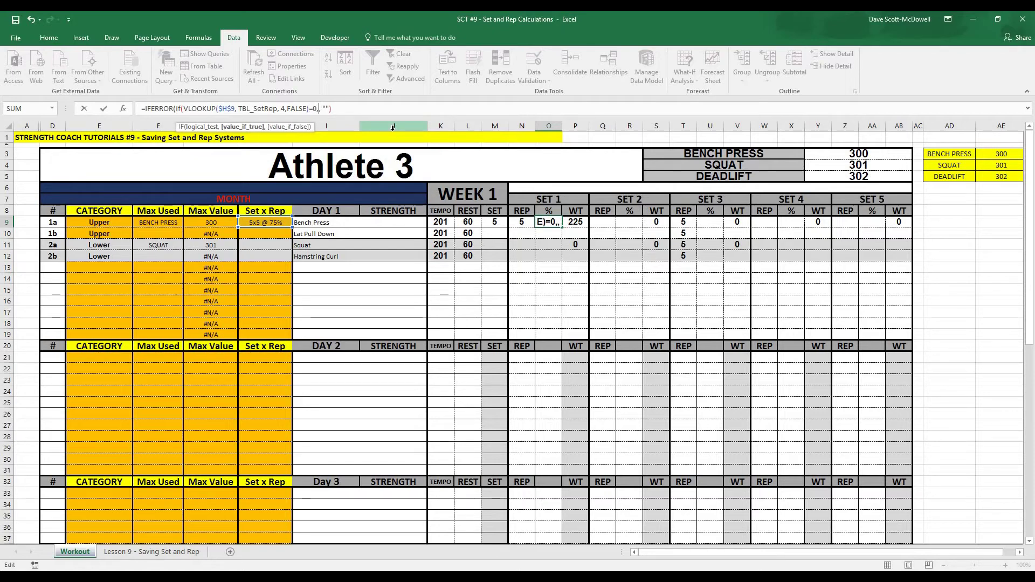
pyautogui.write('"",')
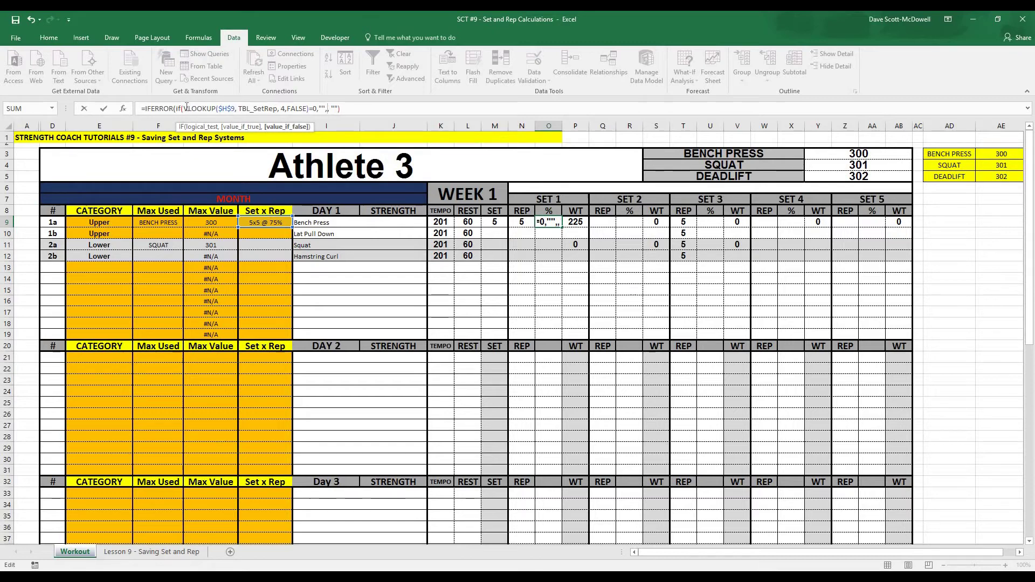
pyautogui.moveTo(186, 108); pyautogui.dragTo(304, 106)
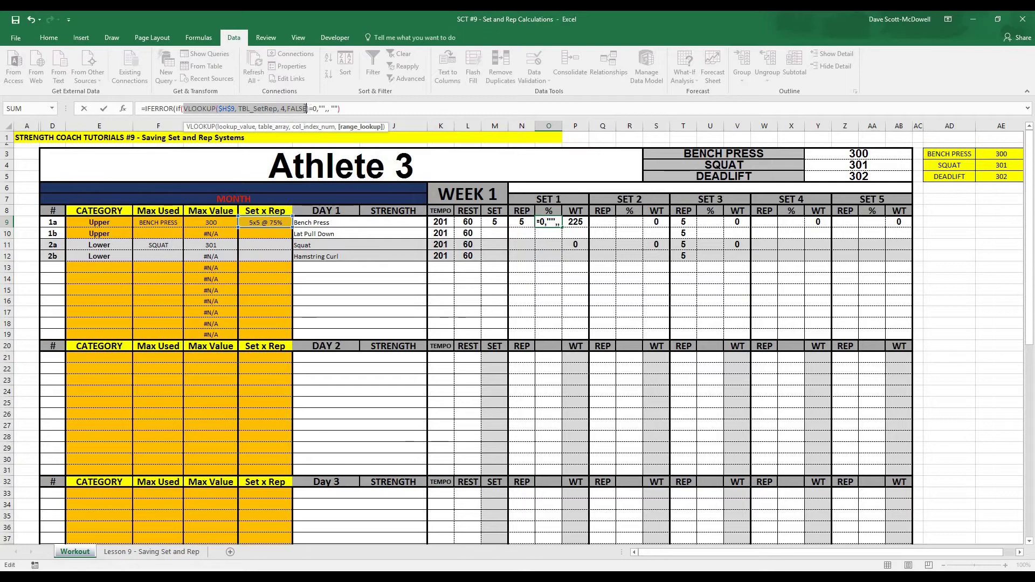
pyautogui.moveTo(308, 107); pyautogui.dragTo(185, 105)
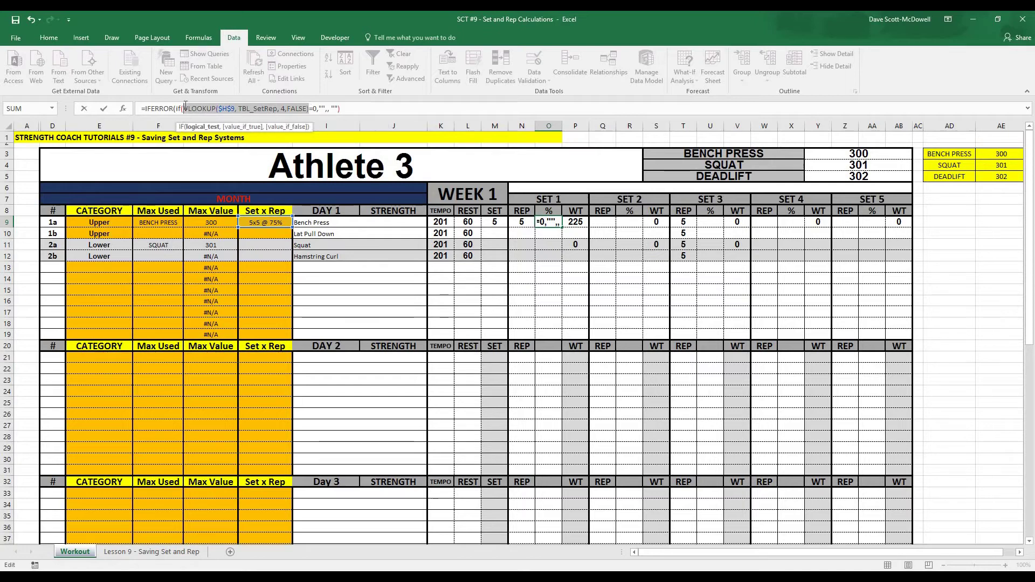
pyautogui.click(325, 108)
pyautogui.write(',')
pyautogui.hotkey('ctrl', 'v')
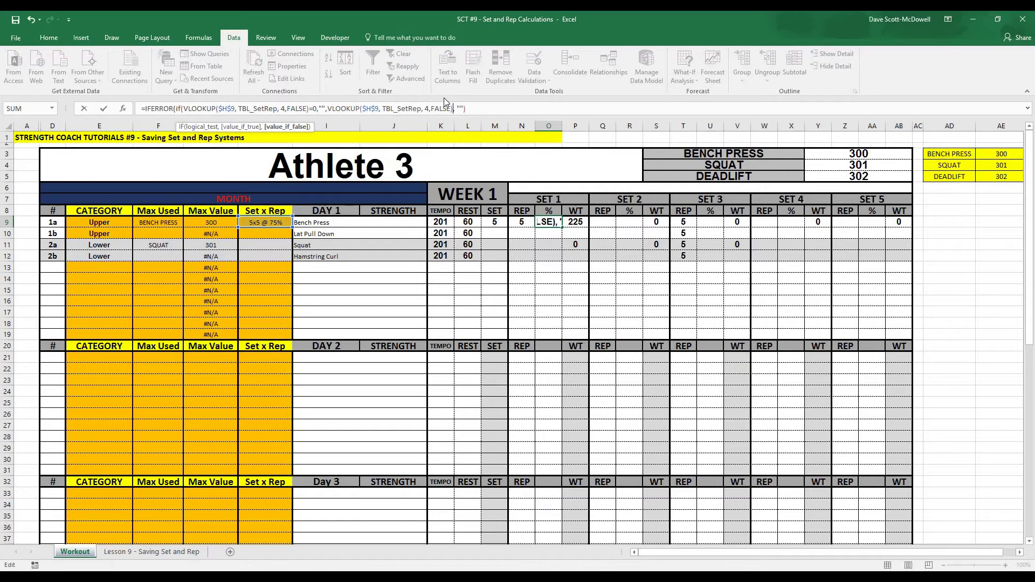
pyautogui.click(479, 106)
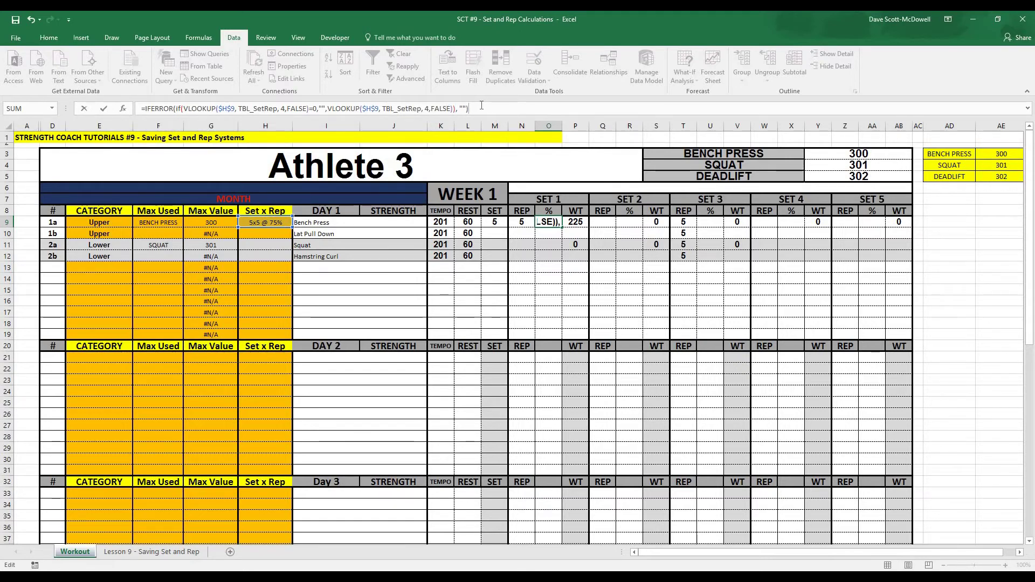
pyautogui.click(276, 223)
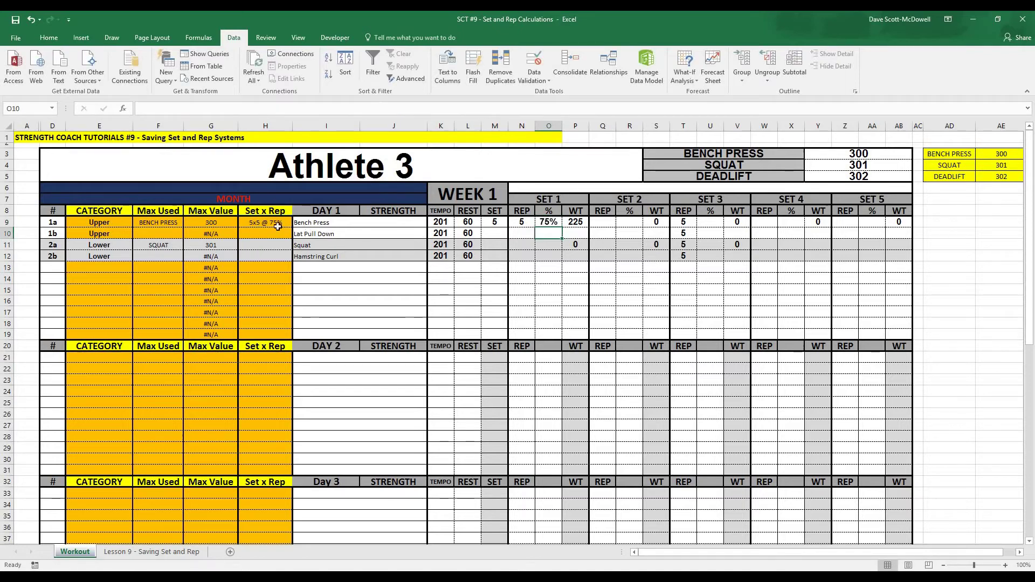
pyautogui.click(296, 222)
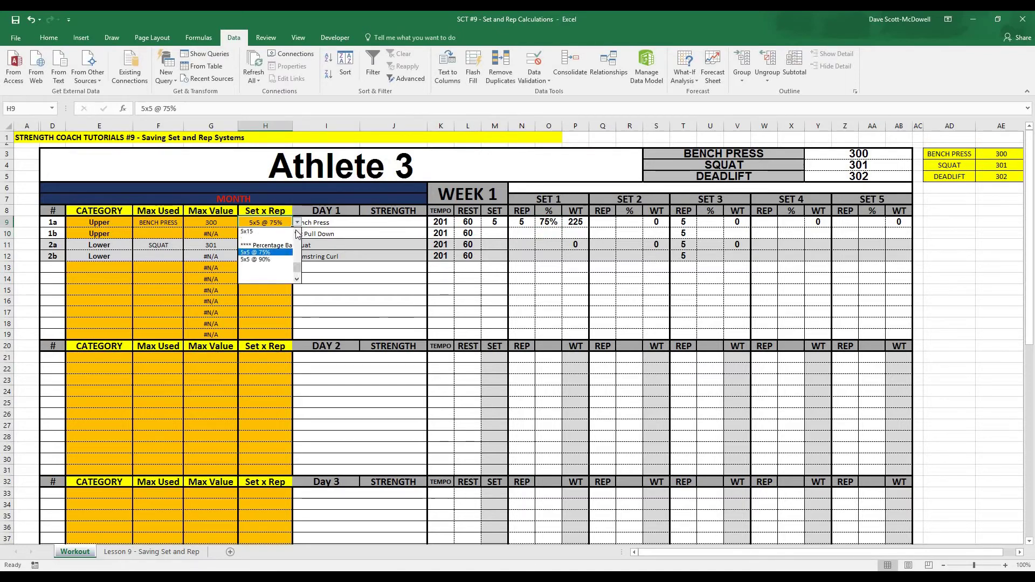
pyautogui.click(280, 241)
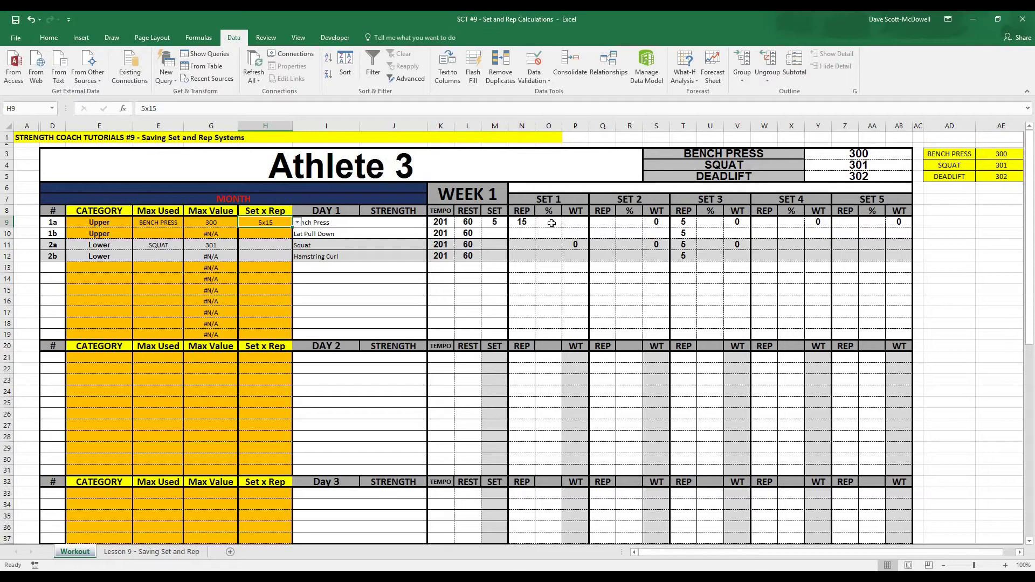
pyautogui.click(575, 244)
pyautogui.click(547, 267)
pyautogui.click(264, 222)
pyautogui.click(296, 223)
pyautogui.click(265, 253)
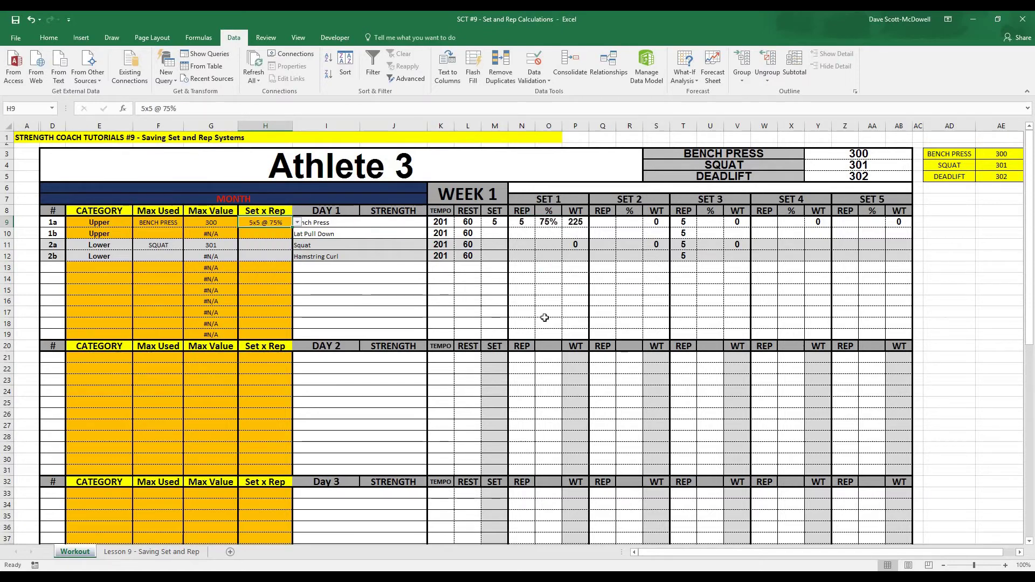
pyautogui.click(522, 276)
pyautogui.click(519, 222)
pyautogui.moveTo(519, 222); pyautogui.dragTo(550, 223)
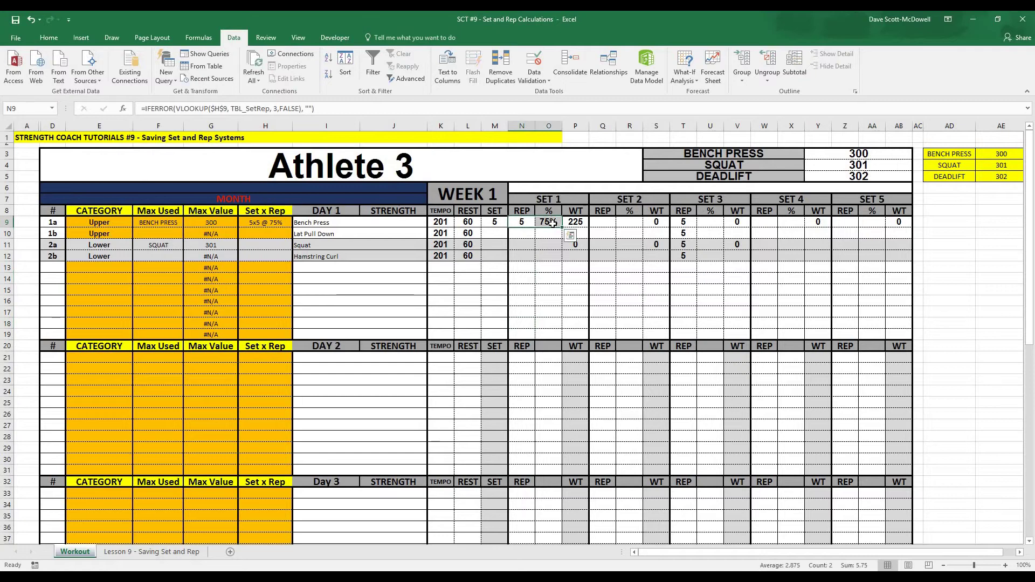
# Paste the Set 1 Rep and % formulas into Q9:R9 and change Q9's lookup column to 4.
pyautogui.hotkey('ctrl', 'c')
pyautogui.rightClick(601, 222)
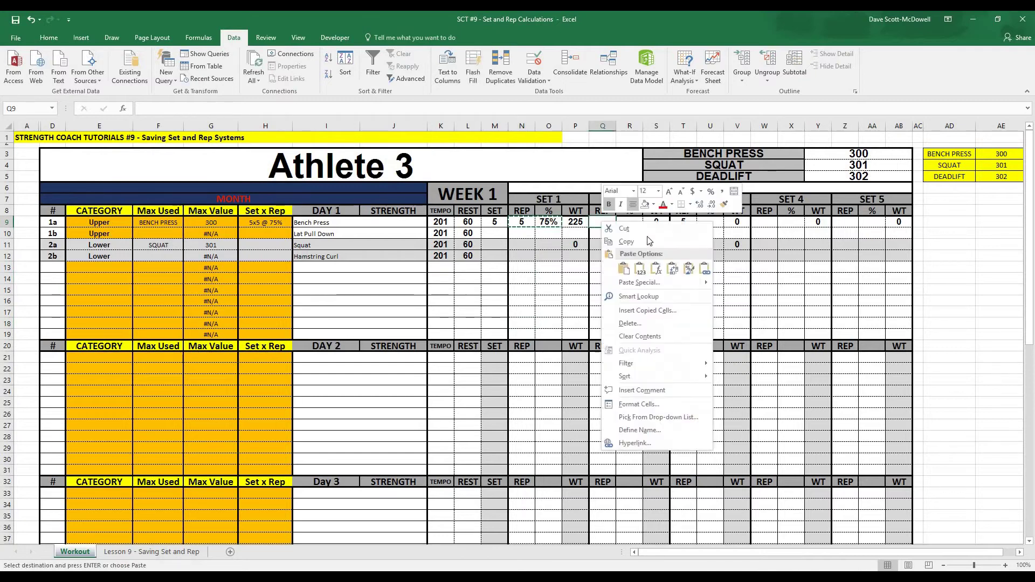
pyautogui.click(655, 268)
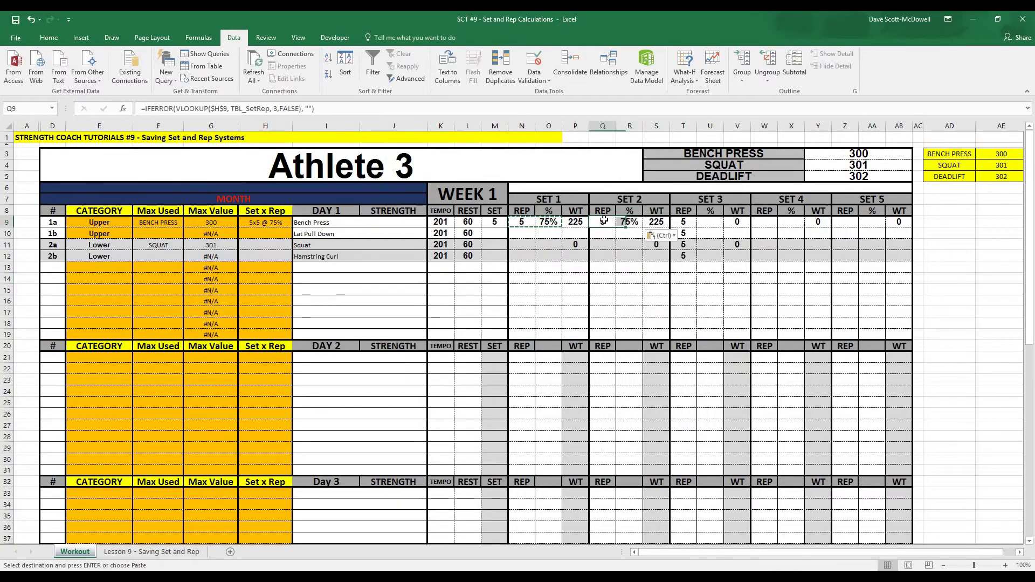
pyautogui.click(275, 109)
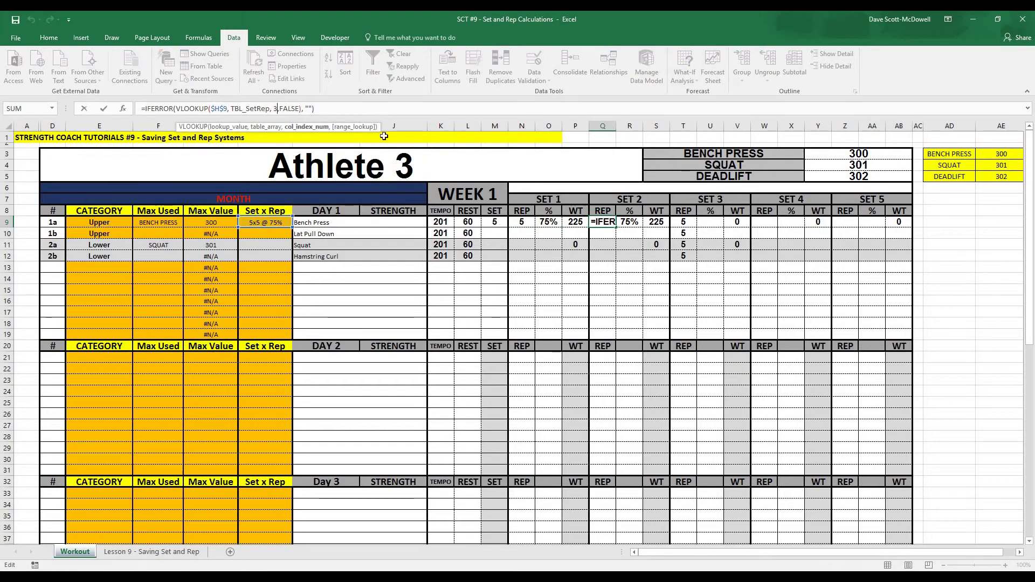
pyautogui.write(',')
pyautogui.click(276, 109)
pyautogui.write('4')
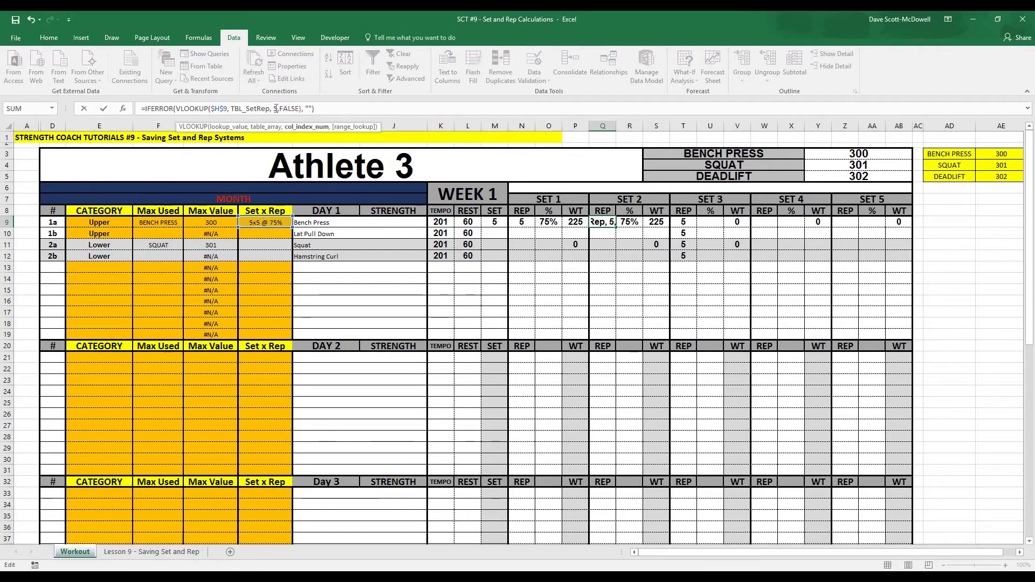
pyautogui.press('Return')
# Start changing R9's Set 2 % lookup column index to 6.
pyautogui.click(638, 221)
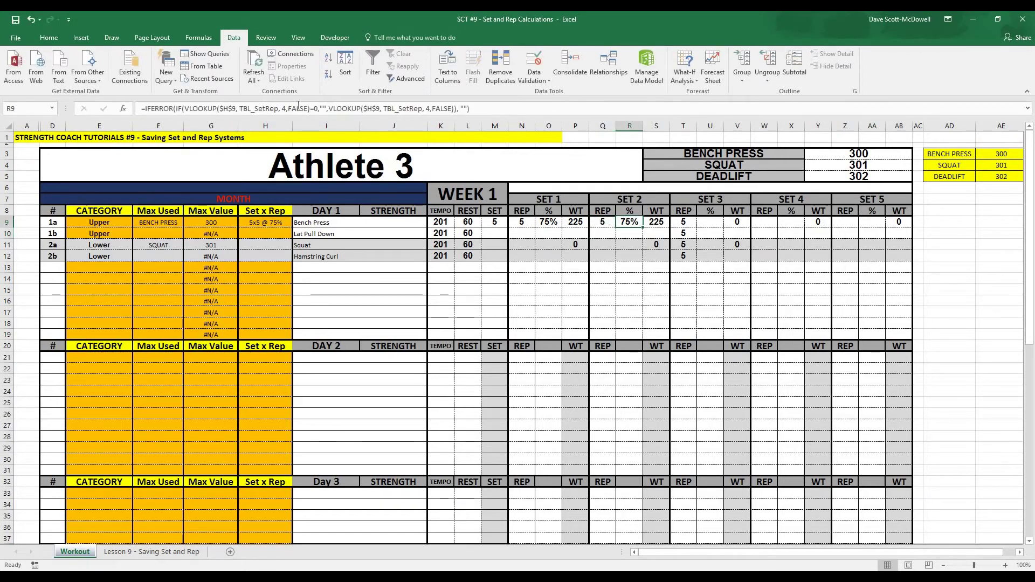
pyautogui.click(288, 109)
pyautogui.press('BackSpace')
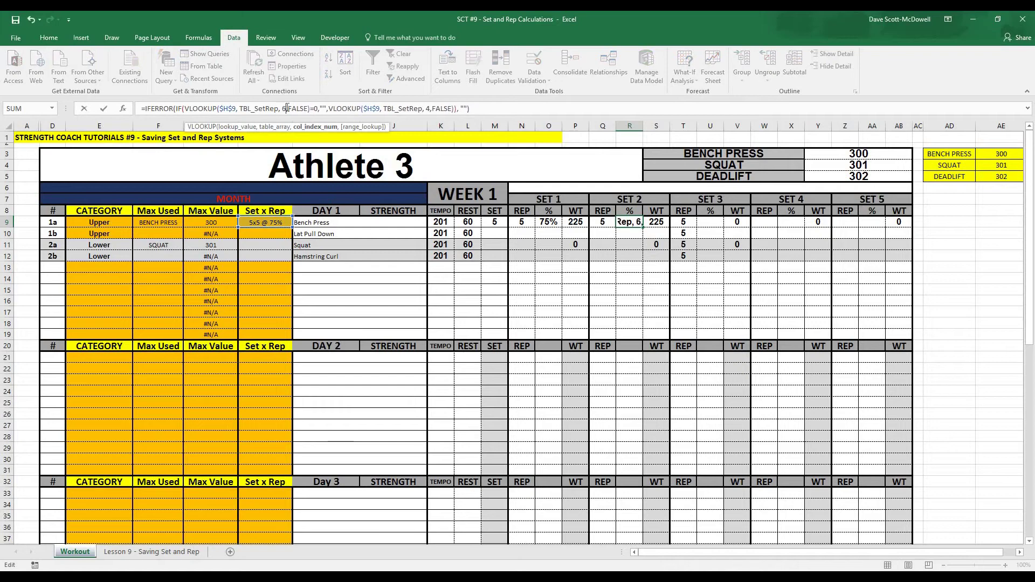
pyautogui.write('6')
# Confirm R9's lookup column 6 and paste Set 2's formulas into Set 3 at T9:U9.
pyautogui.press('Right')
pyautogui.press('Right')
pyautogui.press('Right')
pyautogui.press('Right')
pyautogui.press('Right')
pyautogui.press('Right')
pyautogui.press('Right')
pyautogui.press('Right')
pyautogui.press('Right')
pyautogui.press('Right')
pyautogui.press('Right')
pyautogui.press('Right')
pyautogui.press('Right')
pyautogui.press('Right')
pyautogui.press('Right')
pyautogui.press('Right')
pyautogui.press('Right')
pyautogui.press('Right')
pyautogui.press('Right')
pyautogui.press('Right')
pyautogui.press('Return')
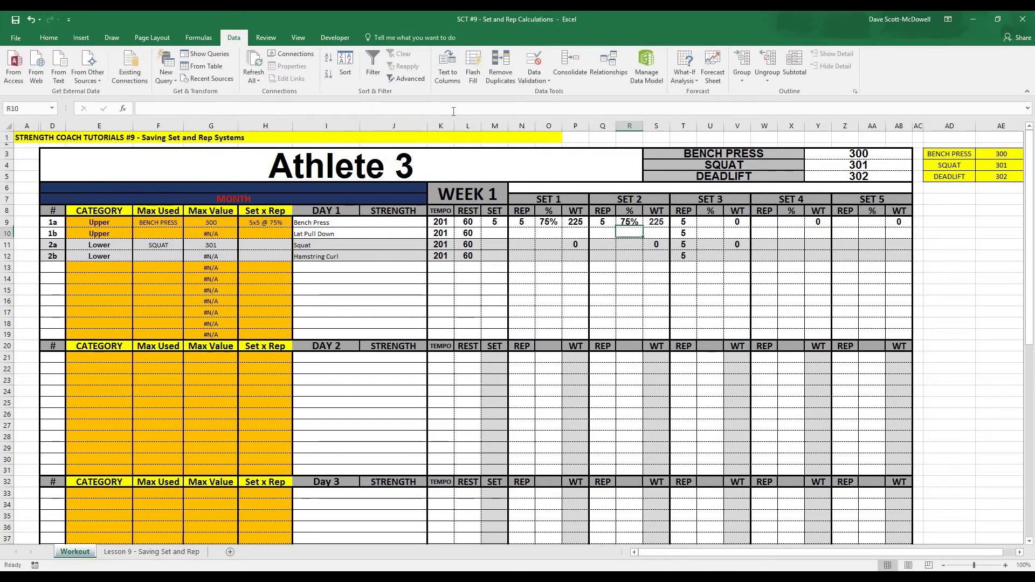
pyautogui.moveTo(601, 222); pyautogui.dragTo(628, 221)
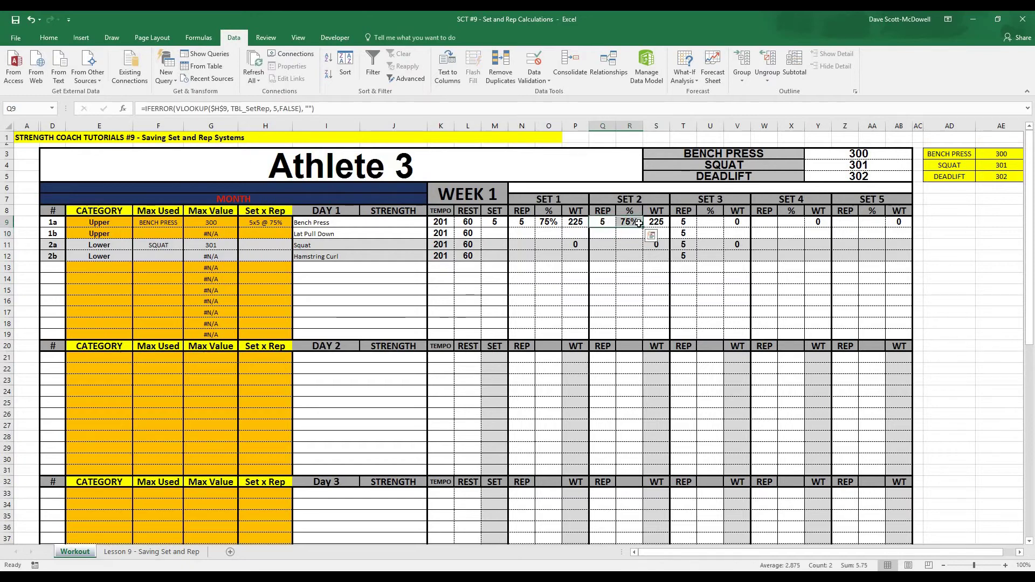
pyautogui.hotkey('ctrl', 'c')
pyautogui.rightClick(690, 221)
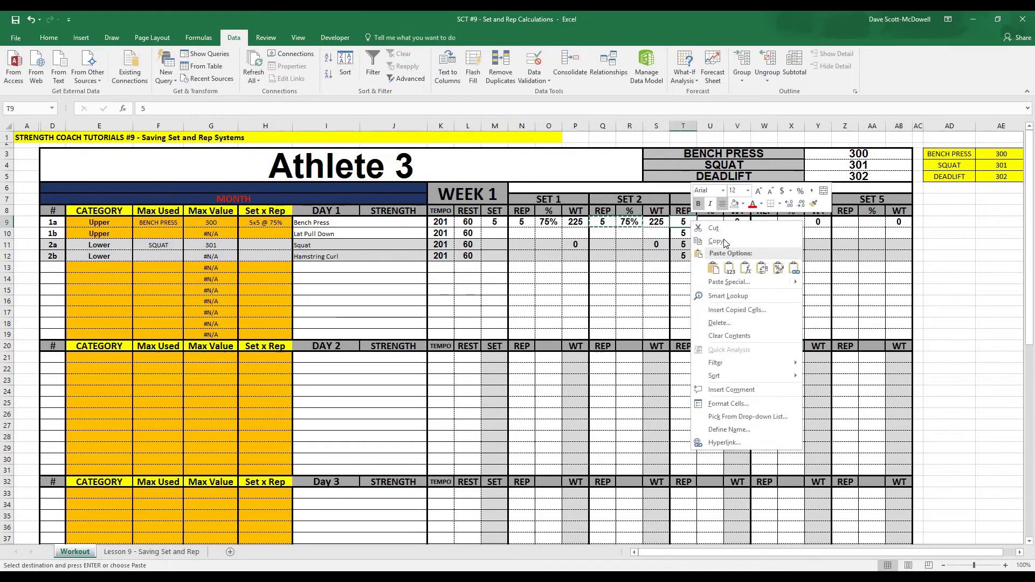
pyautogui.click(748, 267)
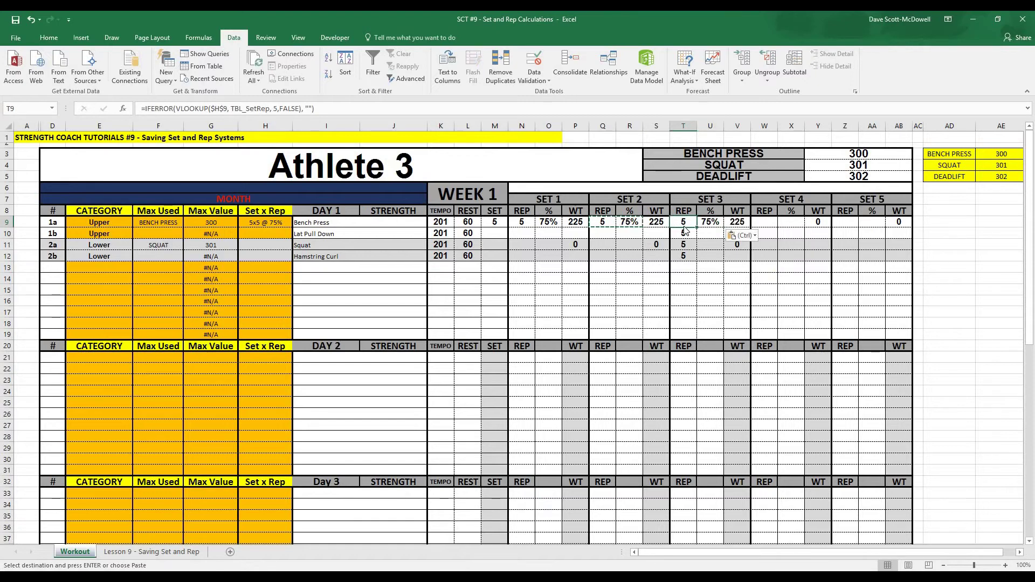
# Change Set 3 Rep in T9 to read lookup column 7.
pyautogui.click(278, 108)
pyautogui.press('BackSpace')
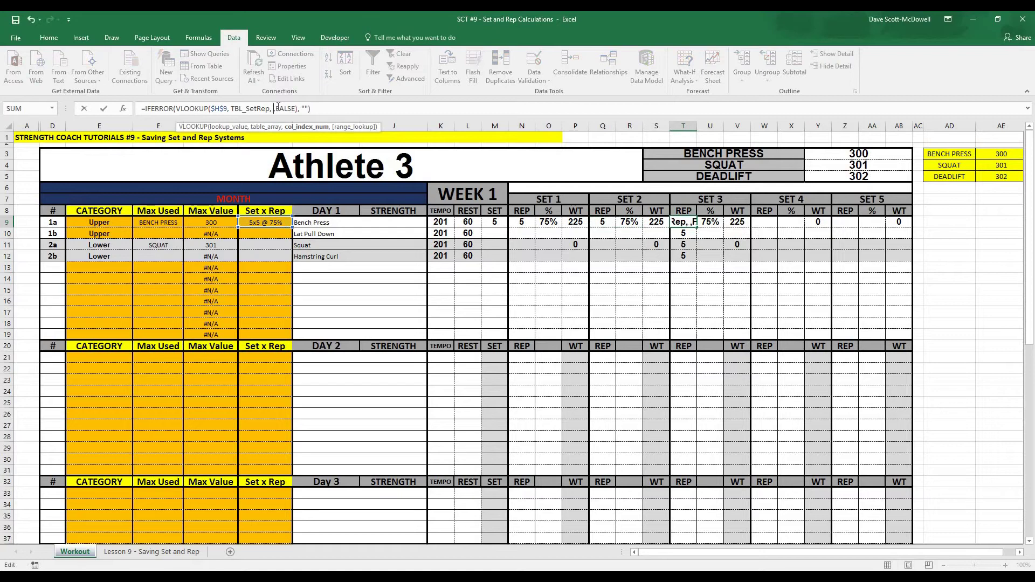
pyautogui.write('7,')
pyautogui.press('Tab')
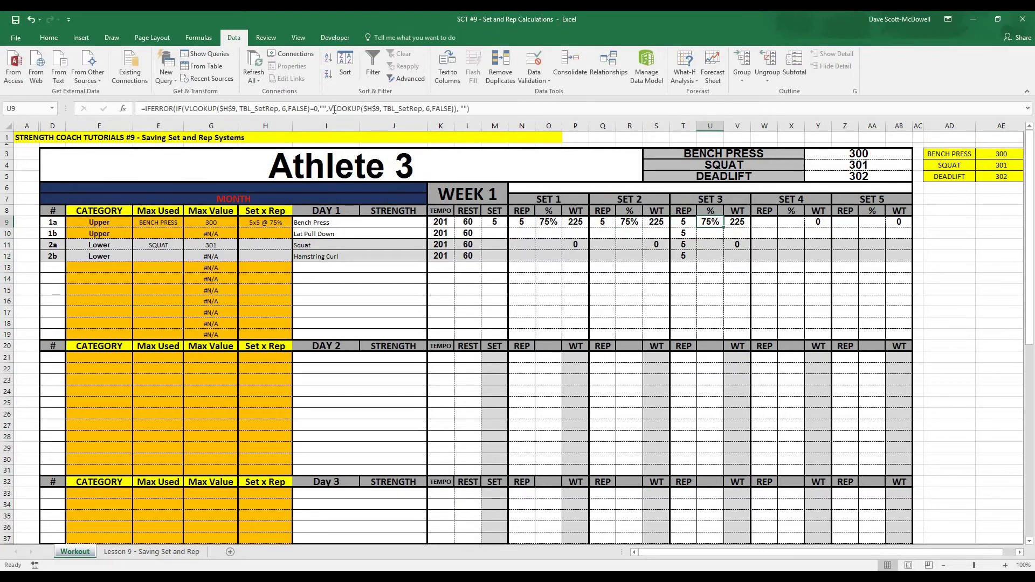
# Set both lookup column indexes in U9's Set 3 % formula to 8.
pyautogui.click(287, 109)
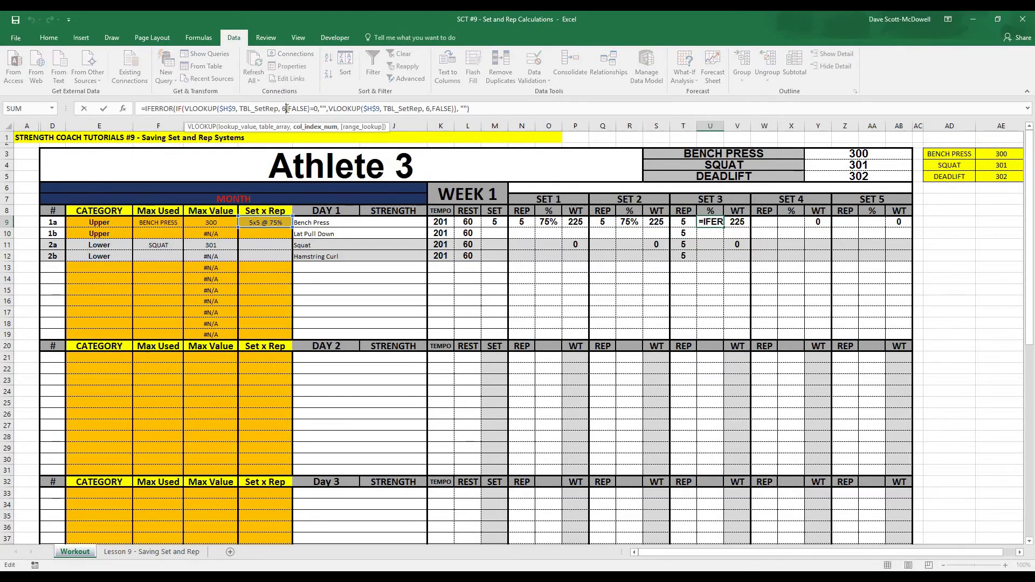
pyautogui.press('BackSpace')
pyautogui.write('8')
pyautogui.click(429, 109)
pyautogui.press('BackSpace')
pyautogui.write('8')
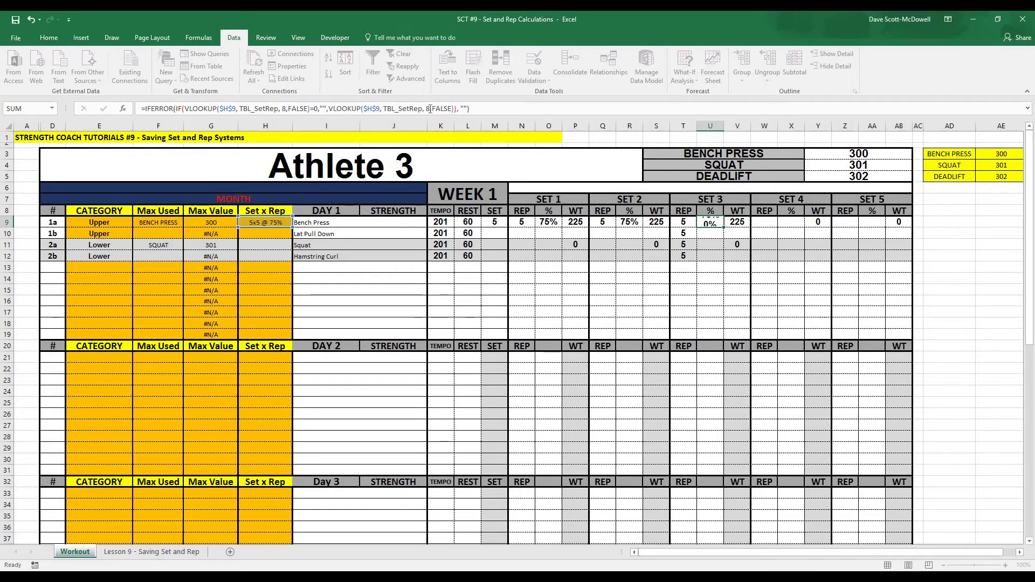
pyautogui.press('Return')
pyautogui.moveTo(683, 222); pyautogui.dragTo(700, 219)
# Paste Set 3's formulas into Set 4 (W9:X9) and set X9's lookup columns to 10.
pyautogui.hotkey('ctrl', 'c')
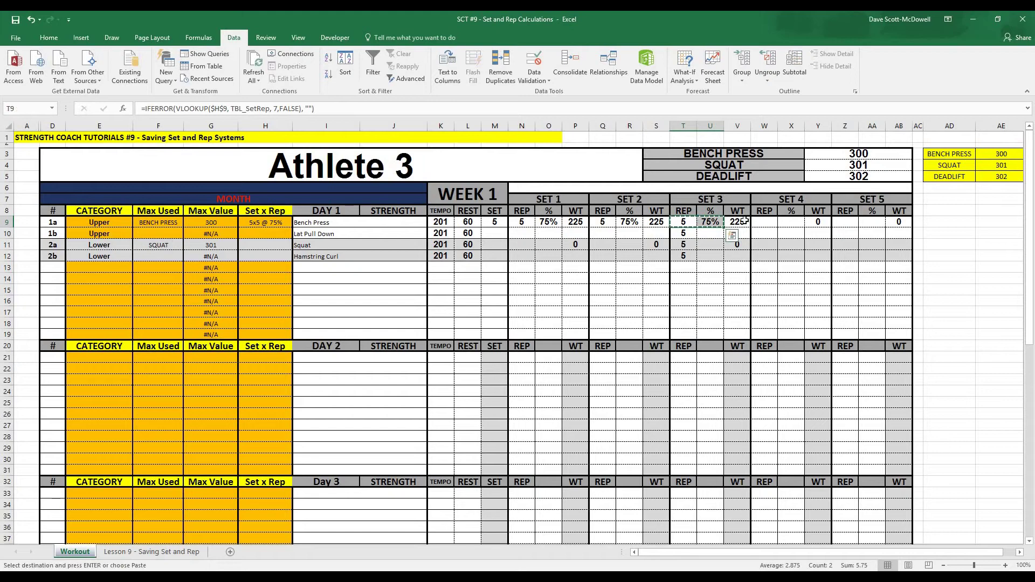
pyautogui.rightClick(762, 221)
pyautogui.click(815, 268)
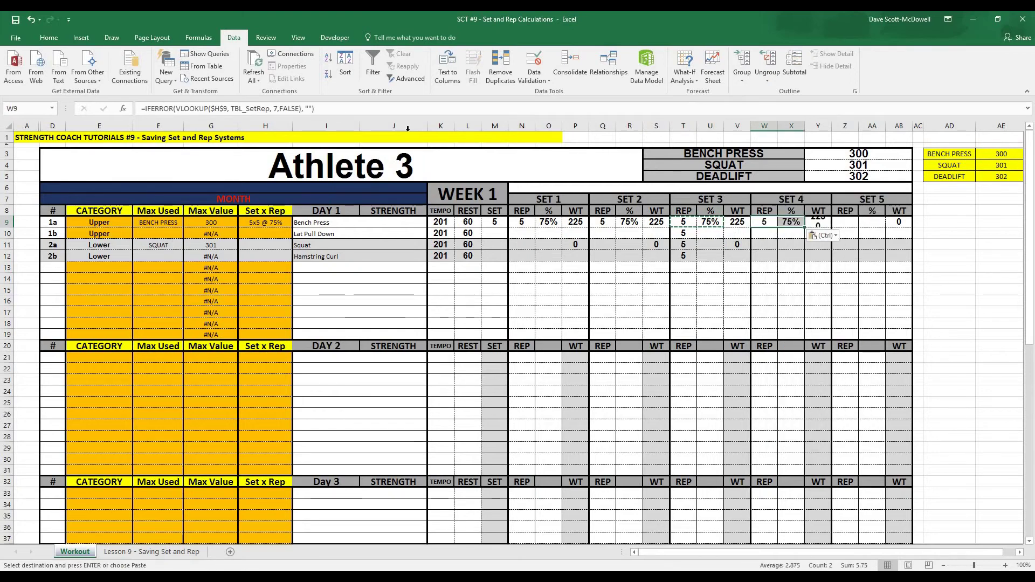
pyautogui.click(282, 108)
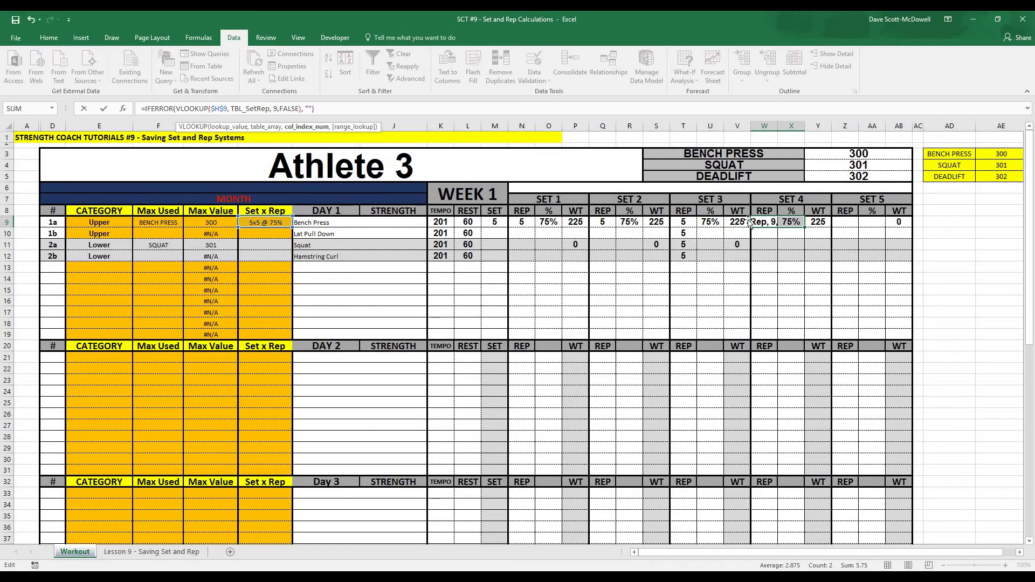
pyautogui.press('Tab')
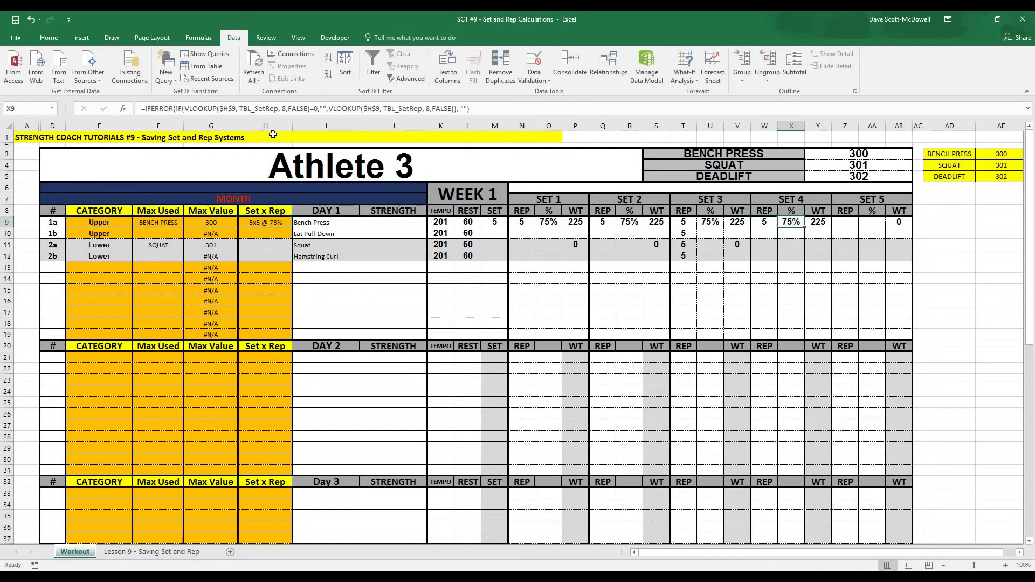
pyautogui.doubleClick(285, 109)
pyautogui.write('10')
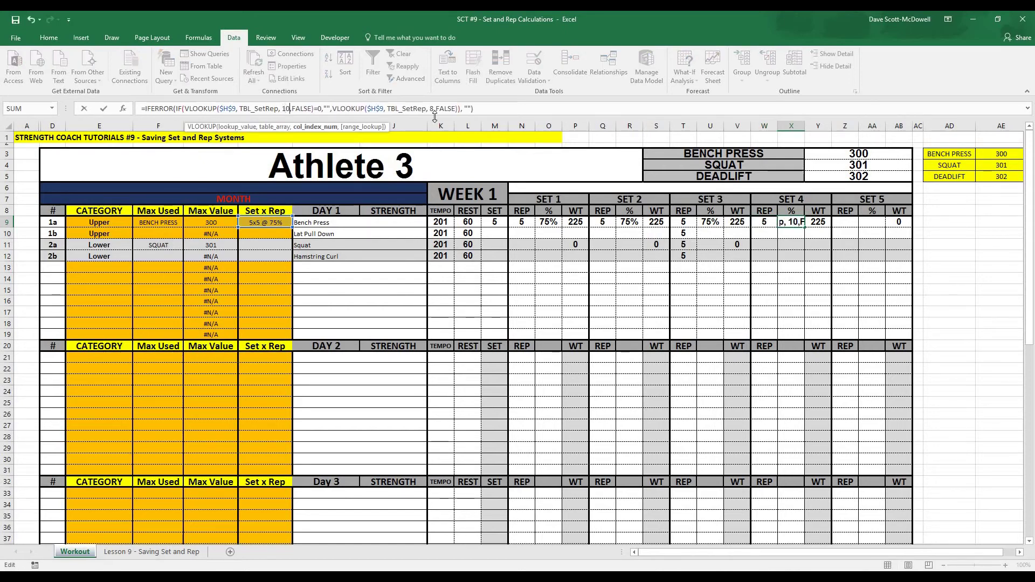
pyautogui.doubleClick(431, 108)
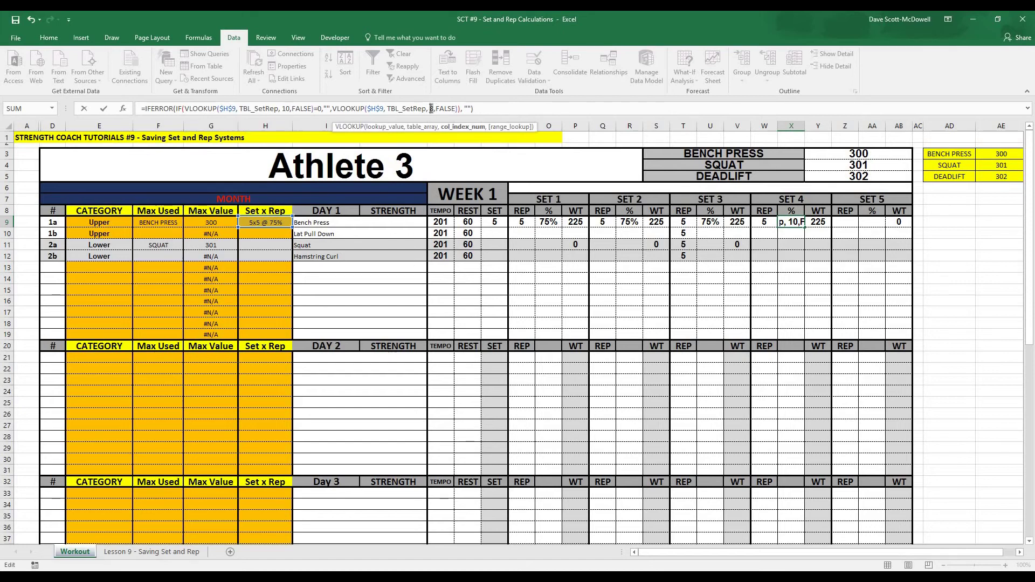
pyautogui.write('10')
pyautogui.press('Return')
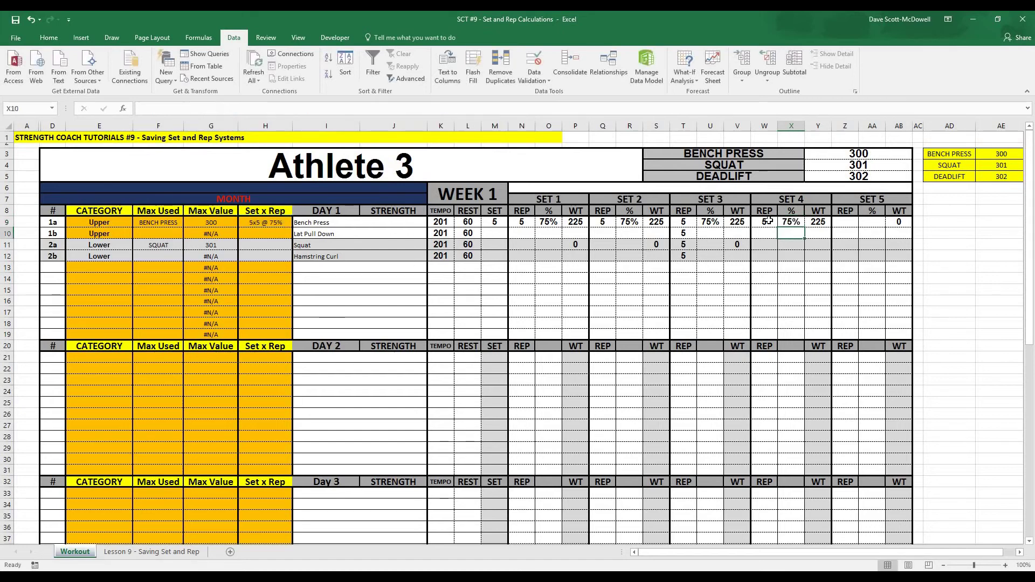
# Copy Set 4's formulas into Set 5 (Z9:AA9), with Z9 using column 11 and AA9 column 12.
pyautogui.moveTo(768, 221); pyautogui.dragTo(782, 221)
pyautogui.hotkey('ctrl', 'c')
pyautogui.rightClick(846, 222)
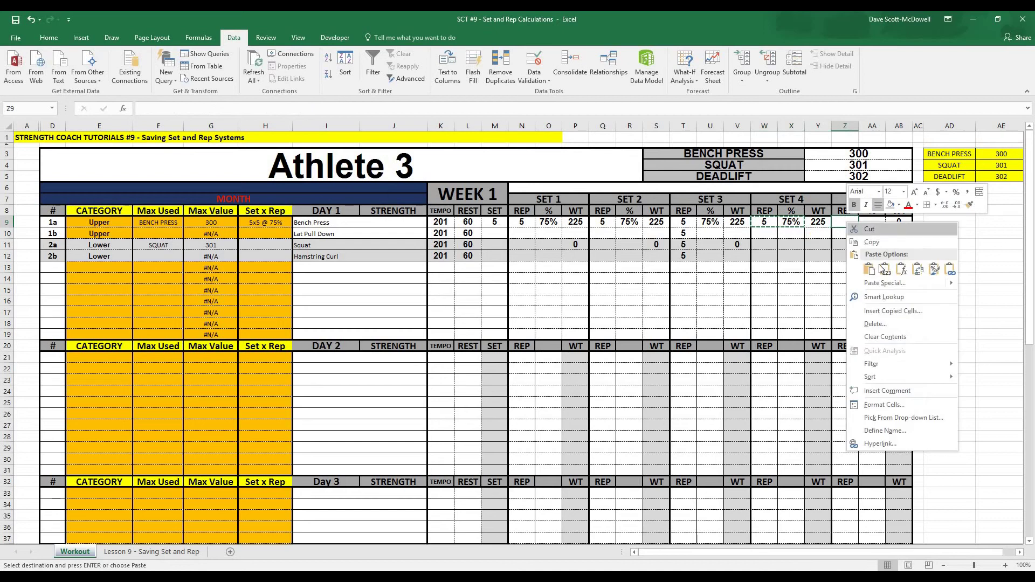
pyautogui.click(899, 269)
pyautogui.doubleClick(273, 108)
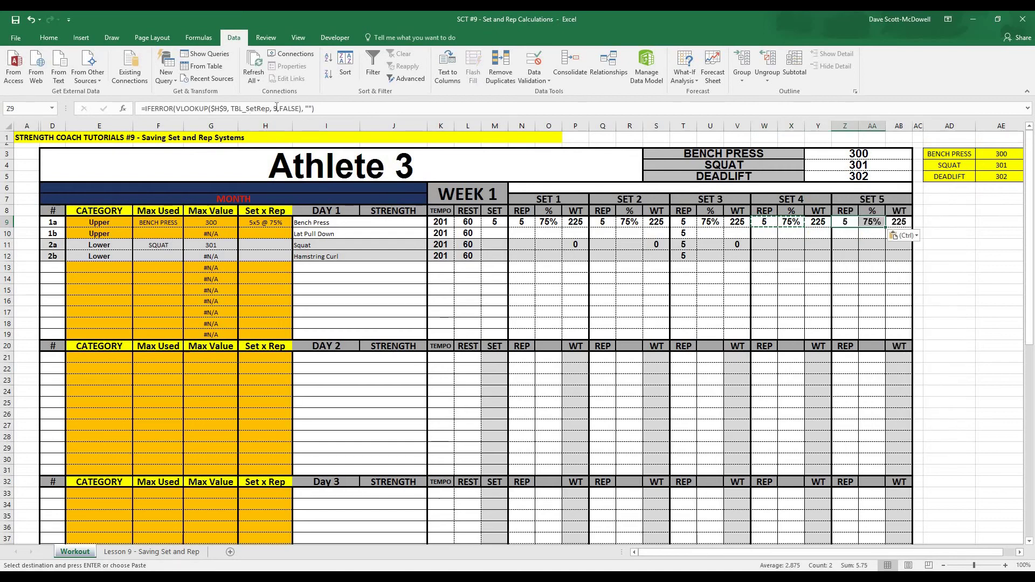
pyautogui.write('11')
pyautogui.press('Tab')
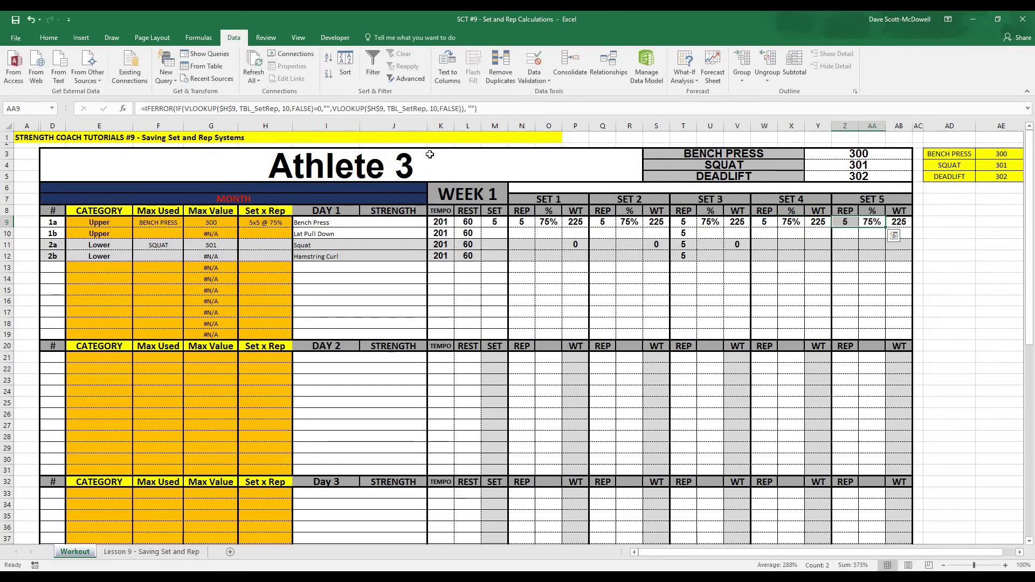
pyautogui.doubleClick(288, 108)
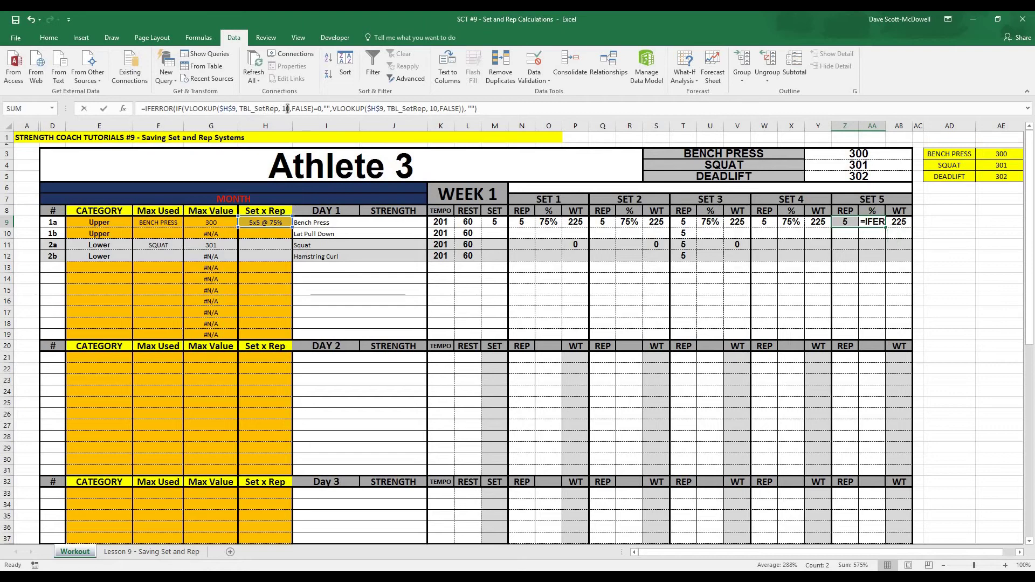
pyautogui.write('12')
pyautogui.doubleClick(435, 108)
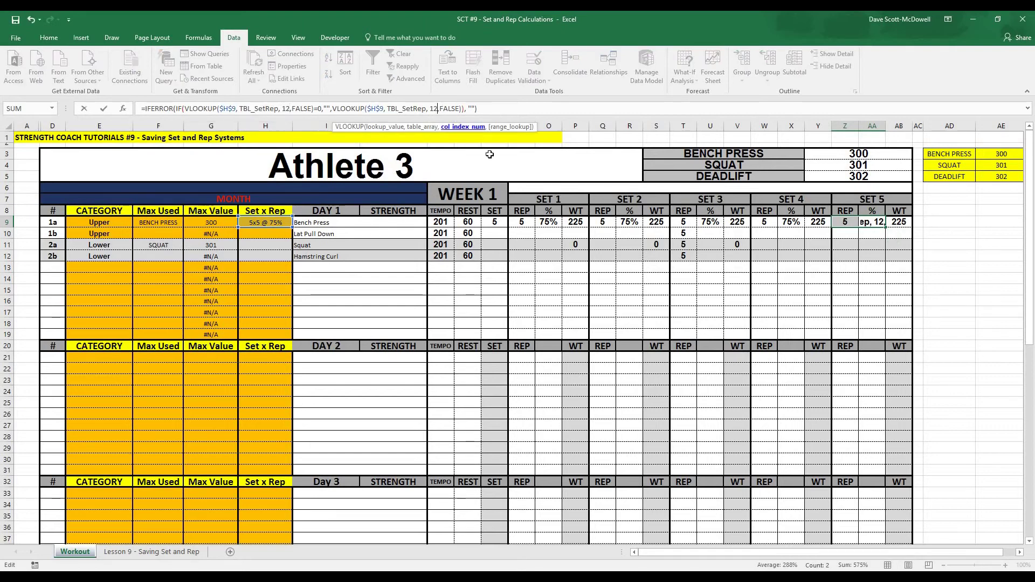
pyautogui.write('12')
pyautogui.press('Return')
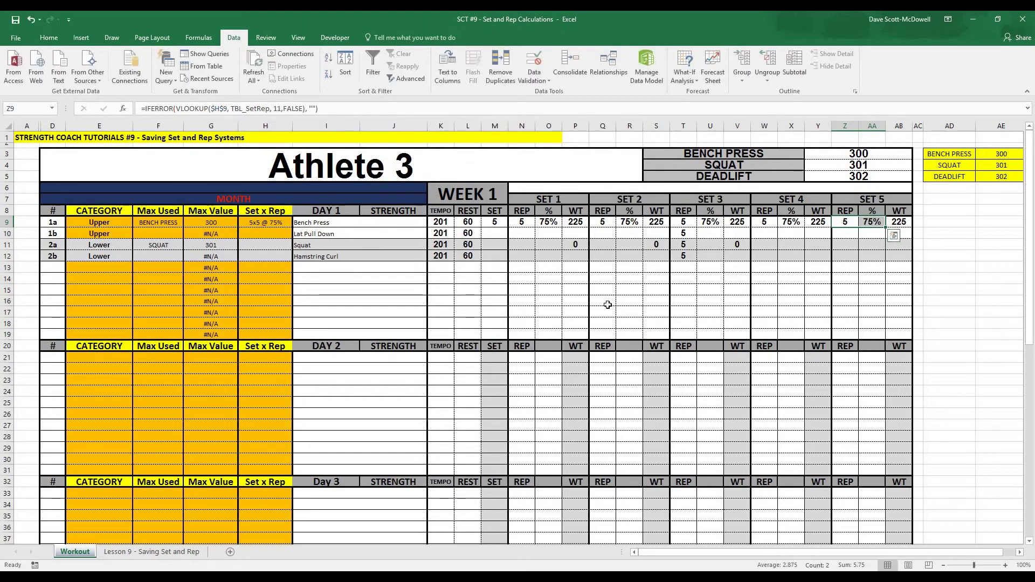
# Try the 5x5 and then 3x6 schemes in H9's Set x Rep dropdown.
pyautogui.click(707, 279)
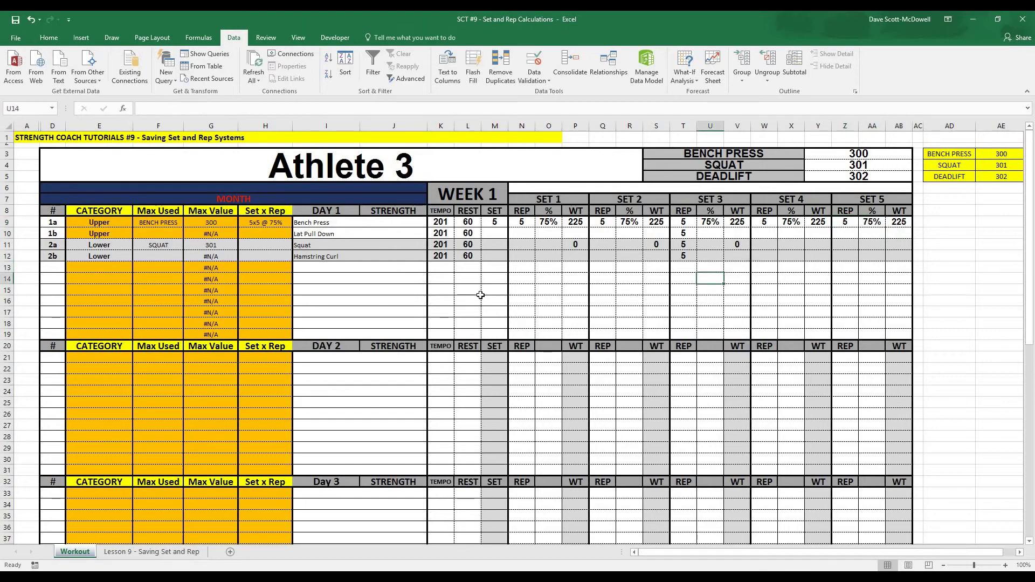
pyautogui.click(267, 222)
pyautogui.click(296, 223)
pyautogui.scroll(5, 270, 243)
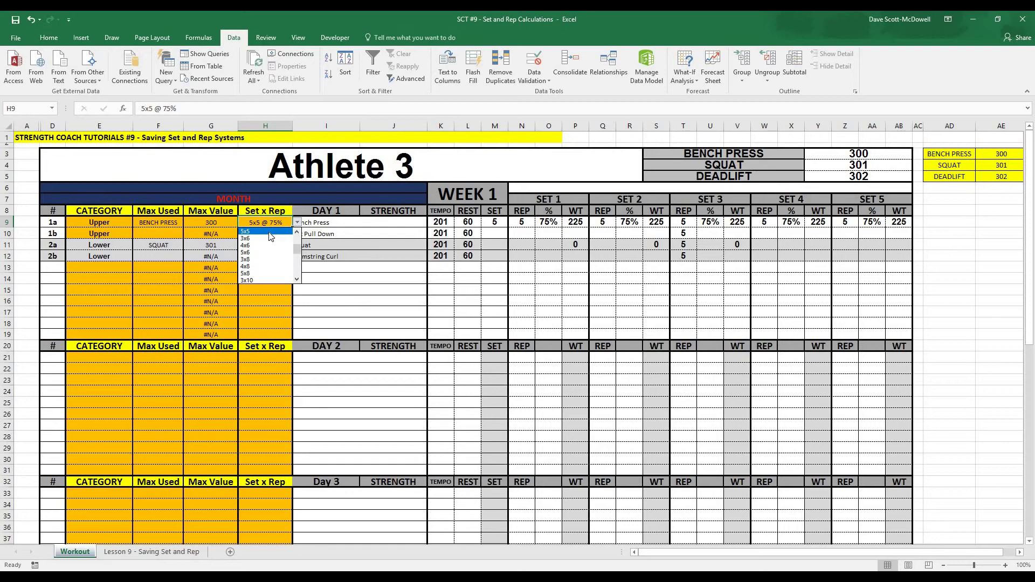
pyautogui.click(265, 231)
pyautogui.click(296, 223)
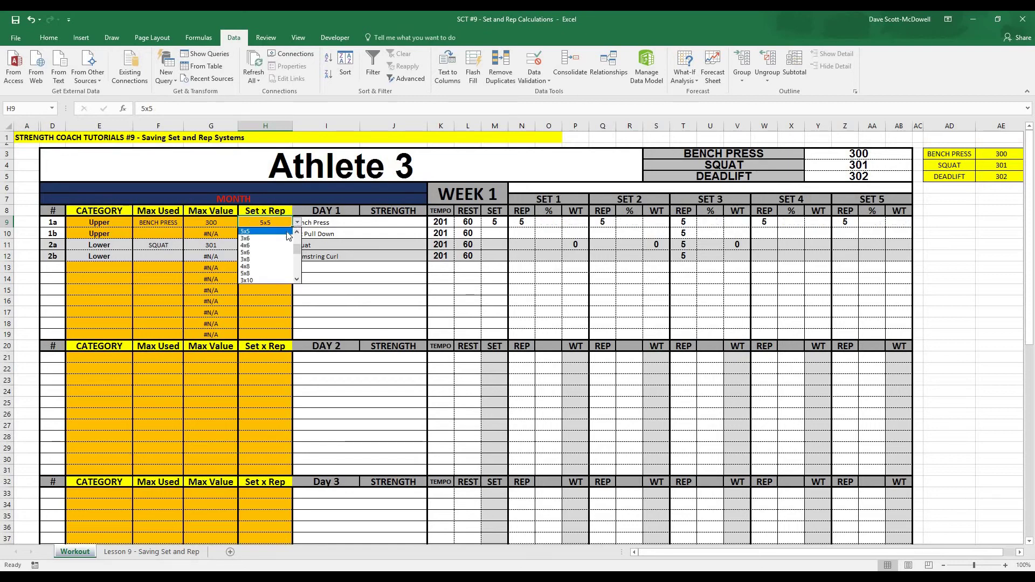
pyautogui.click(279, 242)
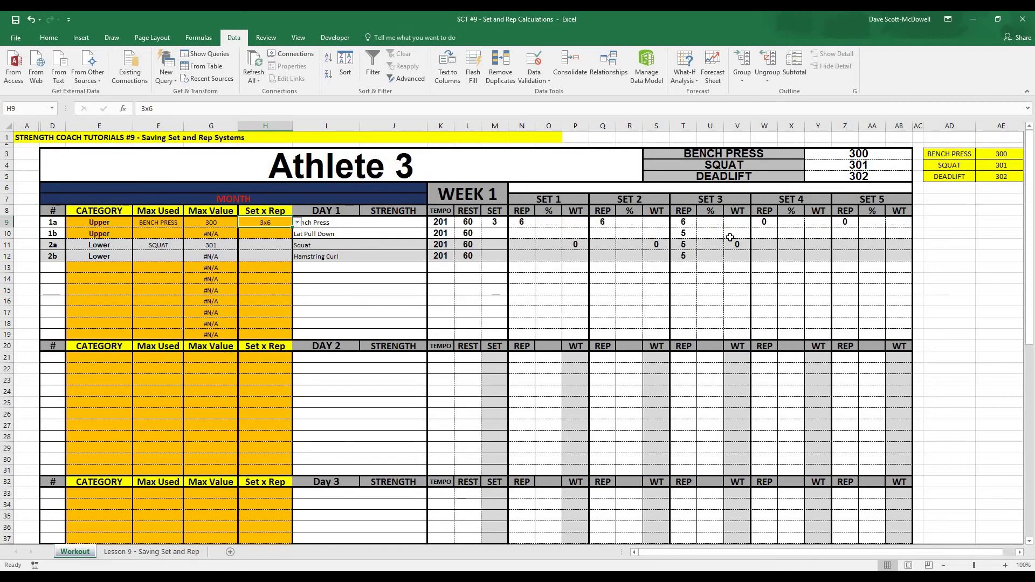
pyautogui.click(771, 221)
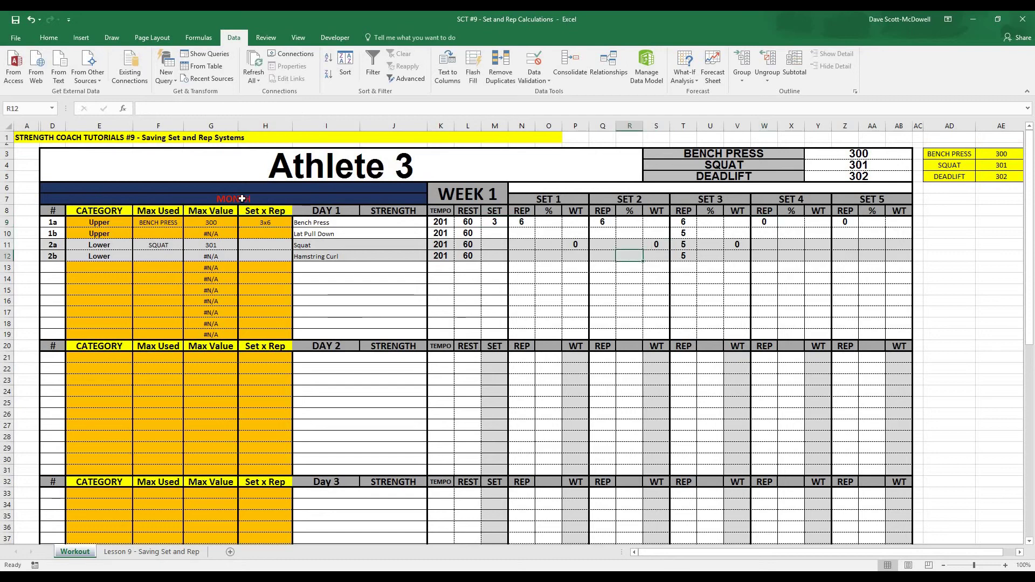
# Choose the 4x4 scheme in H9 so the sets show 4 reps.
pyautogui.click(288, 224)
pyautogui.click(297, 222)
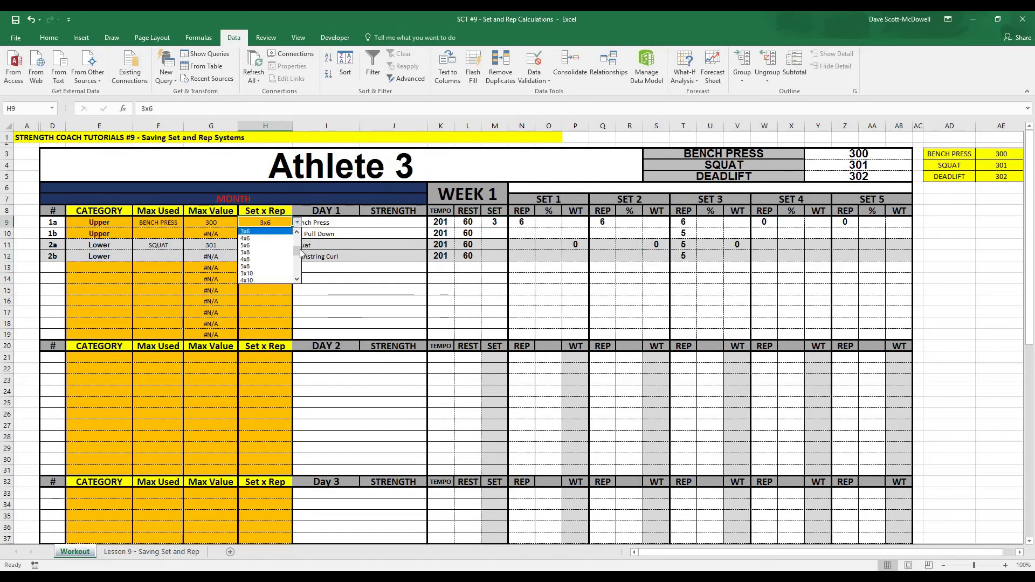
pyautogui.scroll(2, 269, 253)
pyautogui.click(265, 242)
pyautogui.click(356, 300)
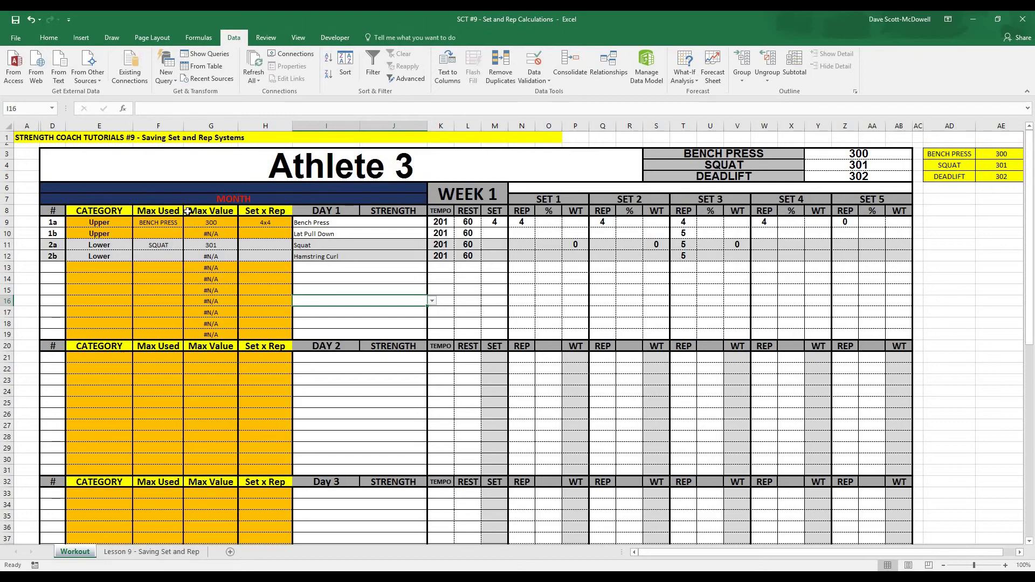
# Group columns E through H with Data > Group.
pyautogui.moveTo(177, 216); pyautogui.dragTo(267, 334)
pyautogui.click(326, 312)
pyautogui.moveTo(99, 126); pyautogui.dragTo(263, 125)
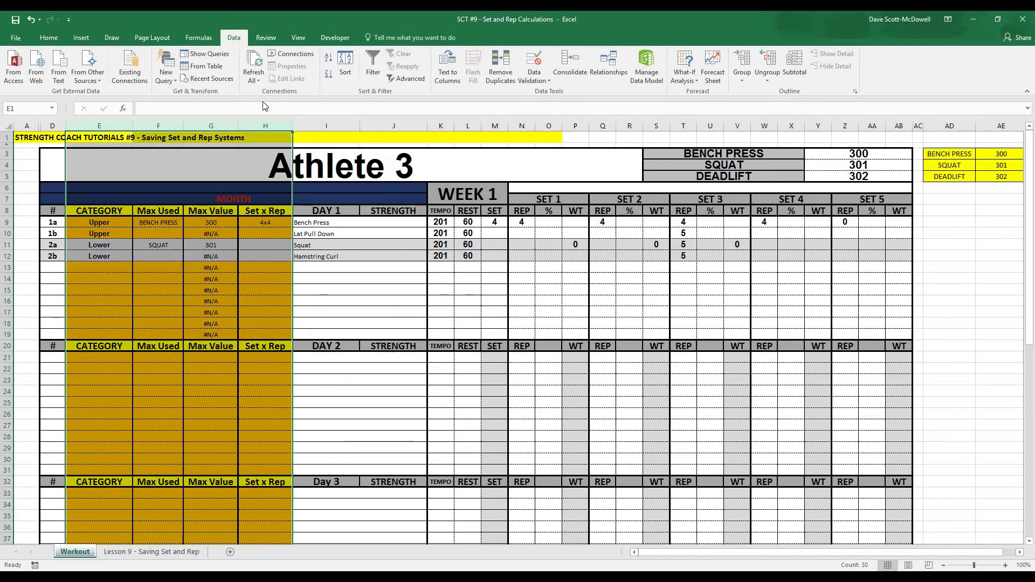
pyautogui.click(742, 78)
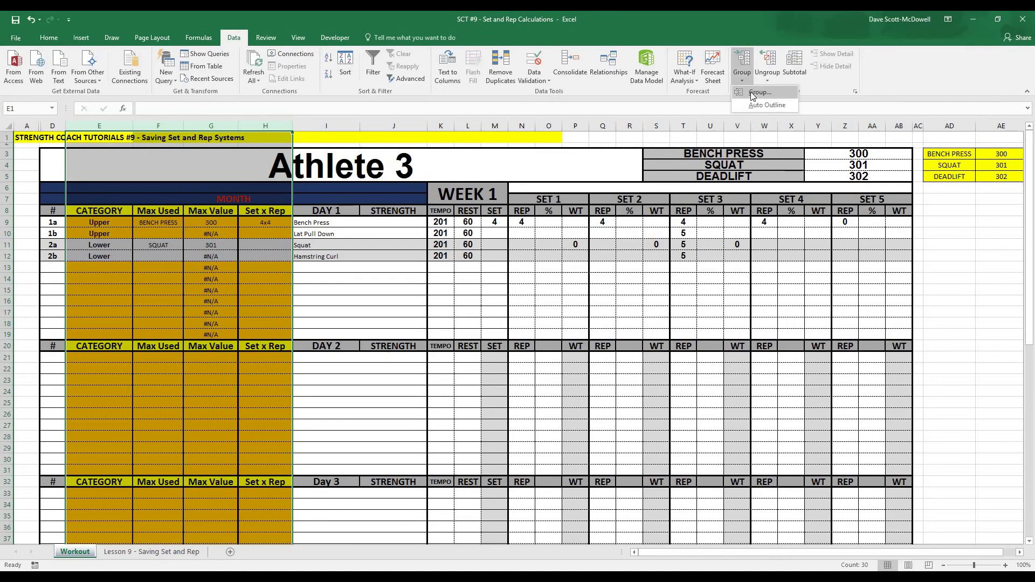
pyautogui.click(759, 92)
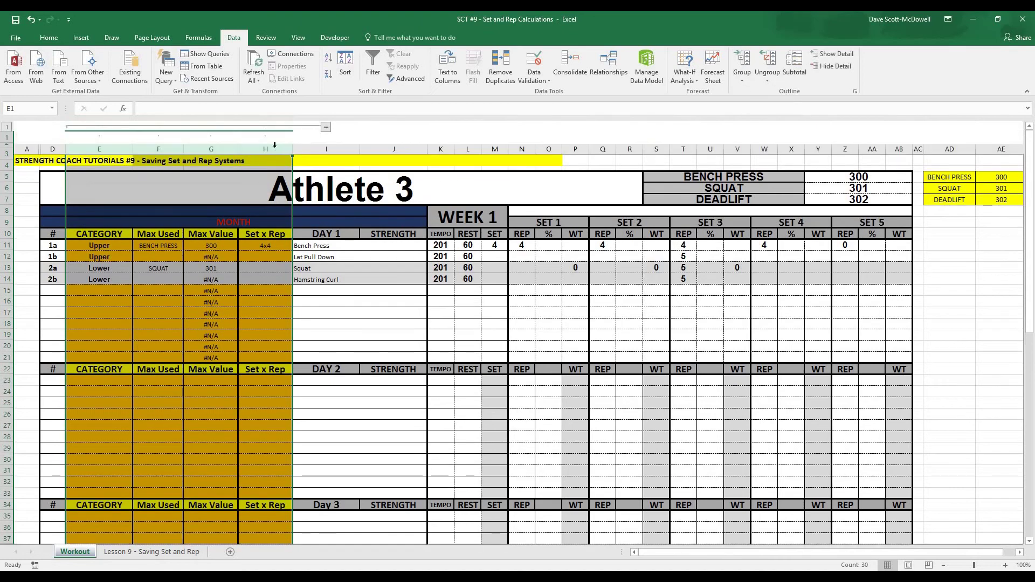
# Collapse the grouped E–H helper columns, leaving them hidden.
pyautogui.click(324, 126)
pyautogui.click(99, 127)
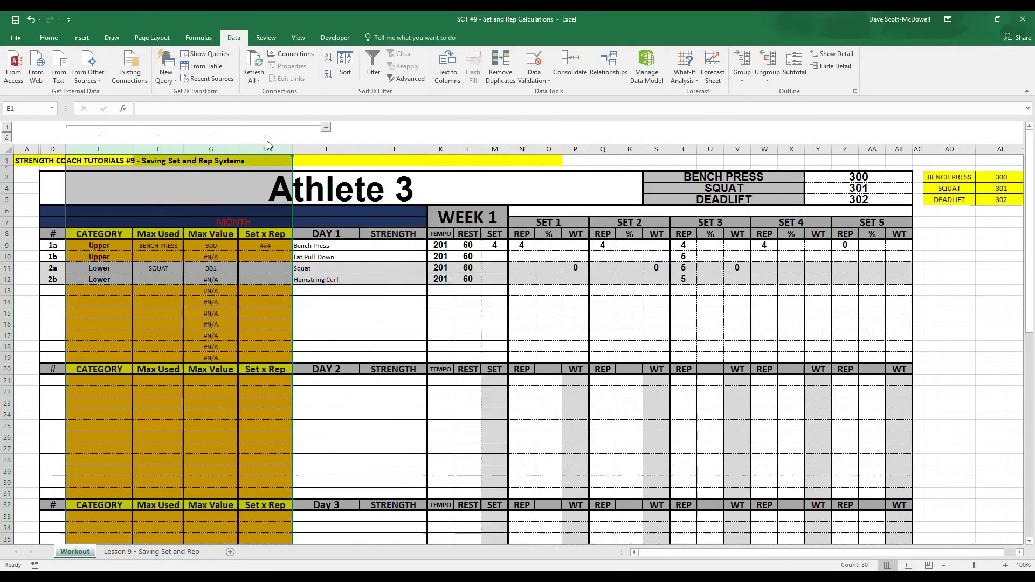
pyautogui.click(322, 127)
pyautogui.click(99, 127)
pyautogui.click(325, 127)
pyautogui.click(99, 127)
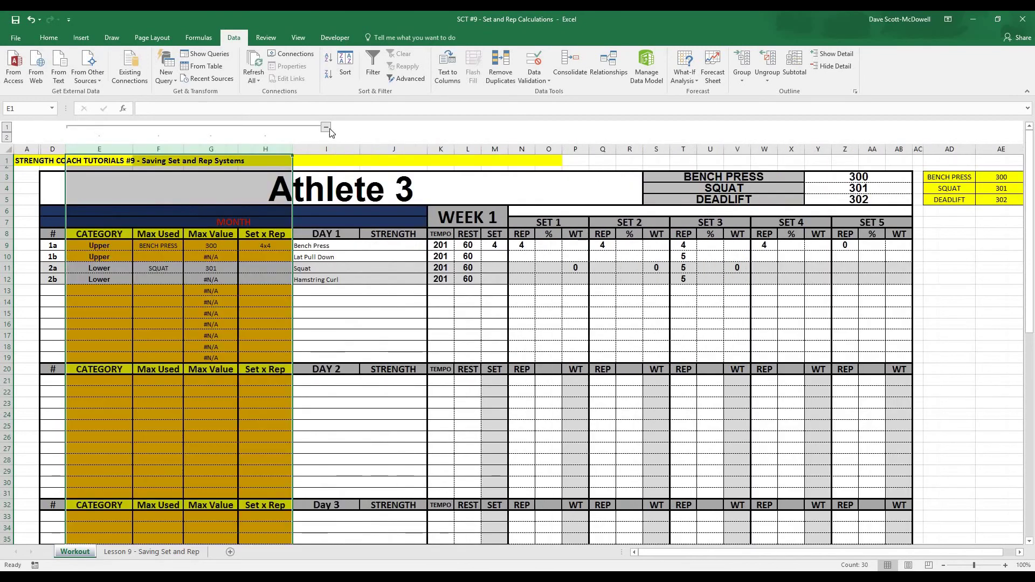
pyautogui.click(325, 127)
pyautogui.click(213, 334)
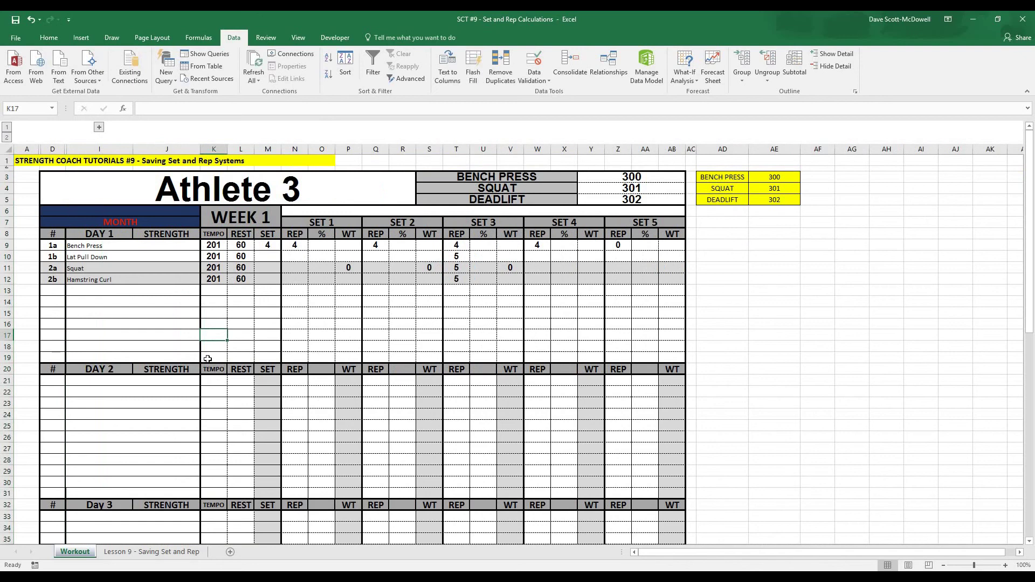
pyautogui.scroll(-2, 194, 337)
# Enter THANK YOU in cell AD10 on the Athlete 3 Workout sheet.
pyautogui.scroll(2, 161, 302)
pyautogui.click(95, 268)
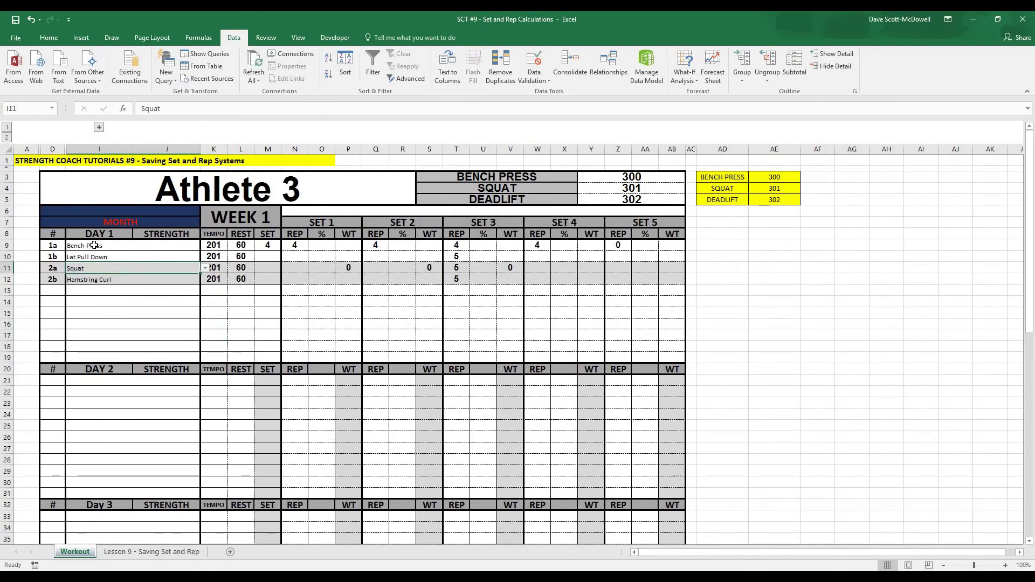
pyautogui.click(93, 246)
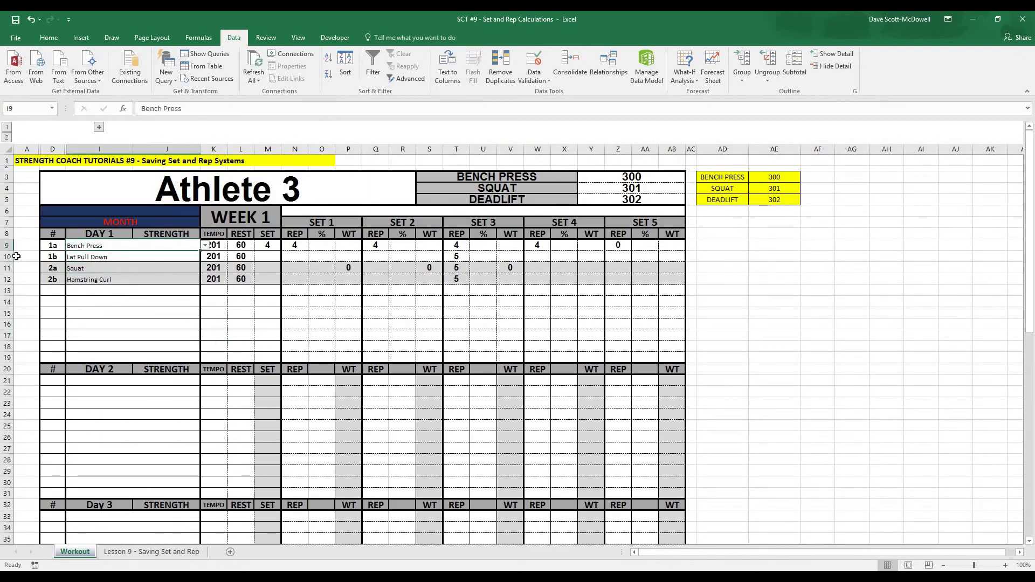
pyautogui.click(153, 313)
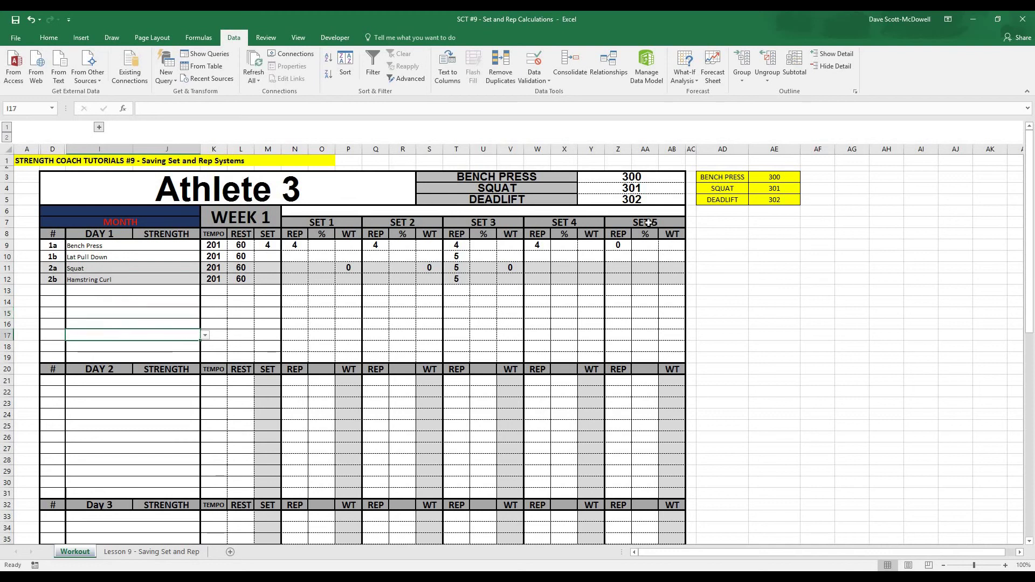
pyautogui.click(716, 253)
pyautogui.write('THANK YOU')
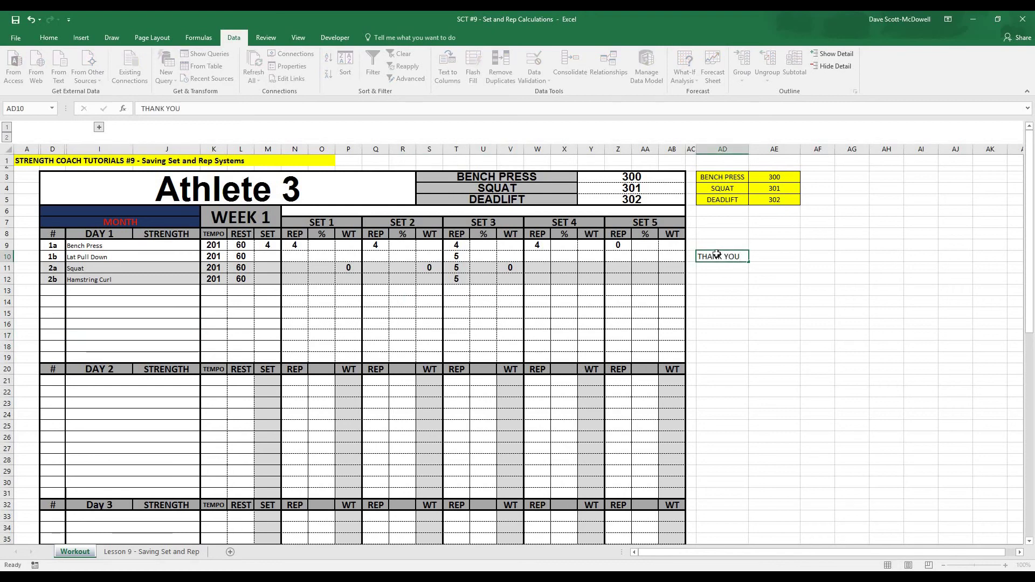
pyautogui.press('Return')
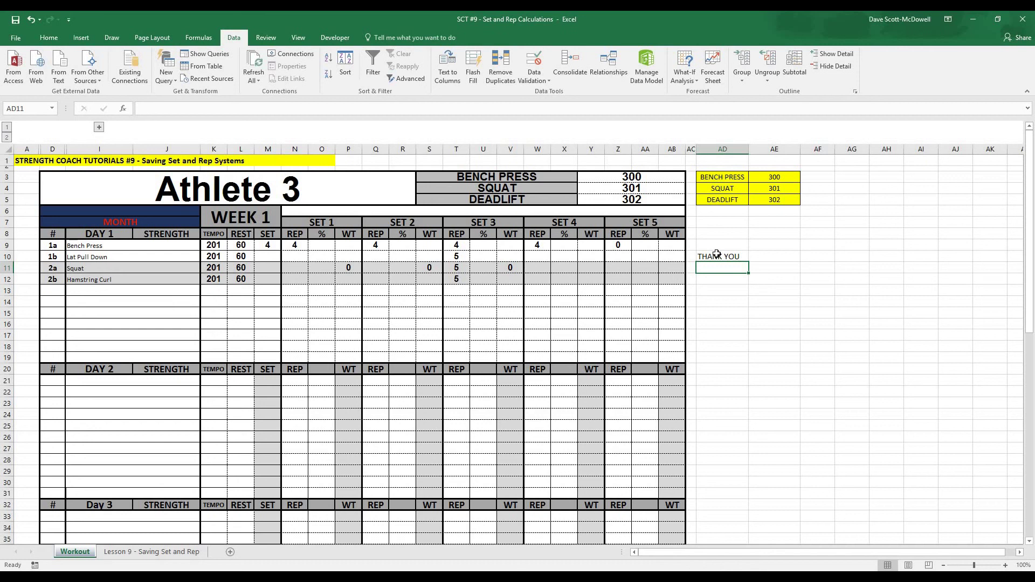